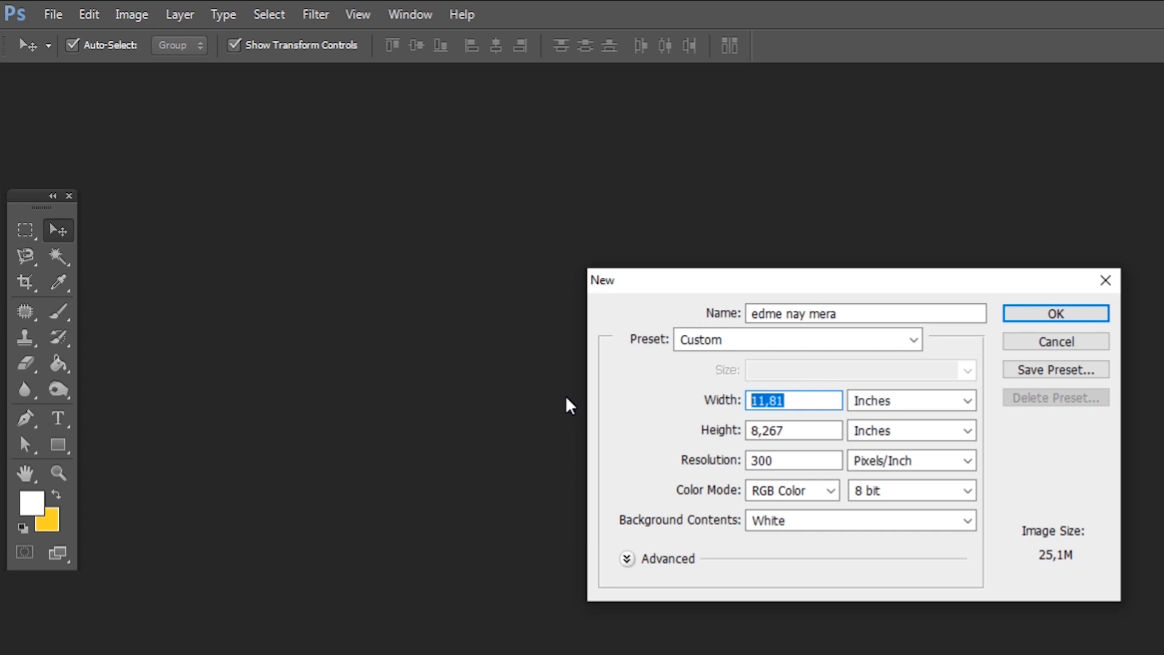
# Set the new edme nay mera document to 5 × 7 inches portrait and create it
pyautogui.write('7')
pyautogui.doubleClick(808, 432)
pyautogui.write('5')
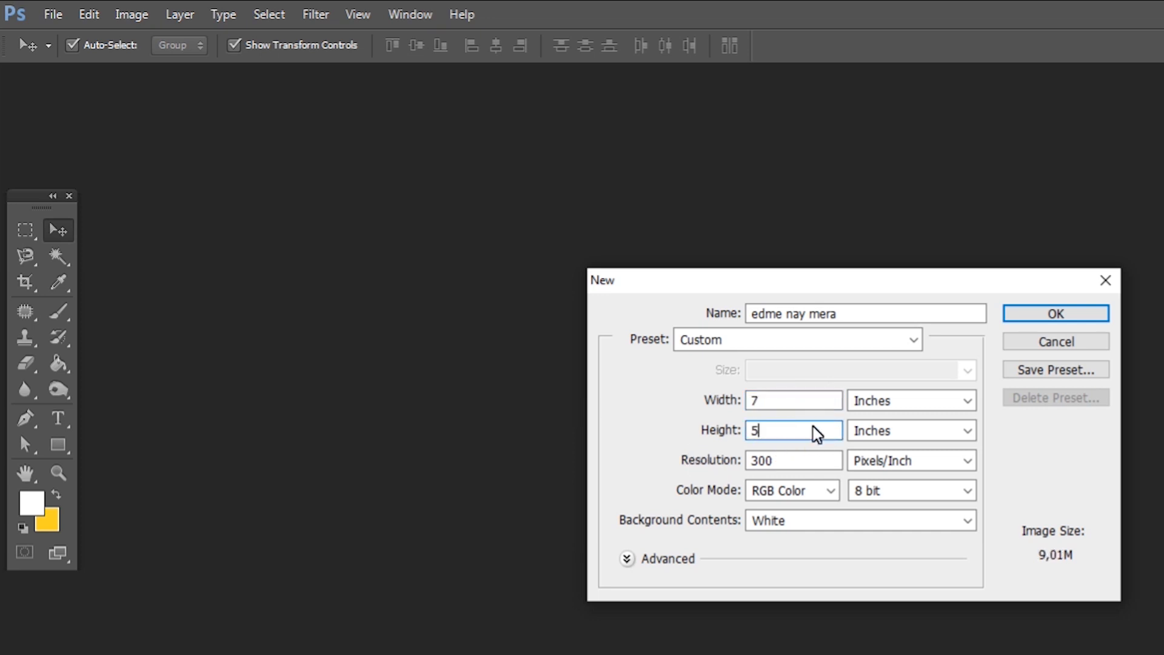
pyautogui.doubleClick(782, 400)
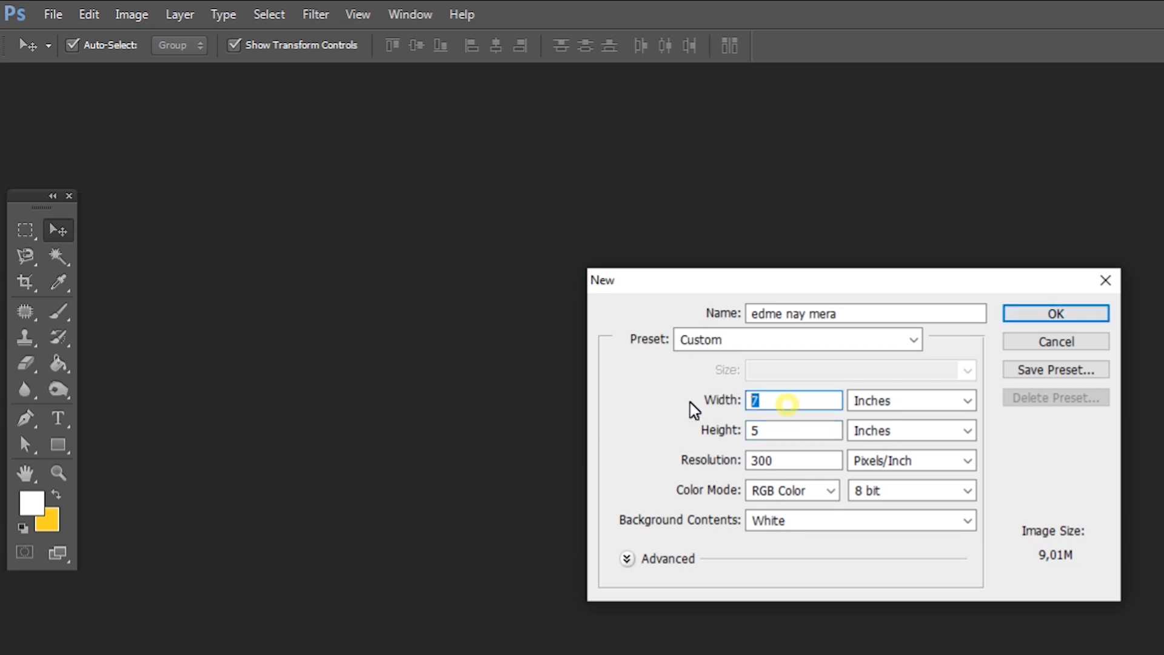
pyautogui.write('5')
pyautogui.doubleClick(814, 433)
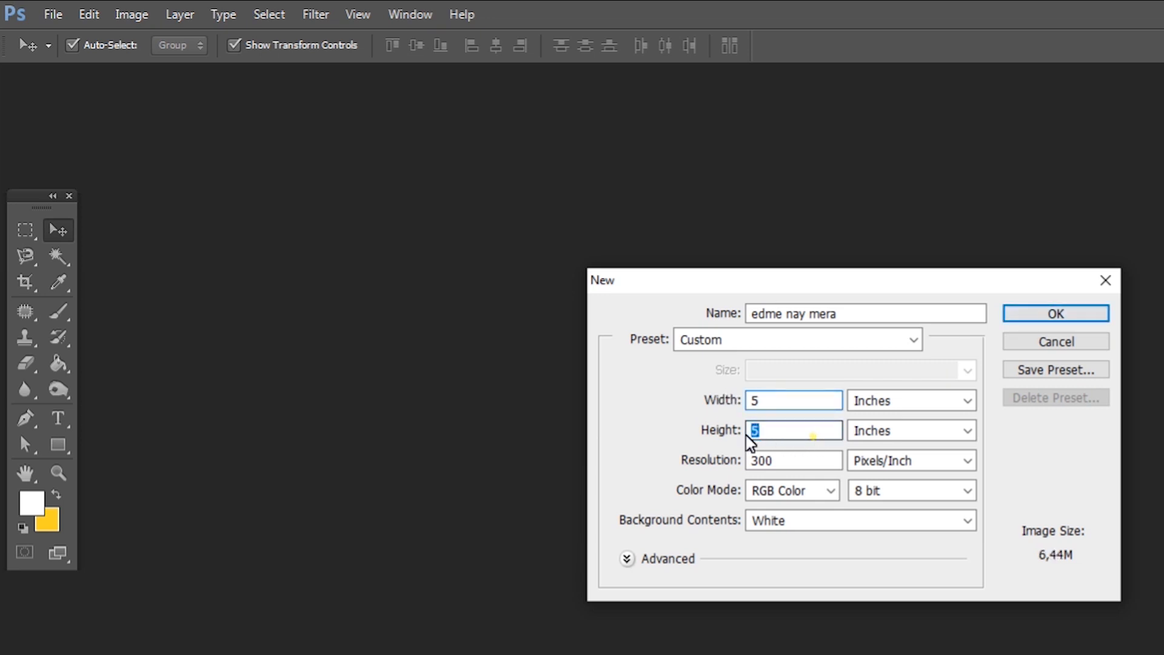
pyautogui.write('7')
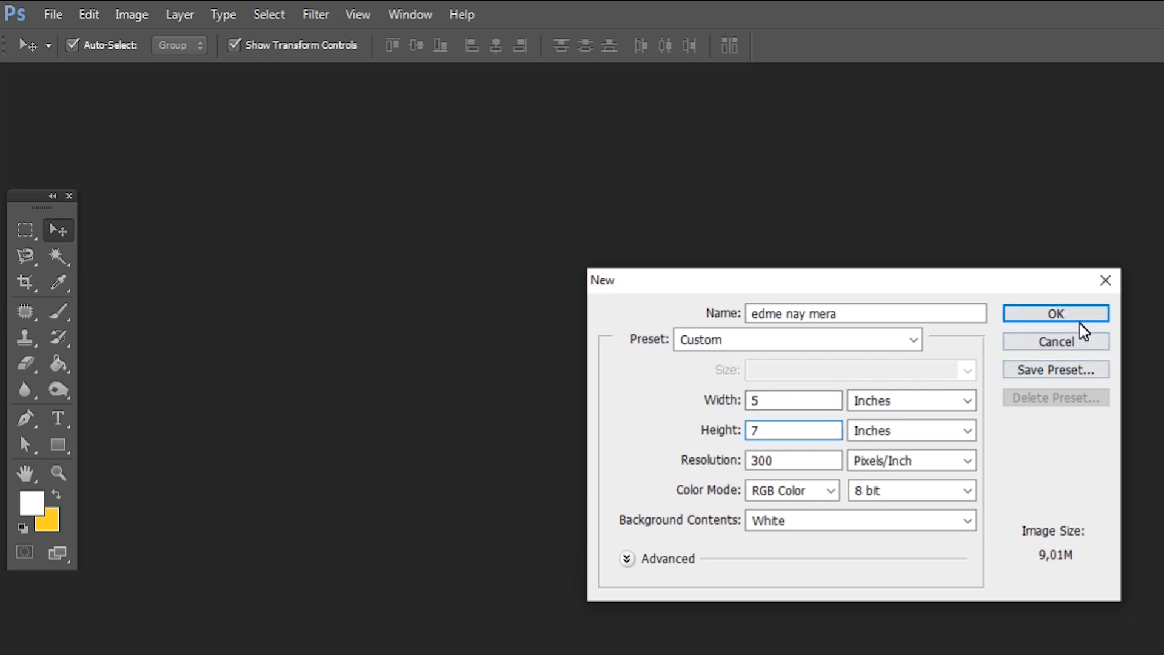
pyautogui.click(798, 461)
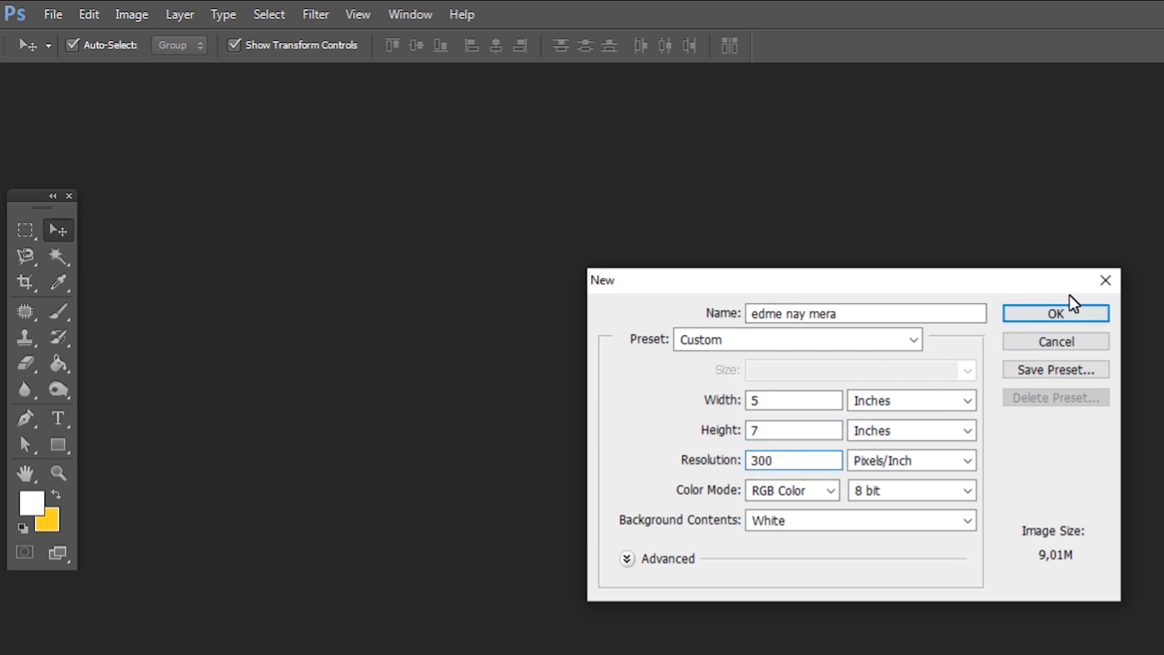
pyautogui.click(1065, 315)
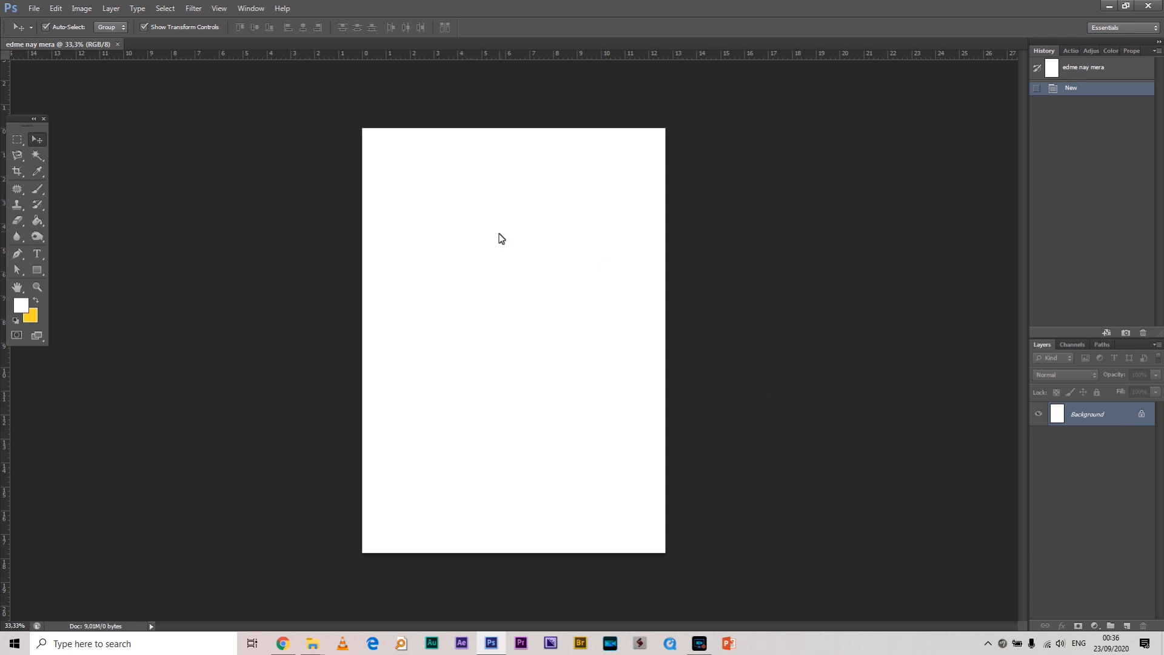
# Bring the 1 st class folder forward and browse its images
pyautogui.moveTo(321, 641)
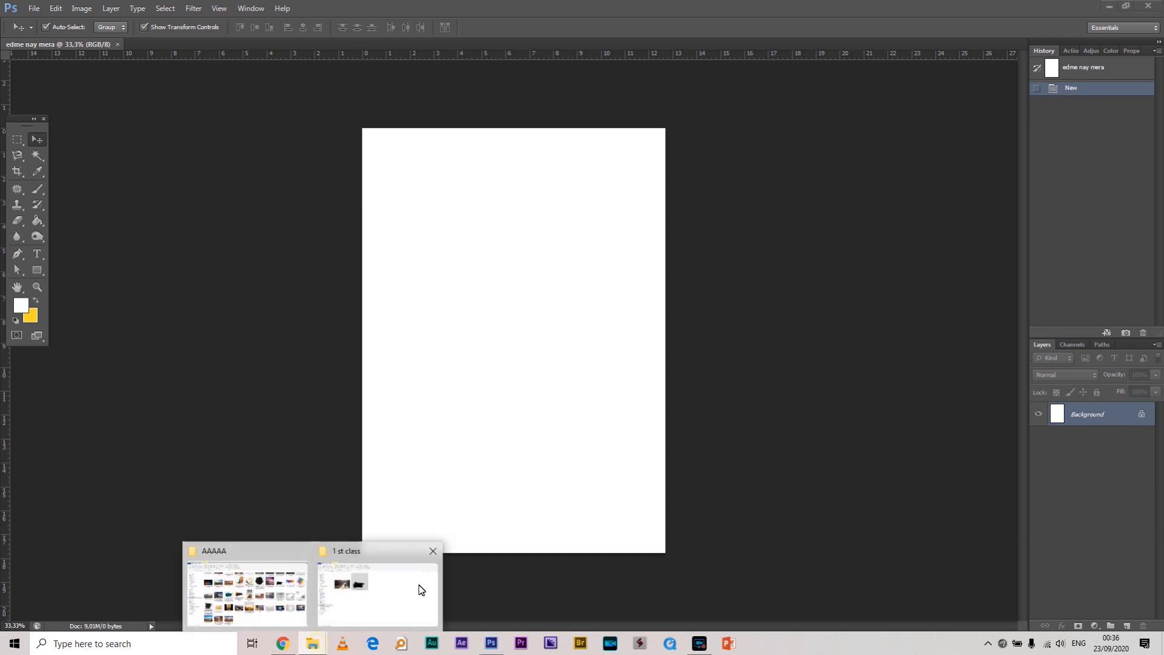
pyautogui.click(419, 589)
pyautogui.click(396, 298)
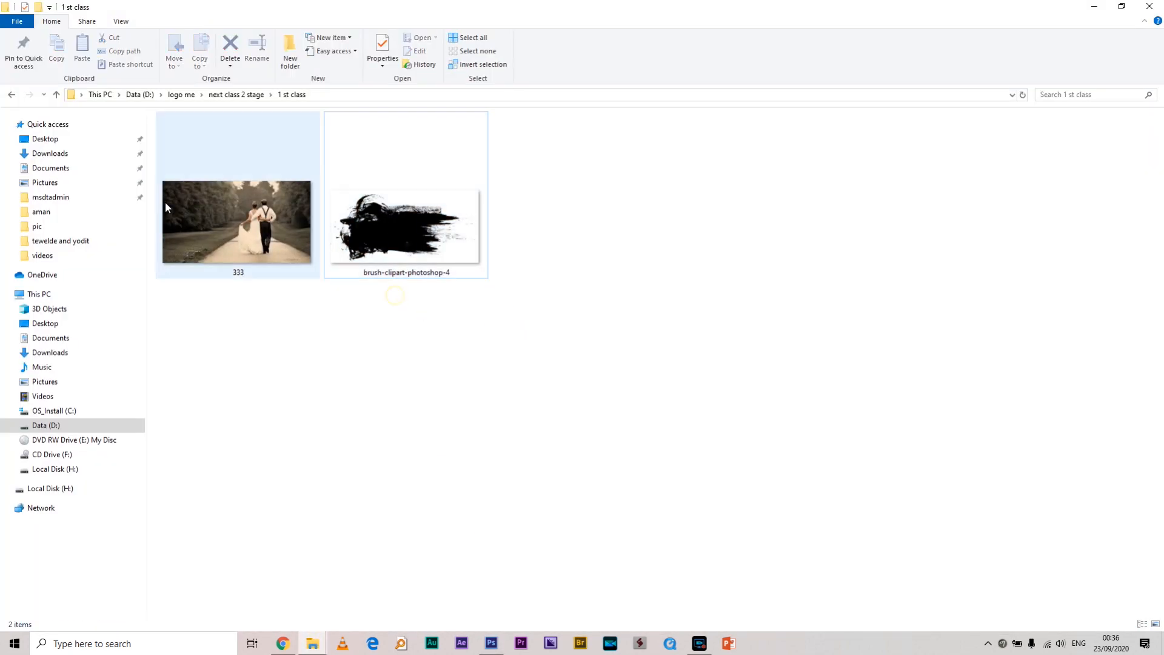
pyautogui.click(388, 221)
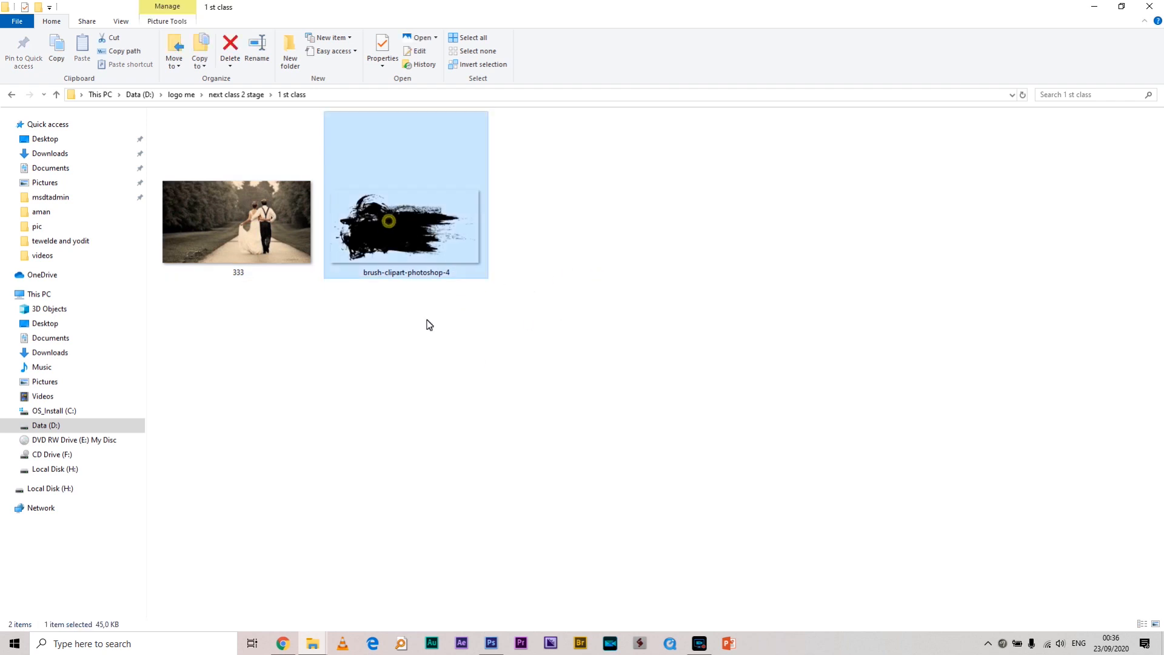
pyautogui.click(249, 217)
pyautogui.click(416, 357)
pyautogui.click(411, 253)
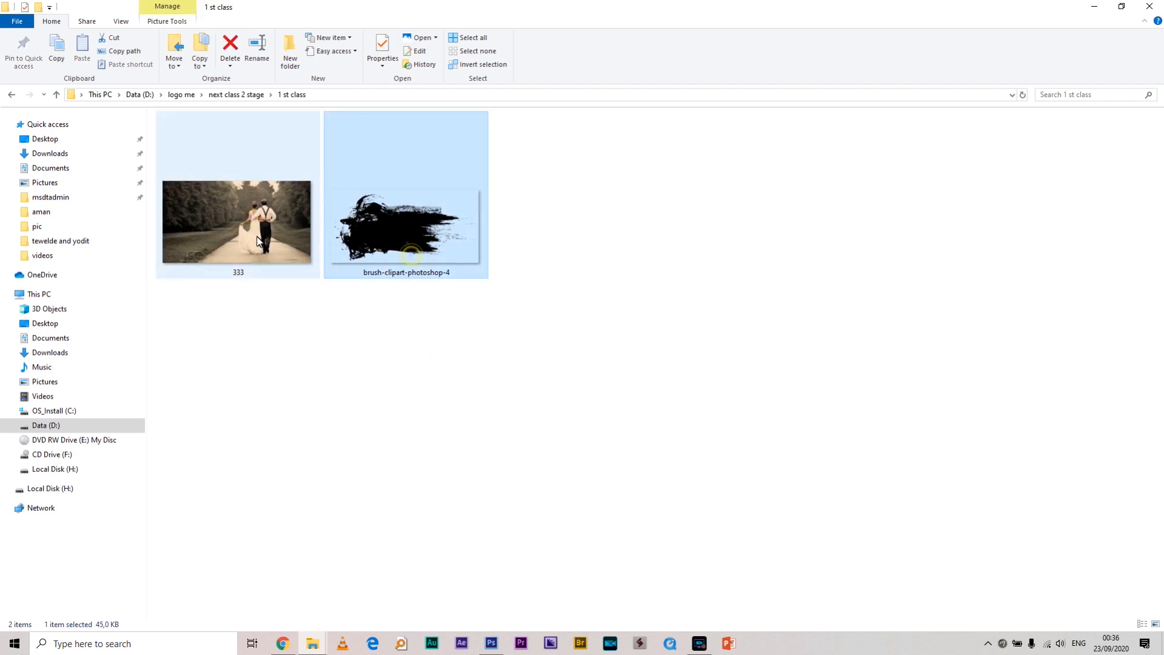
pyautogui.click(244, 222)
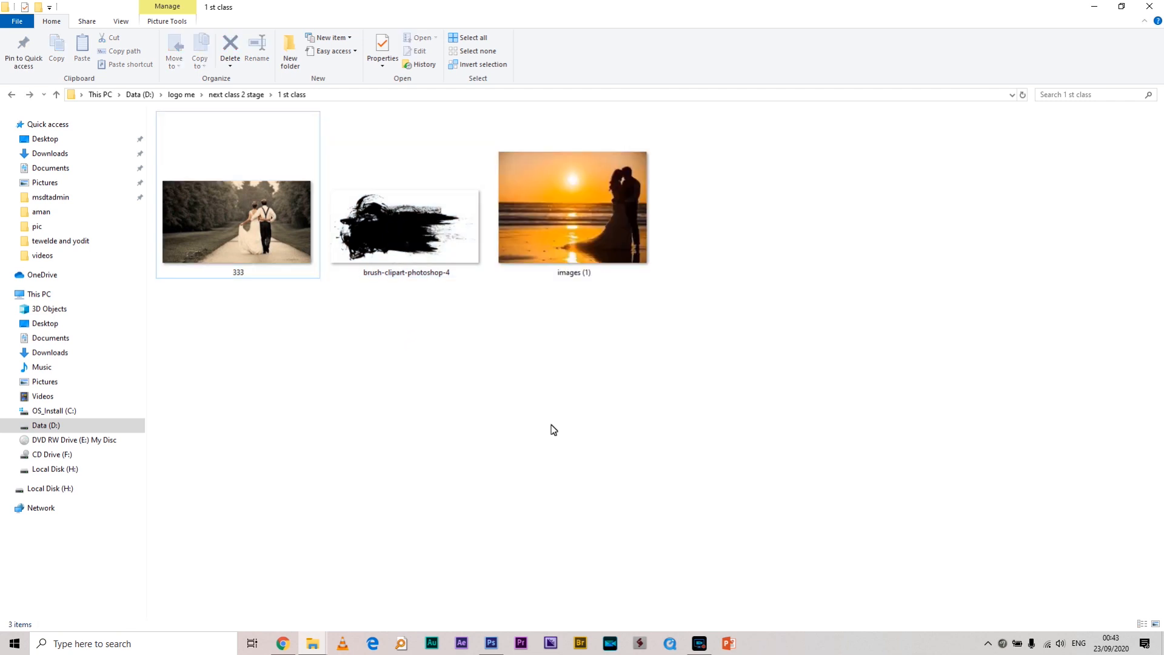
# Select the brush-clipart-photoshop-4 image and drag it toward Photoshop
pyautogui.press('Right')
pyautogui.press('Left')
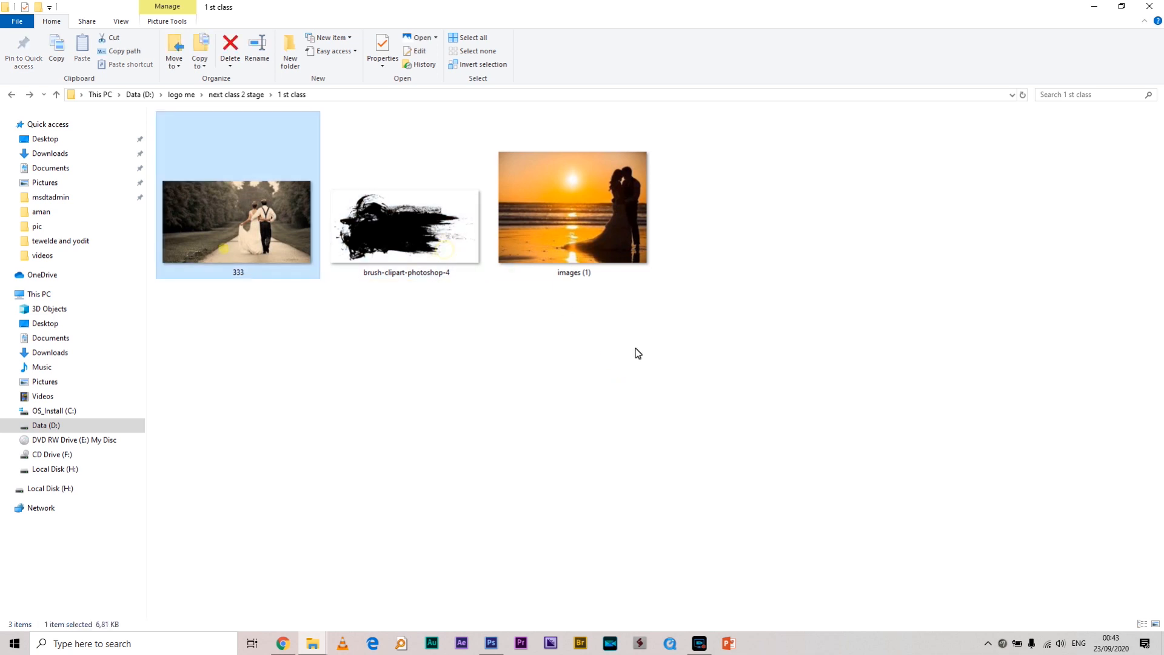
pyautogui.press('Right')
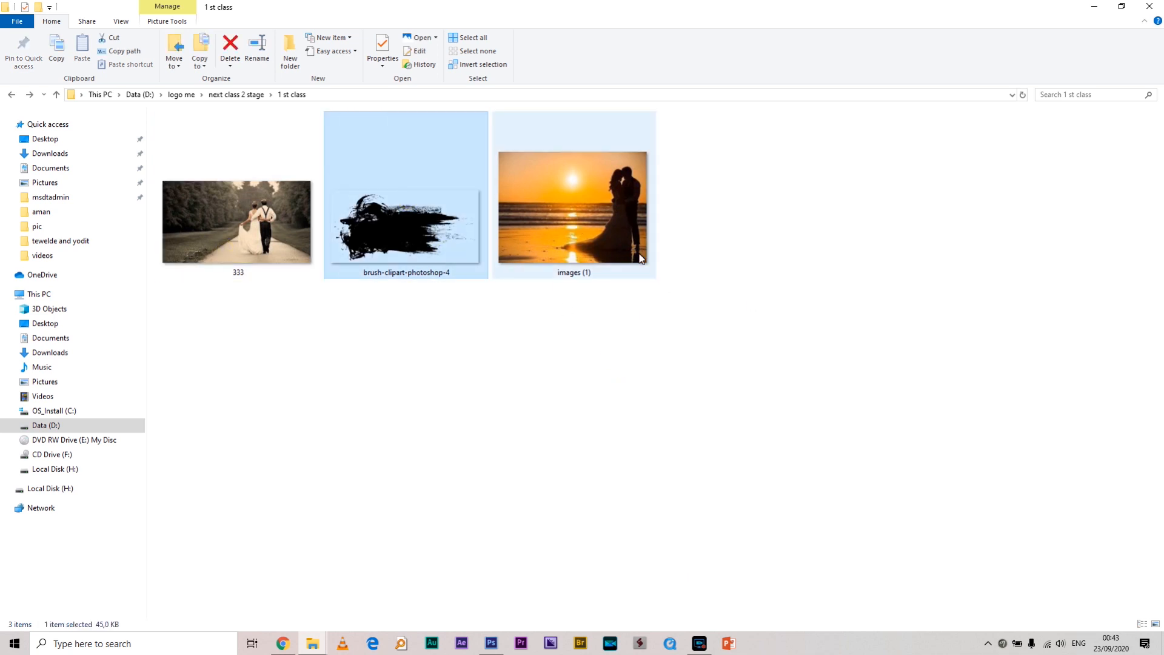
pyautogui.keyDown('ctrl'); pyautogui.click(608, 209); pyautogui.keyUp('ctrl')
pyautogui.moveTo(420, 217)
pyautogui.mouseDown()
pyautogui.moveTo(539, 515)
pyautogui.moveTo(473, 355)
pyautogui.moveTo(592, 245)
pyautogui.mouseUp()
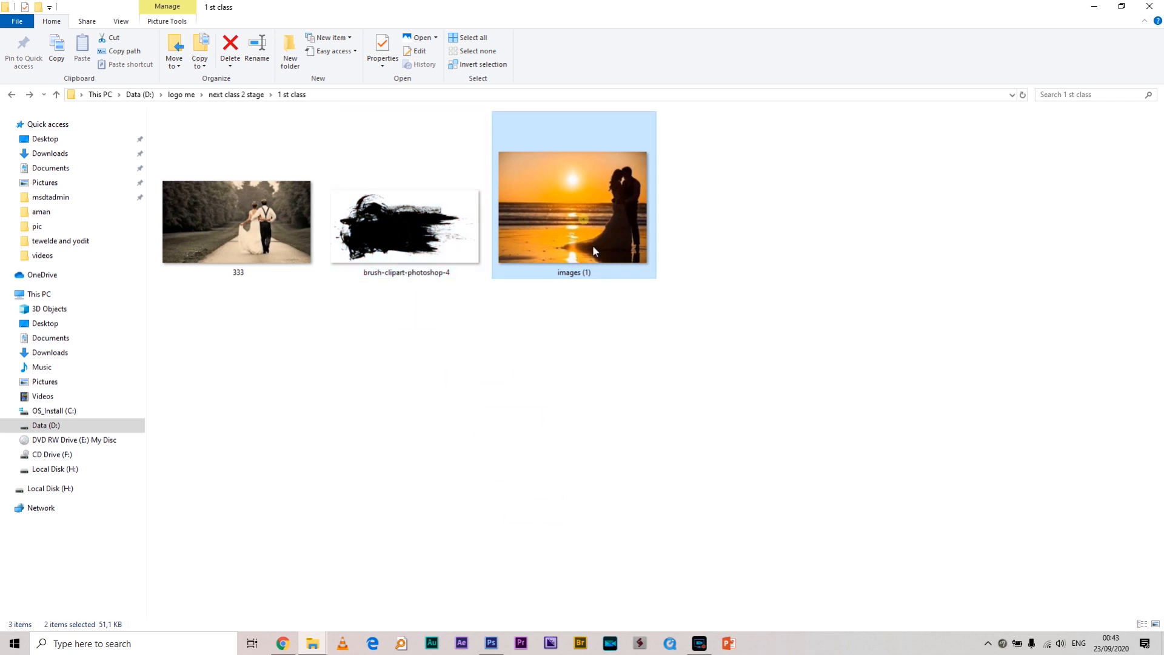
pyautogui.click(437, 358)
# Drag the brush-stroke clipart into the edme nay mera poster as a new layer
pyautogui.moveTo(405, 227)
pyautogui.mouseDown()
pyautogui.moveTo(434, 284)
pyautogui.moveTo(466, 594)
pyautogui.moveTo(491, 642)
pyautogui.moveTo(502, 44)
pyautogui.moveTo(517, 42)
pyautogui.mouseUp()
pyautogui.moveTo(513, 327)
pyautogui.mouseDown()
pyautogui.moveTo(617, 260)
pyautogui.moveTo(624, 349)
pyautogui.moveTo(562, 275)
pyautogui.moveTo(576, 293)
pyautogui.moveTo(672, 299)
pyautogui.moveTo(543, 274)
pyautogui.moveTo(634, 313)
pyautogui.moveTo(642, 286)
pyautogui.moveTo(601, 300)
pyautogui.moveTo(613, 297)
pyautogui.moveTo(579, 316)
pyautogui.moveTo(591, 315)
pyautogui.moveTo(586, 326)
pyautogui.moveTo(559, 325)
pyautogui.moveTo(583, 315)
pyautogui.moveTo(249, 40)
pyautogui.mouseUp()
pyautogui.moveTo(77, 45)
pyautogui.mouseDown()
pyautogui.moveTo(556, 309)
pyautogui.moveTo(518, 219)
pyautogui.moveTo(562, 169)
pyautogui.moveTo(563, 204)
pyautogui.mouseUp()
# Scale the brush stroke to about 149% across the page top and apply the transform
pyautogui.moveTo(702, 133); pyautogui.dragTo(750, 109)
pyautogui.moveTo(624, 175); pyautogui.dragTo(616, 175)
pyautogui.moveTo(753, 113); pyautogui.dragTo(795, 86)
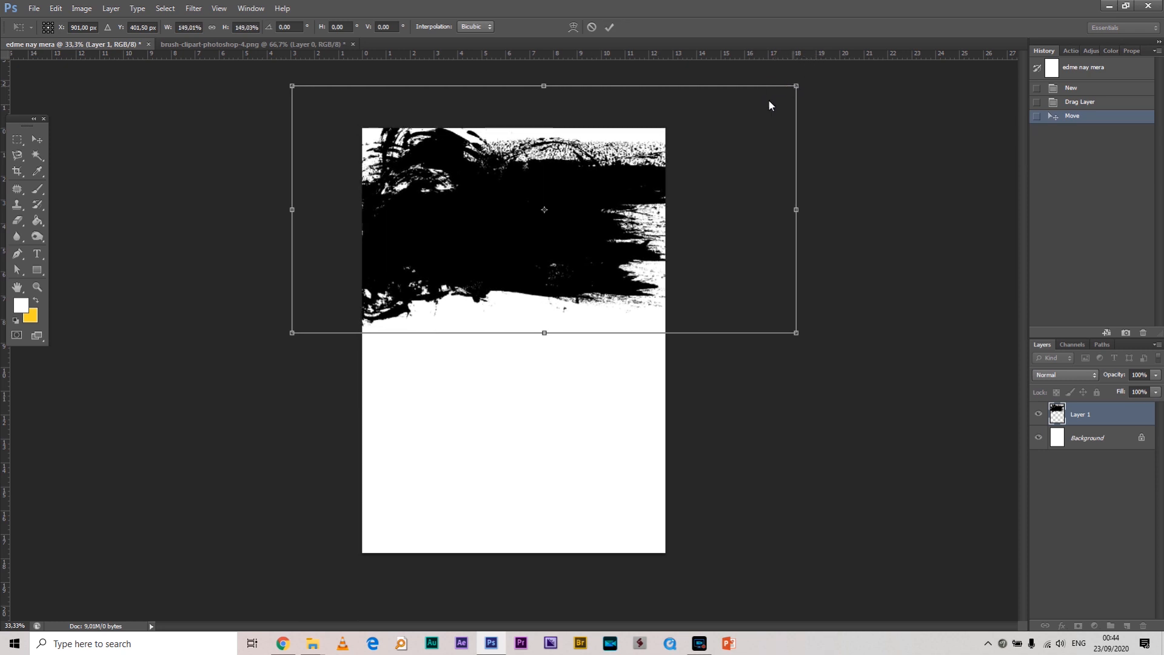
pyautogui.moveTo(632, 175)
pyautogui.mouseDown()
pyautogui.moveTo(643, 173)
pyautogui.moveTo(632, 172)
pyautogui.mouseUp()
pyautogui.press('Return')
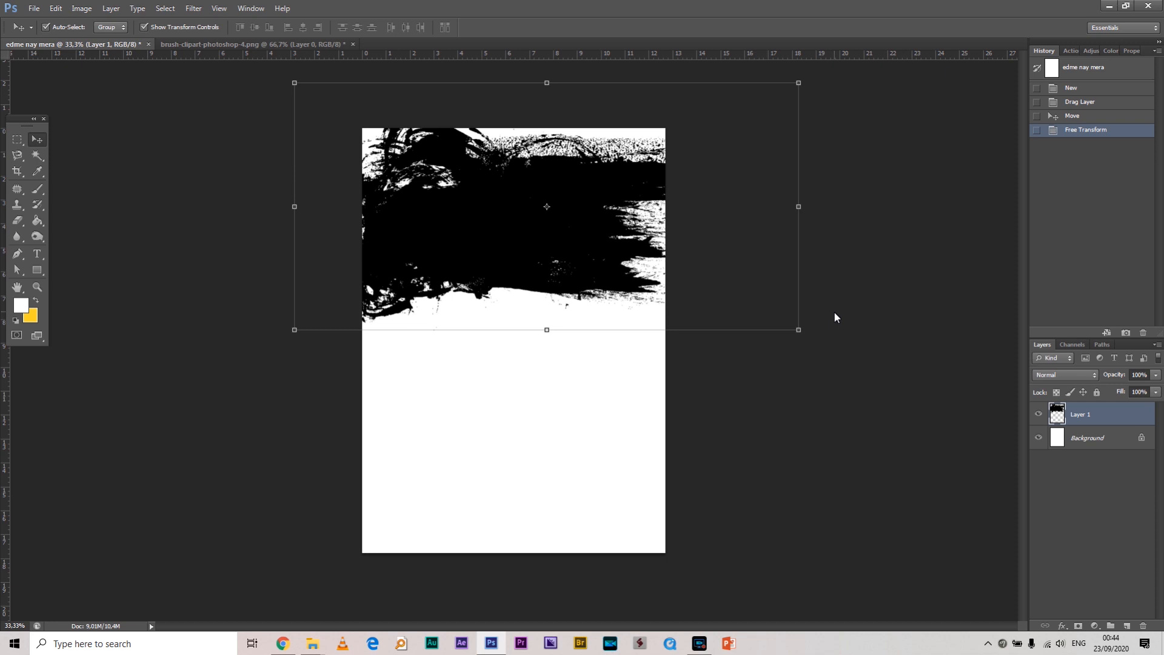
pyautogui.click(1125, 438)
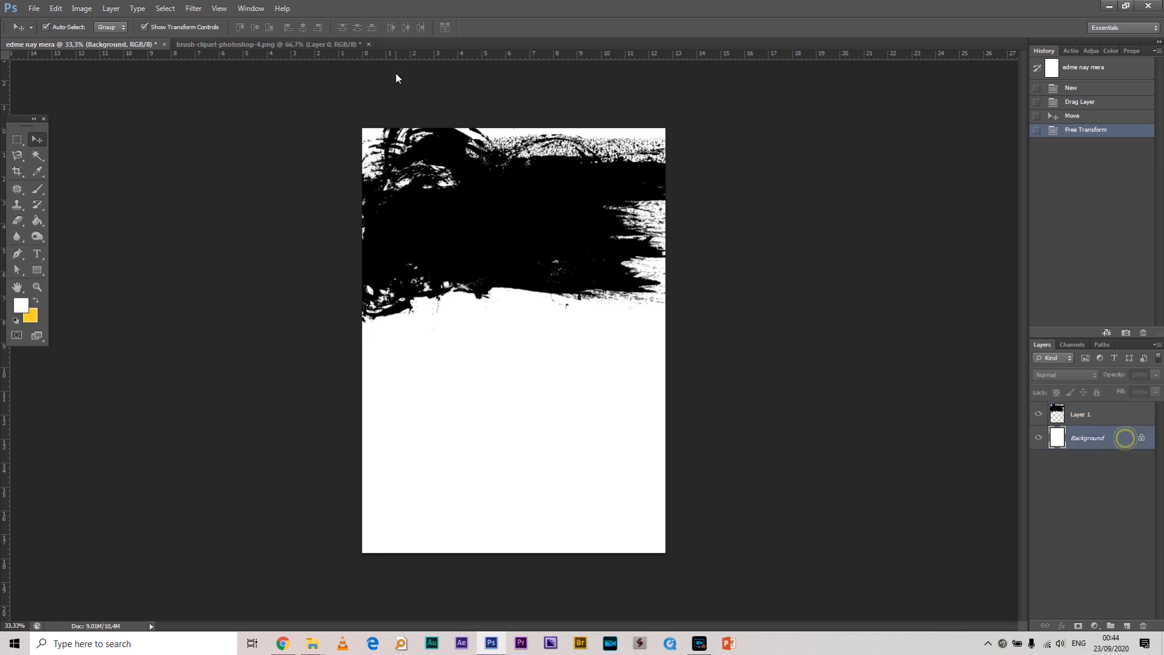
pyautogui.click(240, 43)
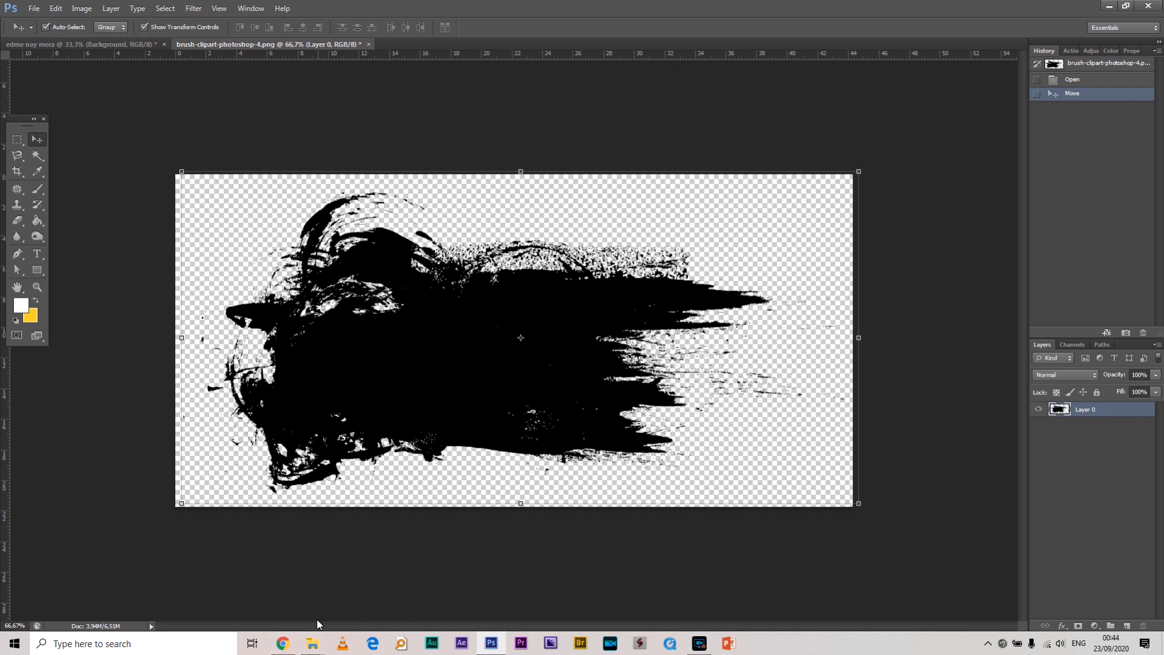
# Select the 333 couple photo in the 1 st class folder and drag it into Photoshop
pyautogui.moveTo(316, 624)
pyautogui.click(323, 605)
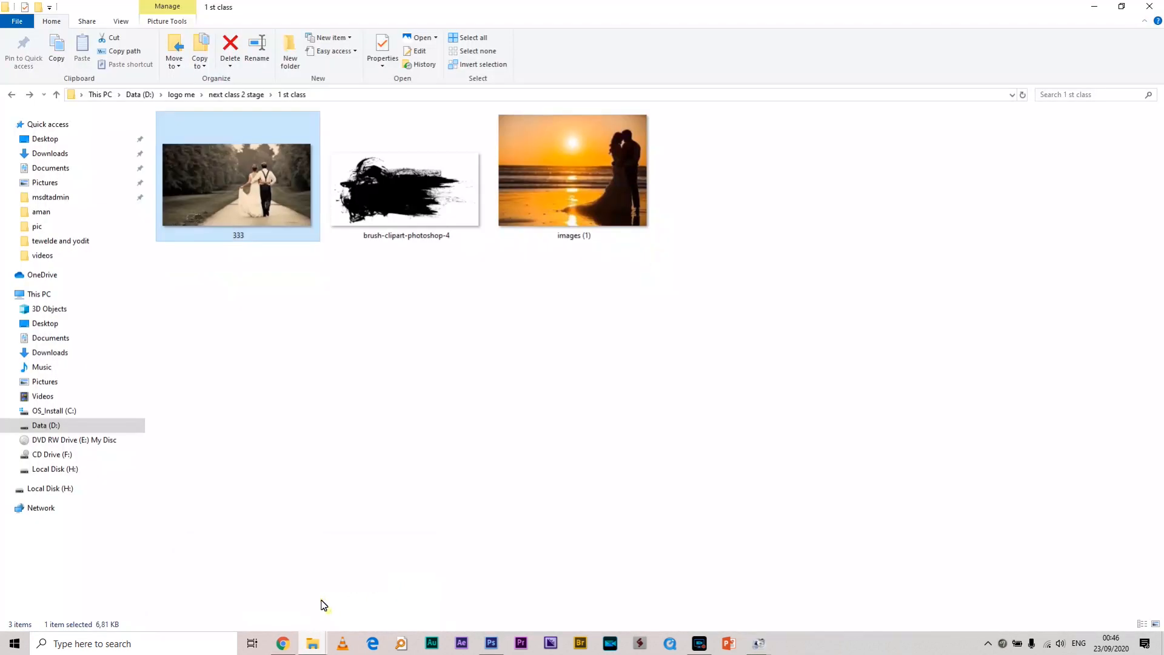
pyautogui.click(537, 175)
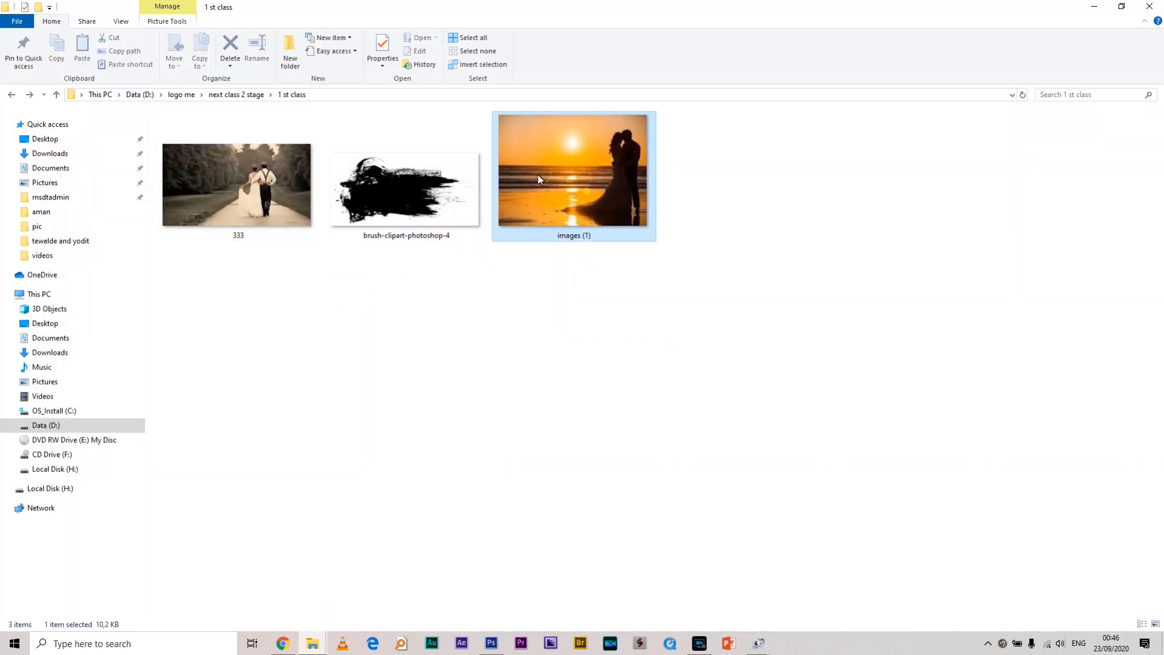
pyautogui.click(301, 180)
pyautogui.moveTo(232, 179); pyautogui.dragTo(546, 39)
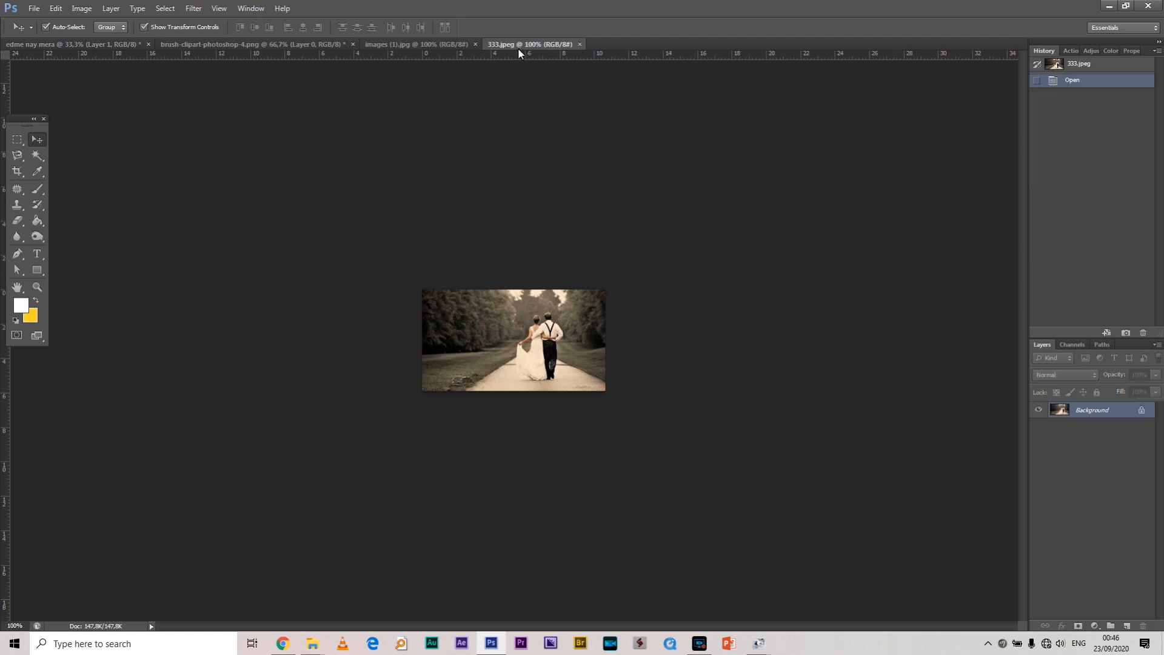
# Drop the 333 couple photo onto the poster as a new layer
pyautogui.moveTo(552, 329); pyautogui.dragTo(326, 139)
pyautogui.moveTo(541, 224); pyautogui.dragTo(712, 126)
pyautogui.click(551, 197)
# Enlarge the couple photo across the top of the page and apply the resize
pyautogui.moveTo(613, 184); pyautogui.dragTo(596, 192)
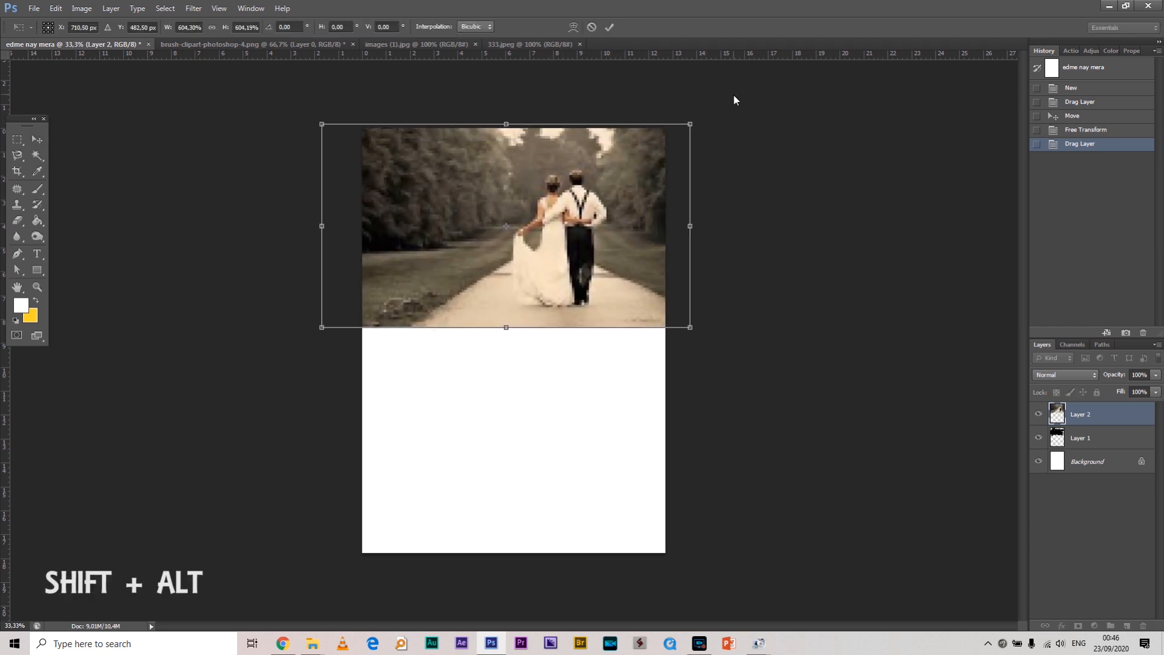
pyautogui.moveTo(696, 124); pyautogui.dragTo(697, 120)
pyautogui.moveTo(650, 170); pyautogui.dragTo(640, 175)
pyautogui.doubleClick(639, 176)
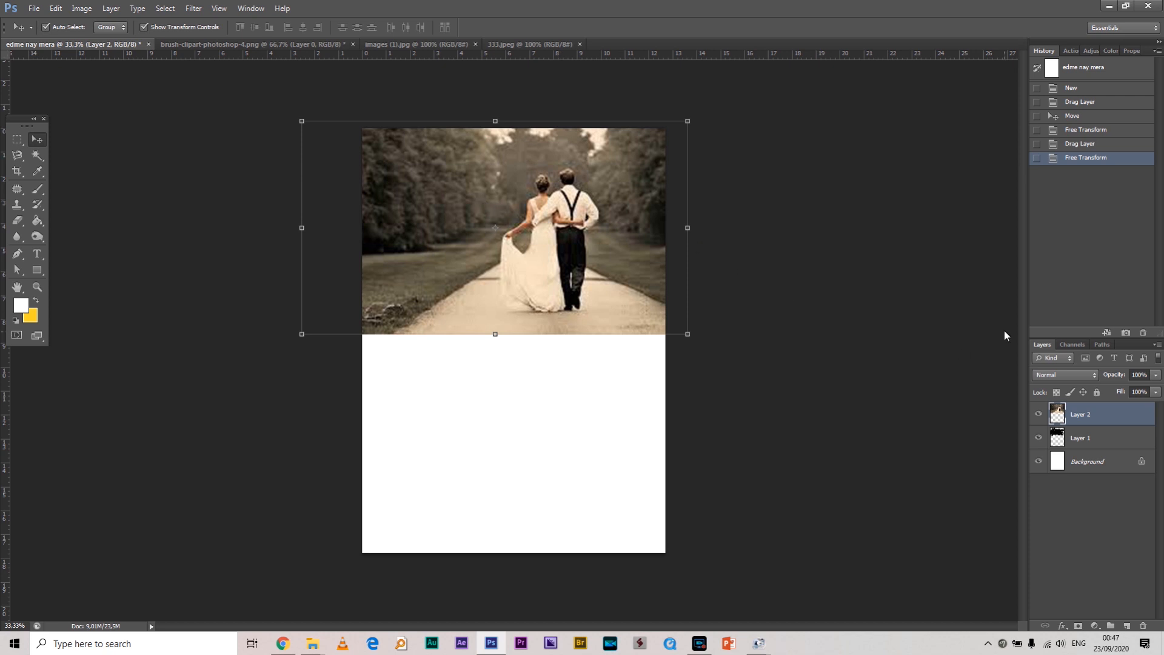
pyautogui.scroll(2, 796, 312)
pyautogui.scroll(-2, 796, 312)
pyautogui.scroll(-1, 735, 409)
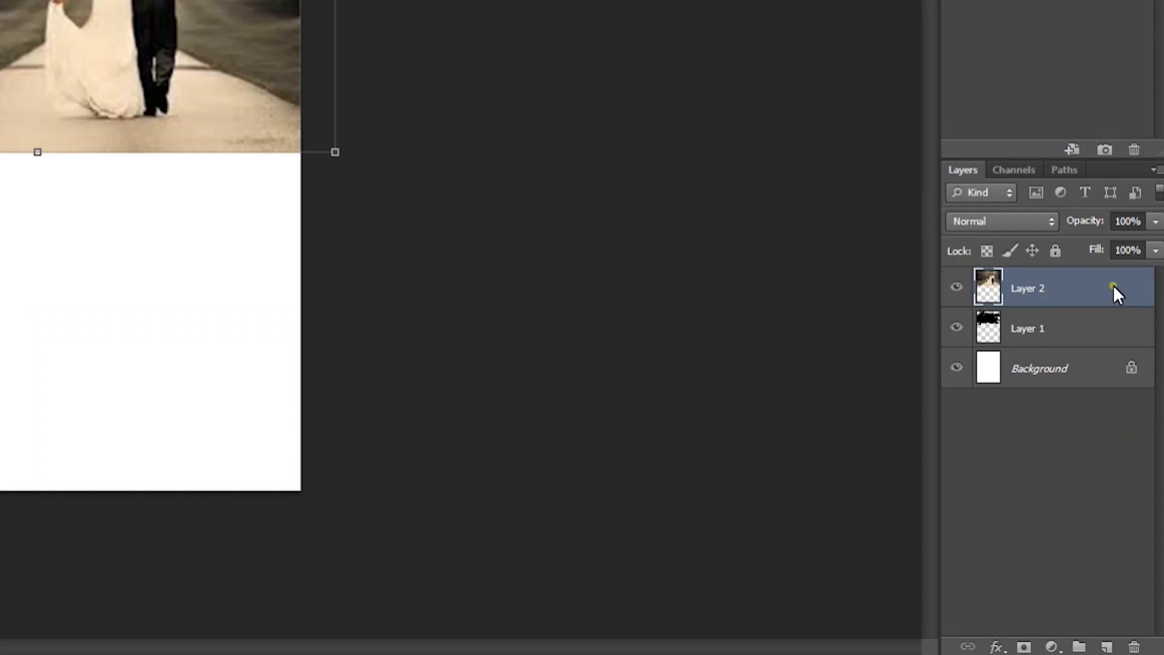
# Clip the couple photo layer to the brush-stroke shape
pyautogui.rightClick(1113, 285)
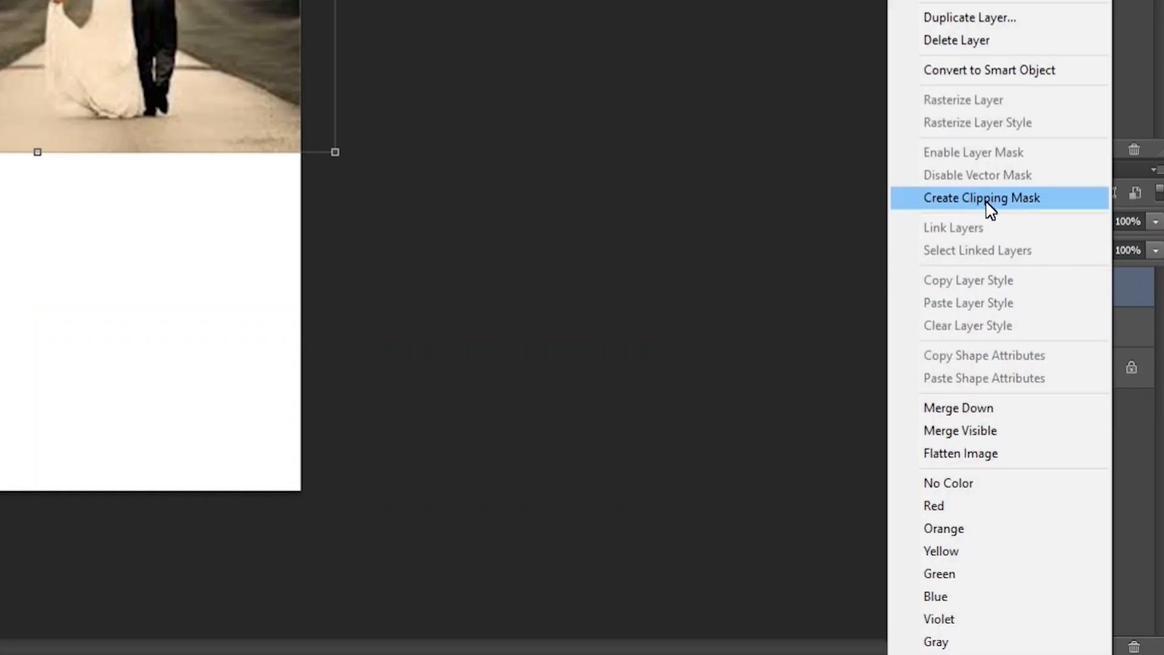
pyautogui.click(1027, 200)
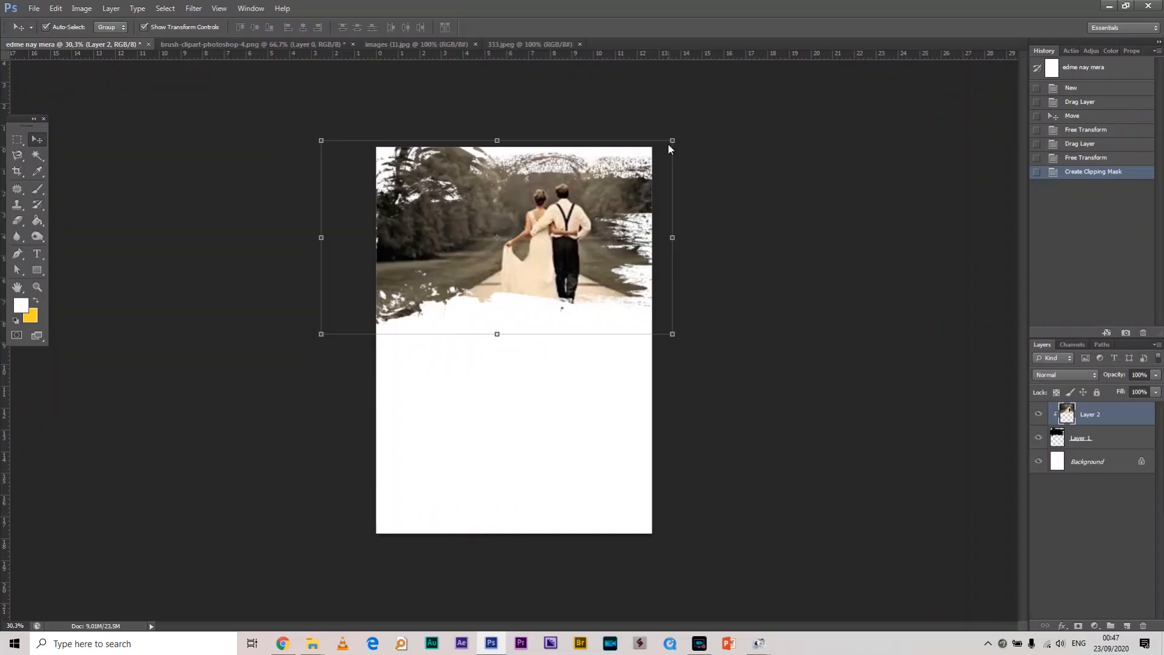
pyautogui.moveTo(673, 140); pyautogui.dragTo(678, 137)
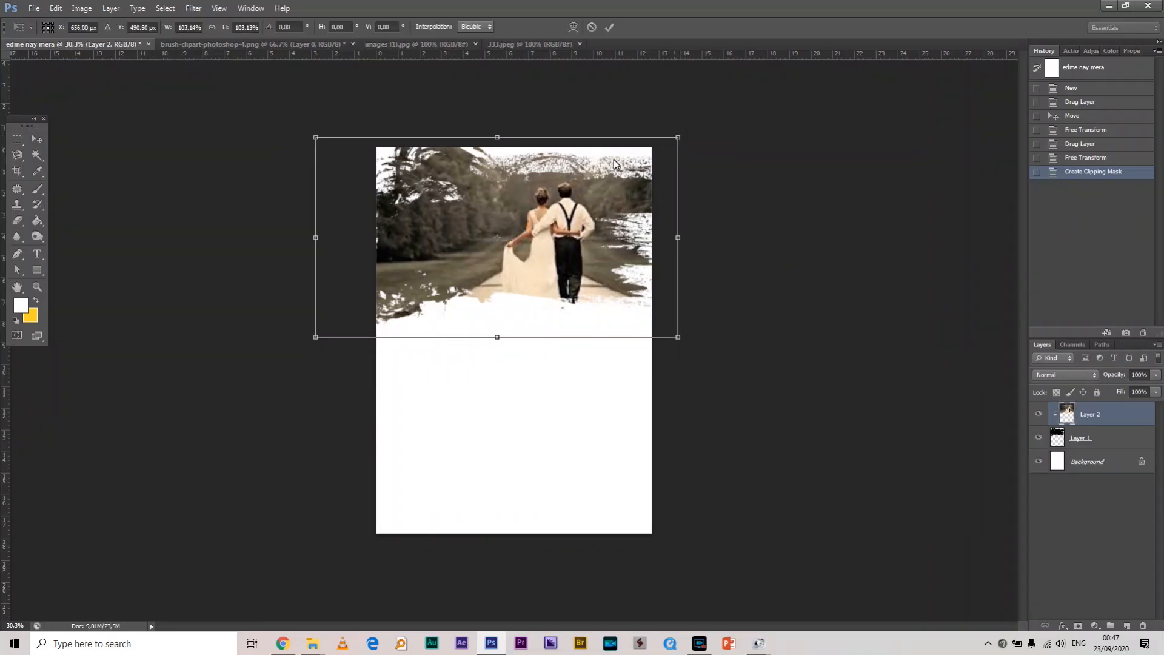
pyautogui.scroll(2, 614, 159)
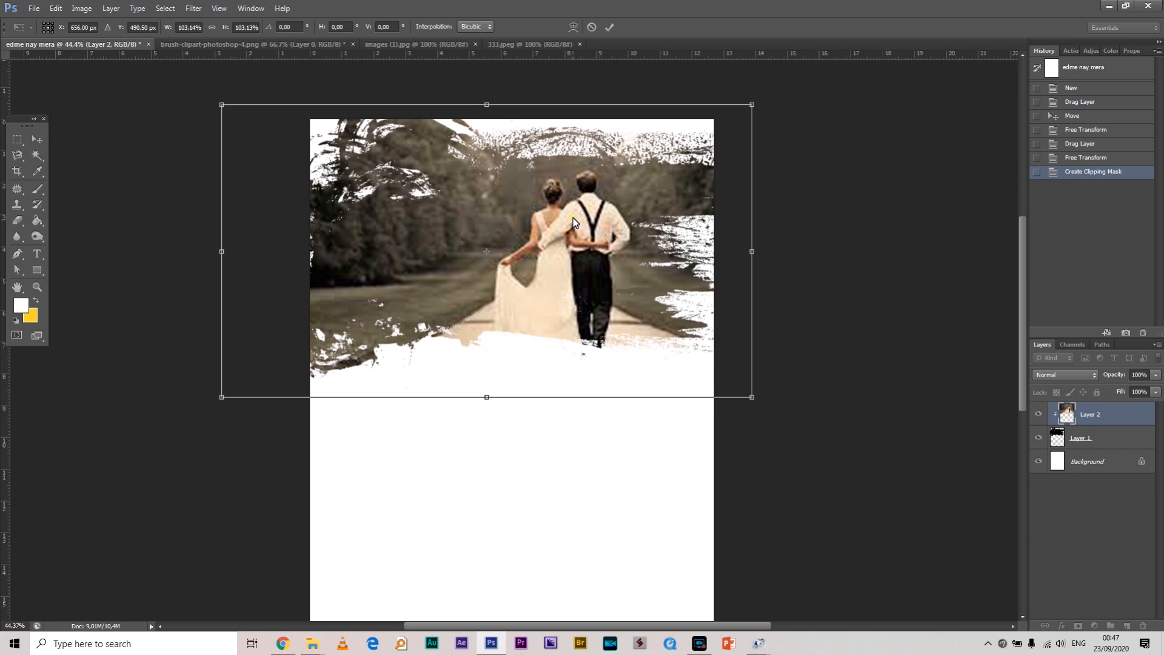
pyautogui.press('Return')
# Shrink the brush-stroke mask Layer 1 to about 89%
pyautogui.click(1115, 439)
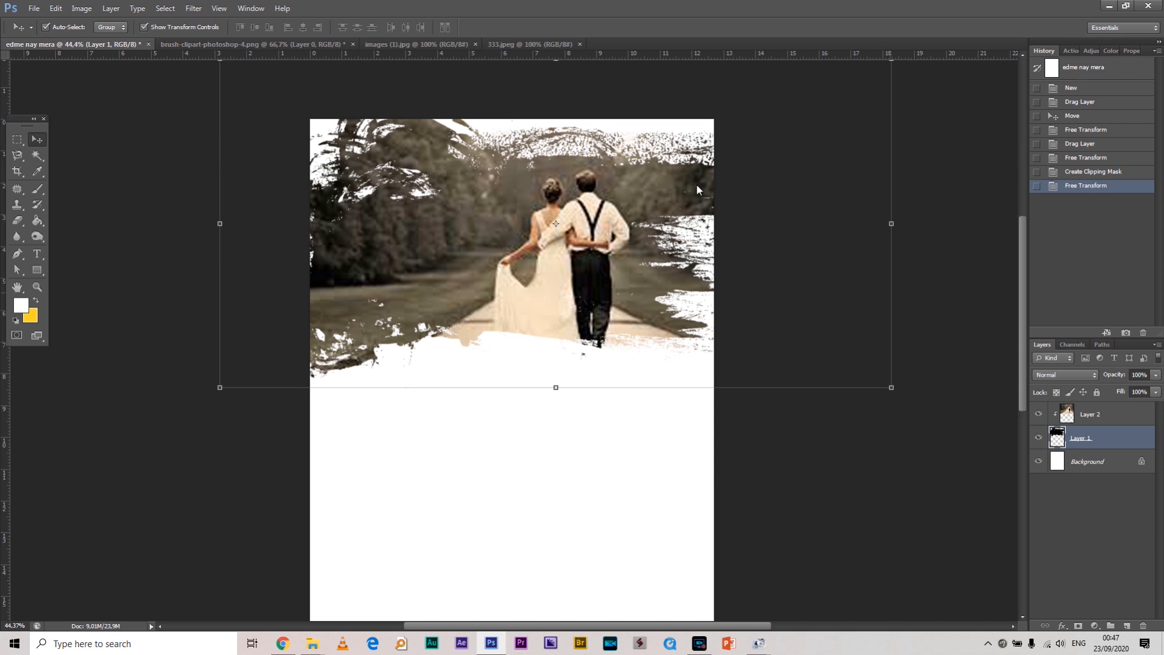
pyautogui.moveTo(891, 388)
pyautogui.mouseDown()
pyautogui.moveTo(841, 349)
pyautogui.moveTo(894, 386)
pyautogui.mouseUp()
pyautogui.press('Return')
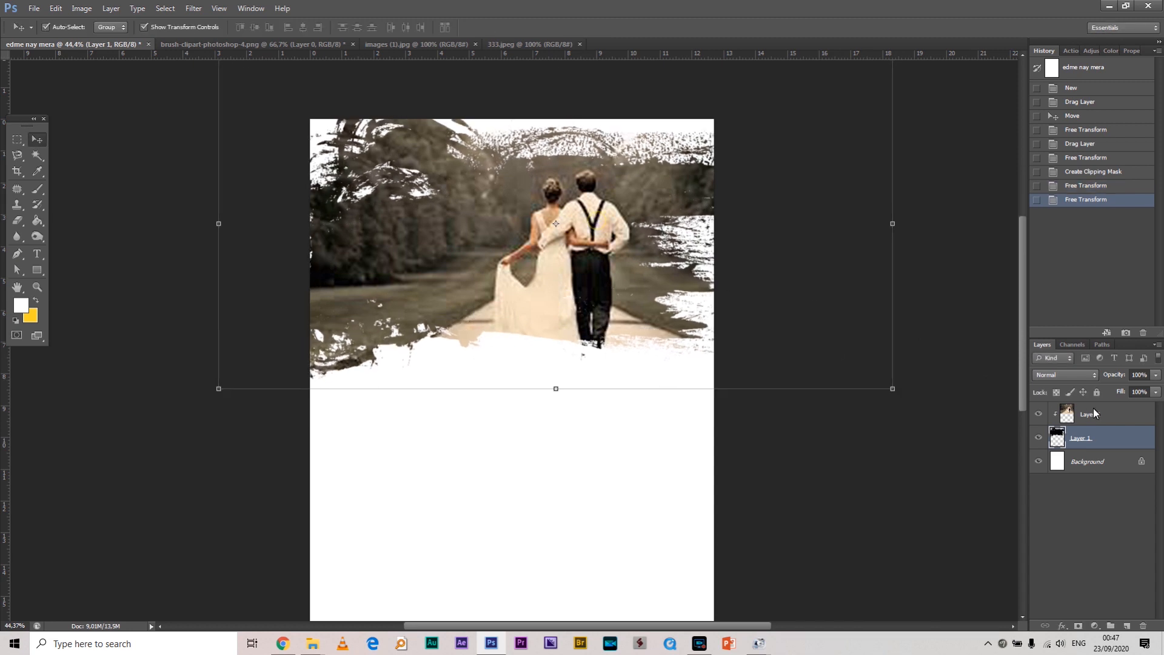
# Resize the couple photo to roughly 82–90% and reposition it inside the mask
pyautogui.click(1090, 409)
pyautogui.moveTo(760, 399); pyautogui.dragTo(738, 381)
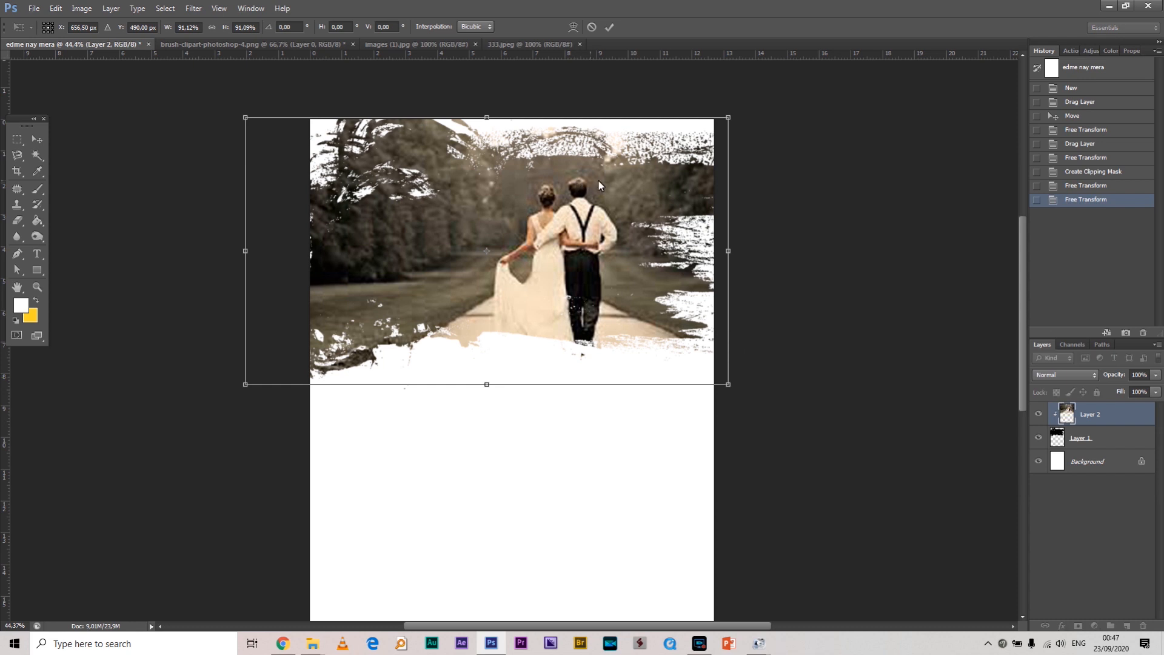
pyautogui.moveTo(600, 180); pyautogui.dragTo(605, 179)
pyautogui.moveTo(736, 119); pyautogui.dragTo(686, 148)
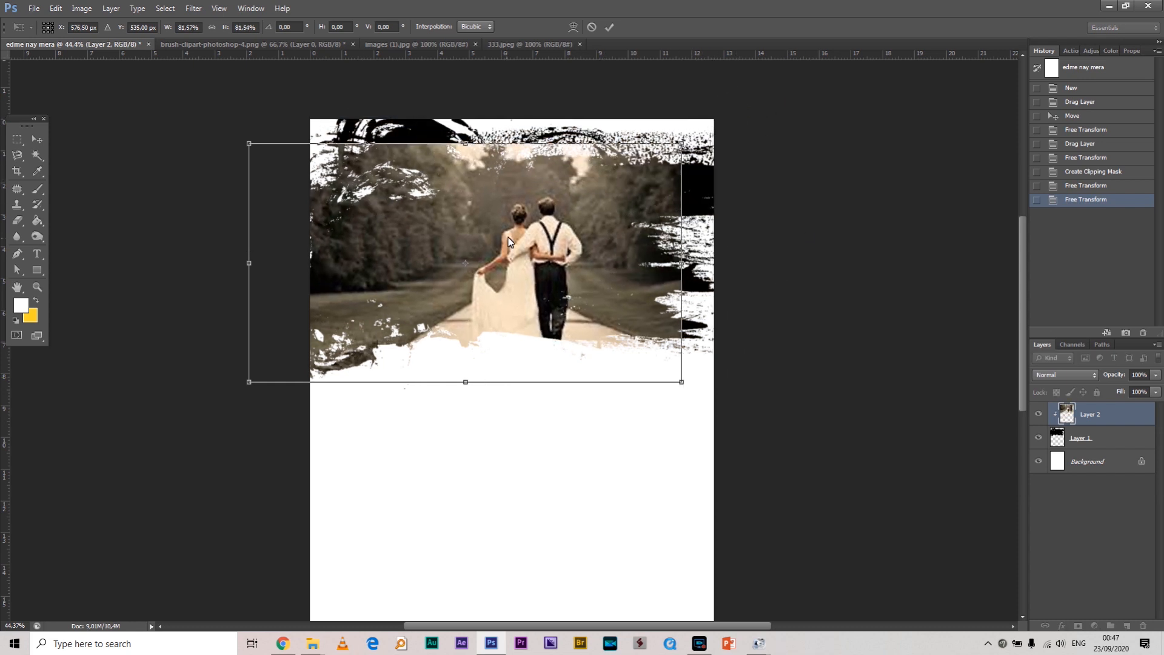
pyautogui.moveTo(681, 146); pyautogui.dragTo(736, 114)
pyautogui.doubleClick(653, 182)
pyautogui.click(817, 183)
pyautogui.scroll(-3, 675, 251)
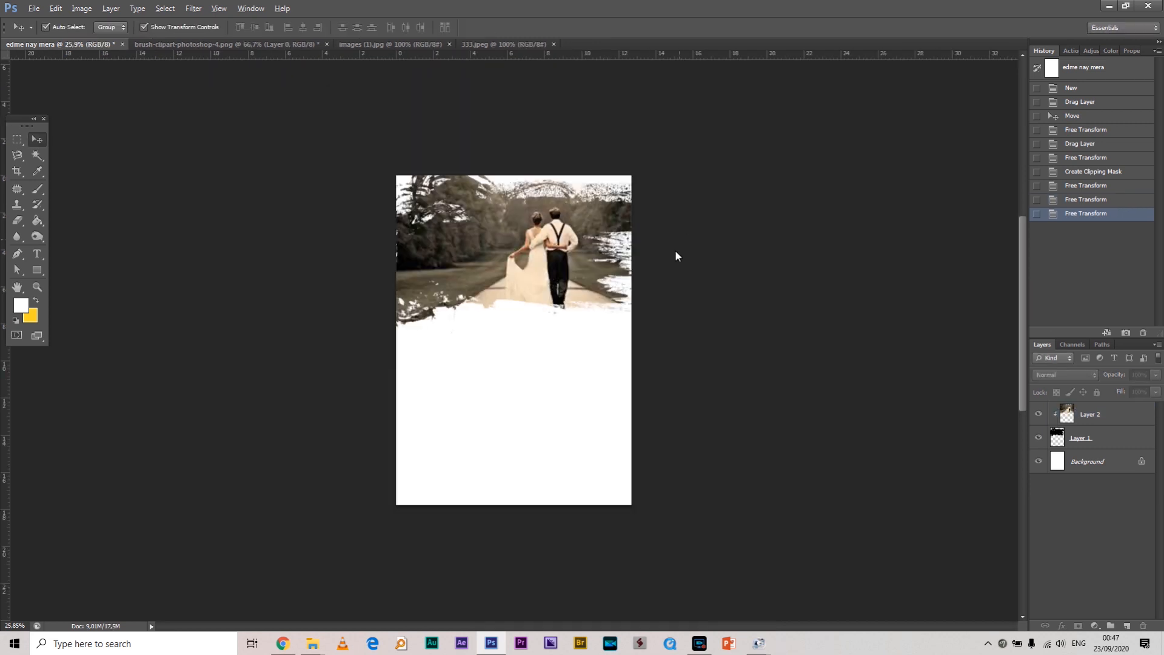
pyautogui.scroll(2, 655, 272)
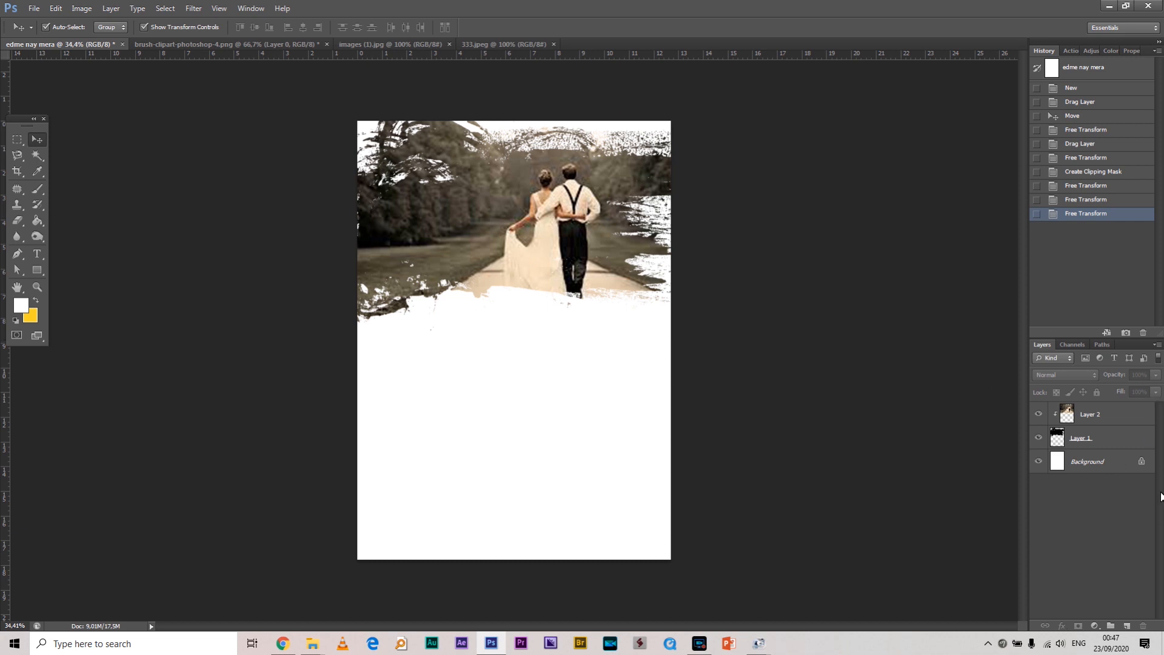
# Add a new empty layer above the Background and choose the Paint Bucket tool
pyautogui.click(1117, 462)
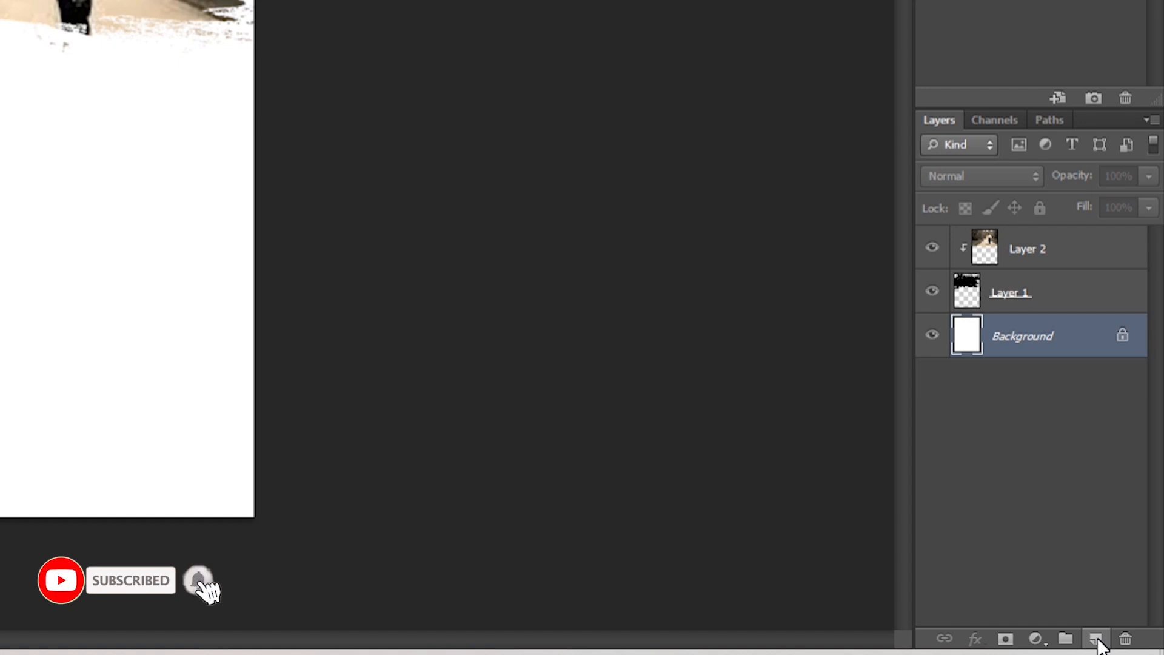
pyautogui.click(1096, 640)
pyautogui.click(56, 215)
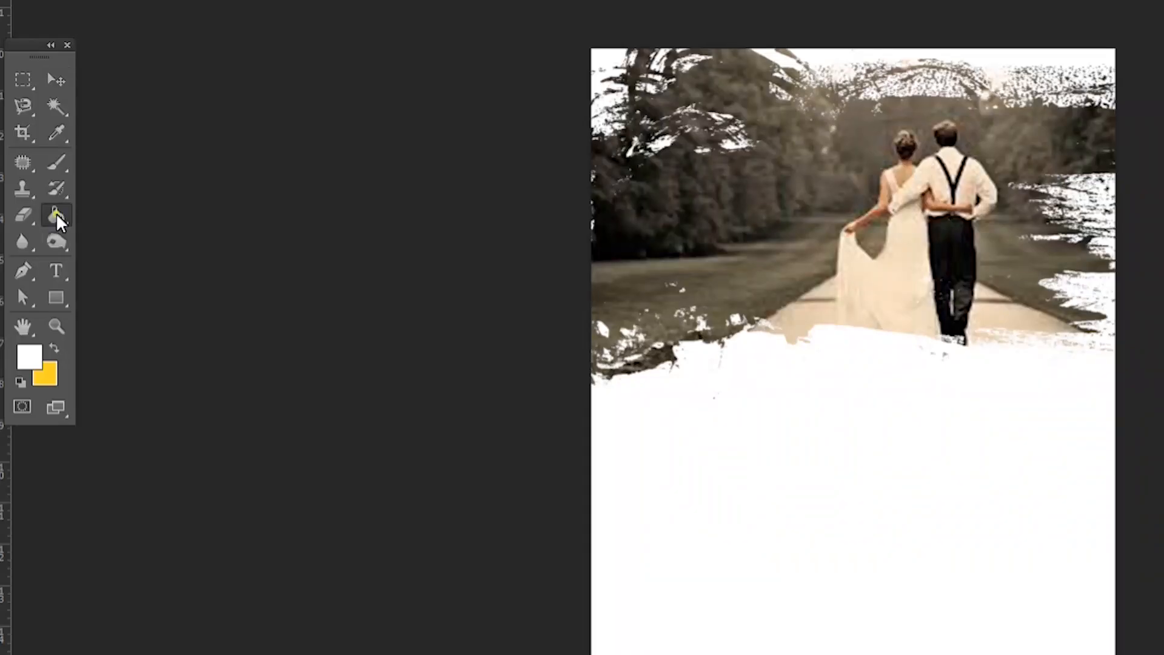
pyautogui.click(54, 347)
pyautogui.click(29, 356)
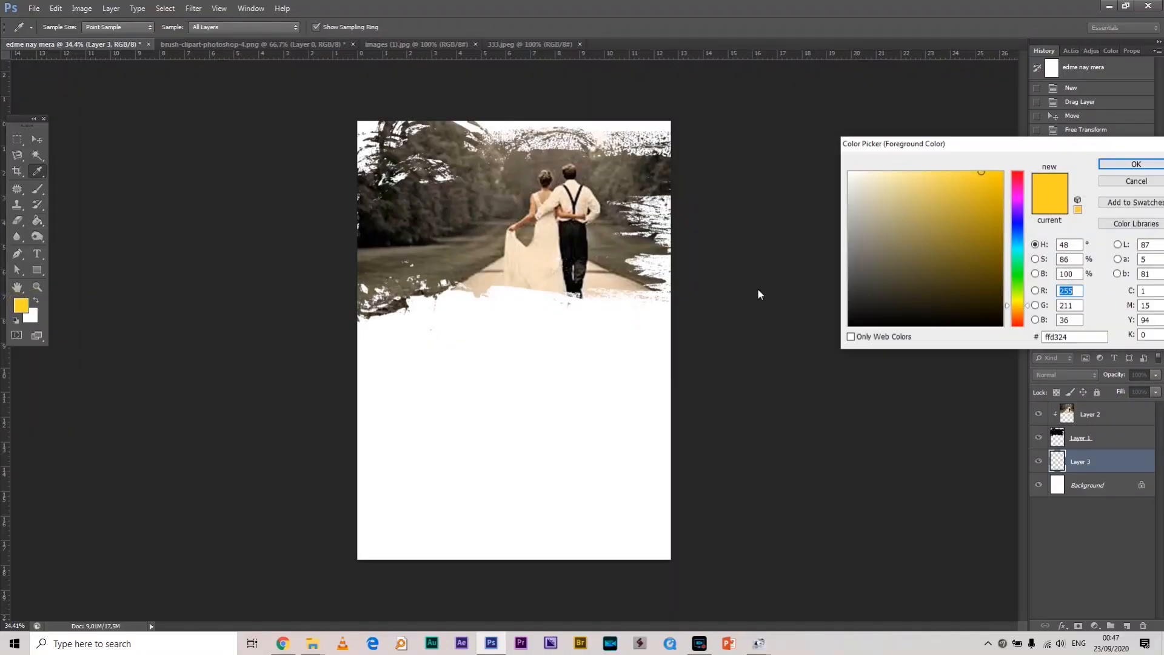
# Fill the blank page area with light tan e8c79e
pyautogui.moveTo(901, 202); pyautogui.dragTo(930, 217)
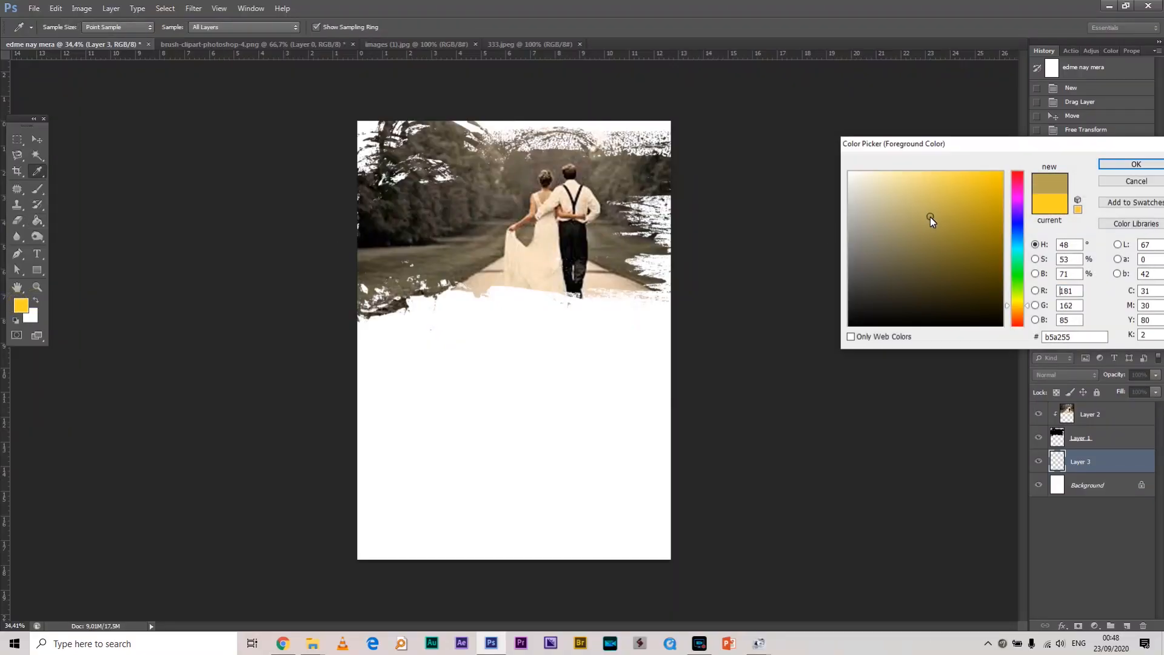
pyautogui.click(531, 256)
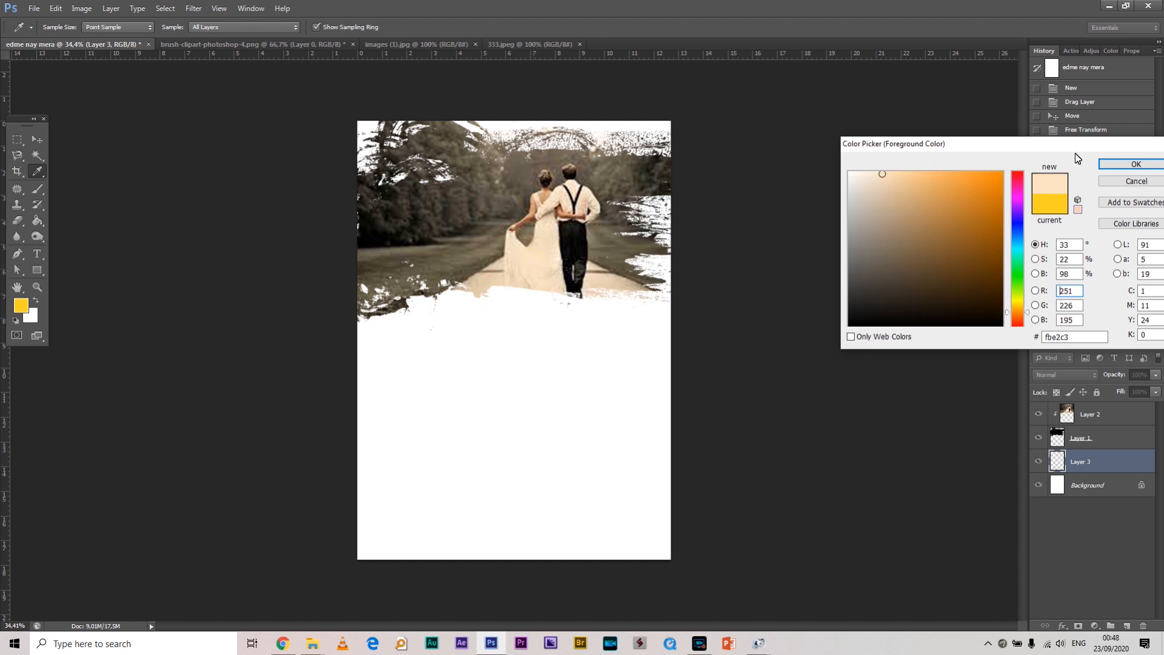
pyautogui.click(898, 186)
pyautogui.click(1135, 165)
pyautogui.press('g')
pyautogui.click(522, 374)
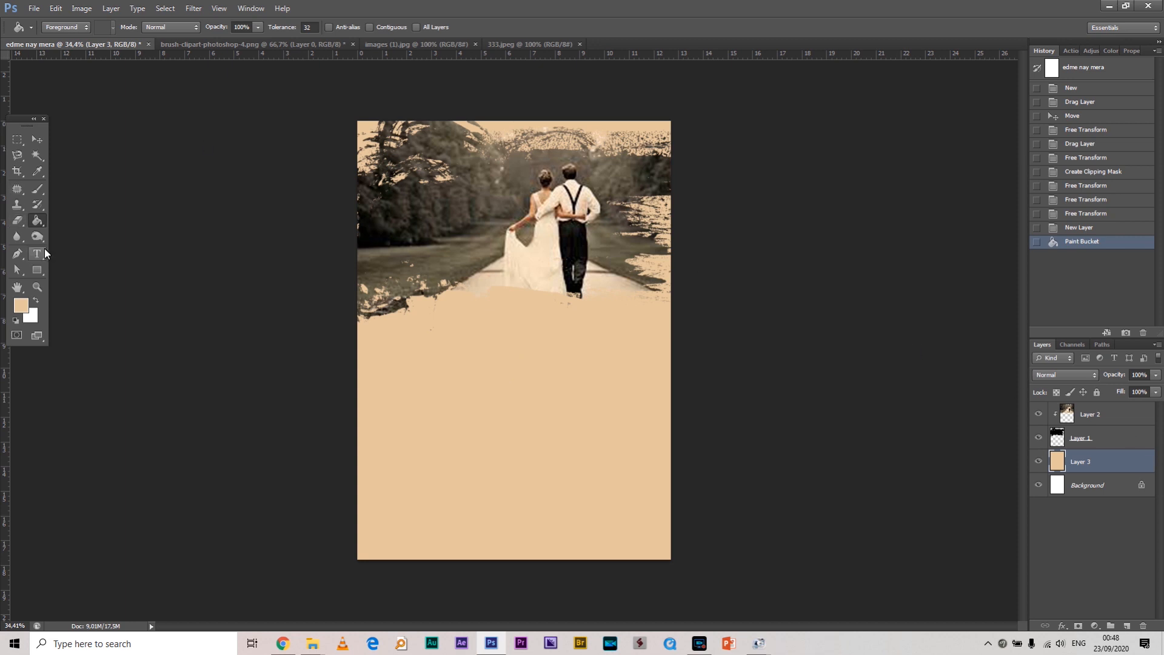
# Refill the page with a lighter beige shade (edd1af)
pyautogui.click(21, 308)
pyautogui.click(889, 183)
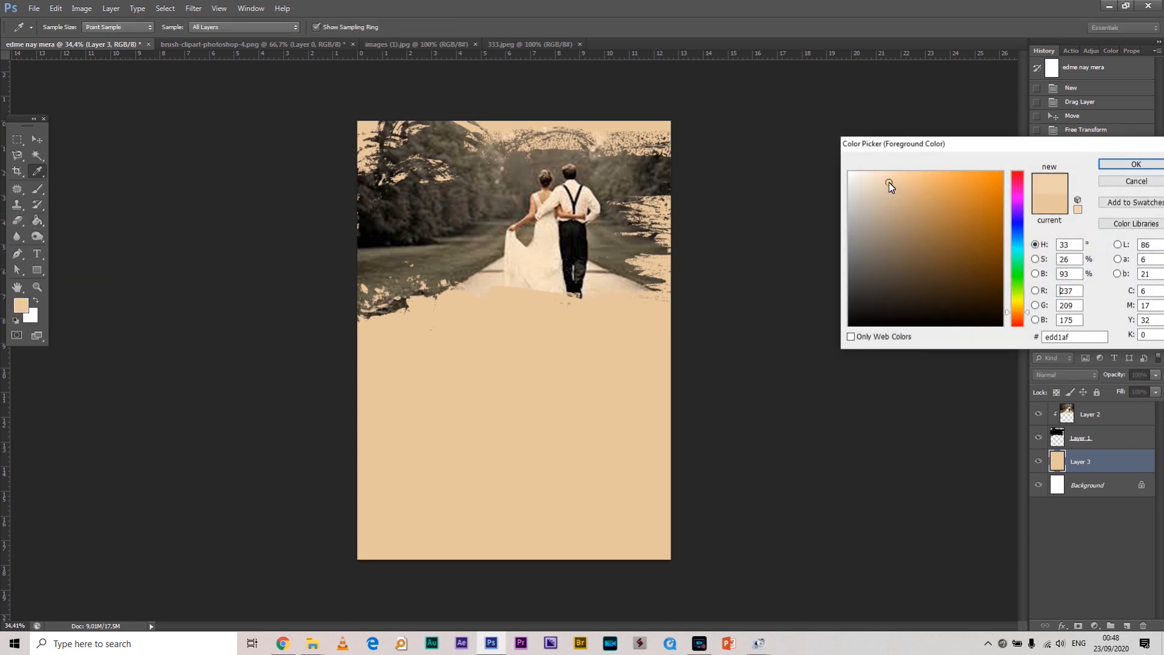
pyautogui.click(1135, 164)
pyautogui.press('g')
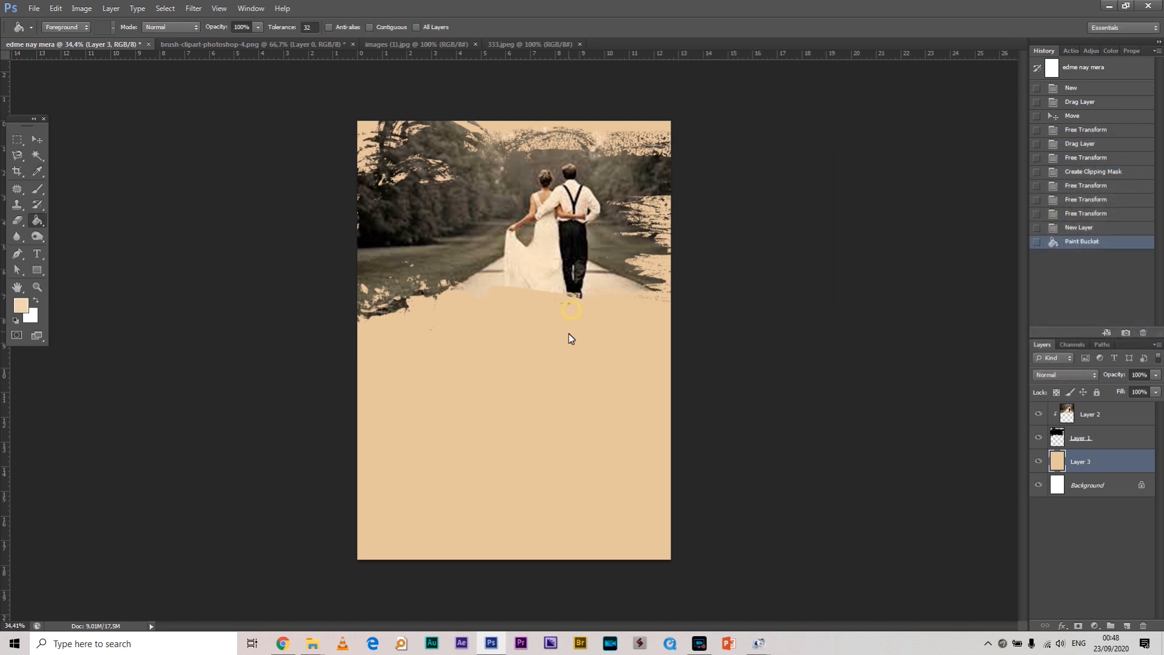
pyautogui.click(569, 333)
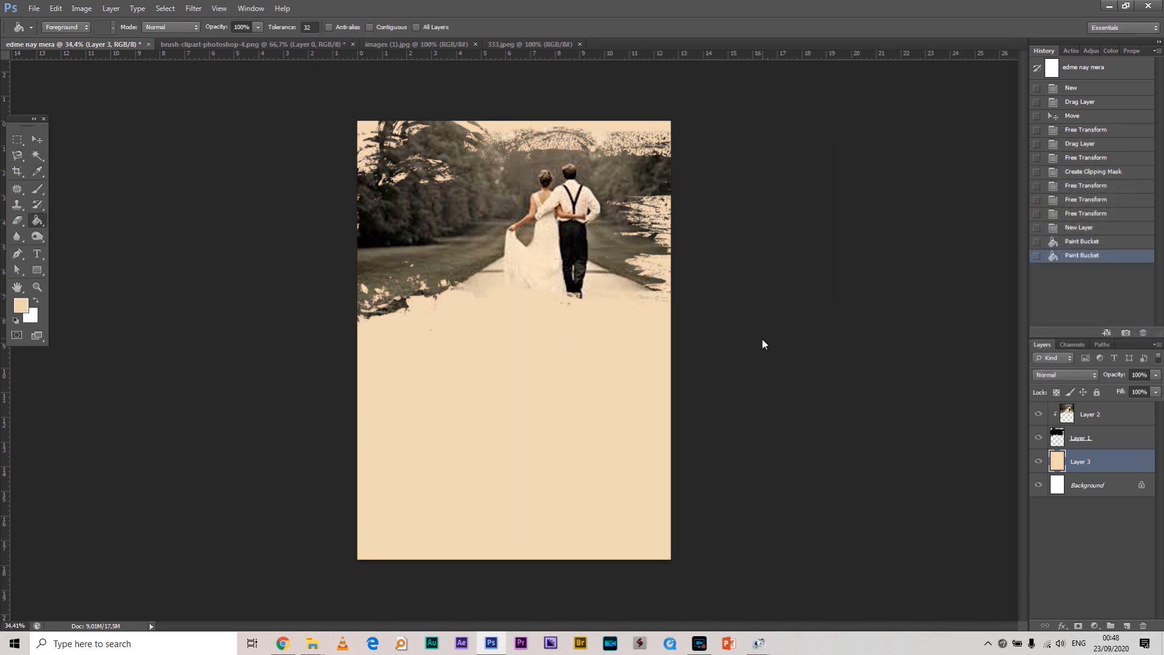
pyautogui.click(38, 140)
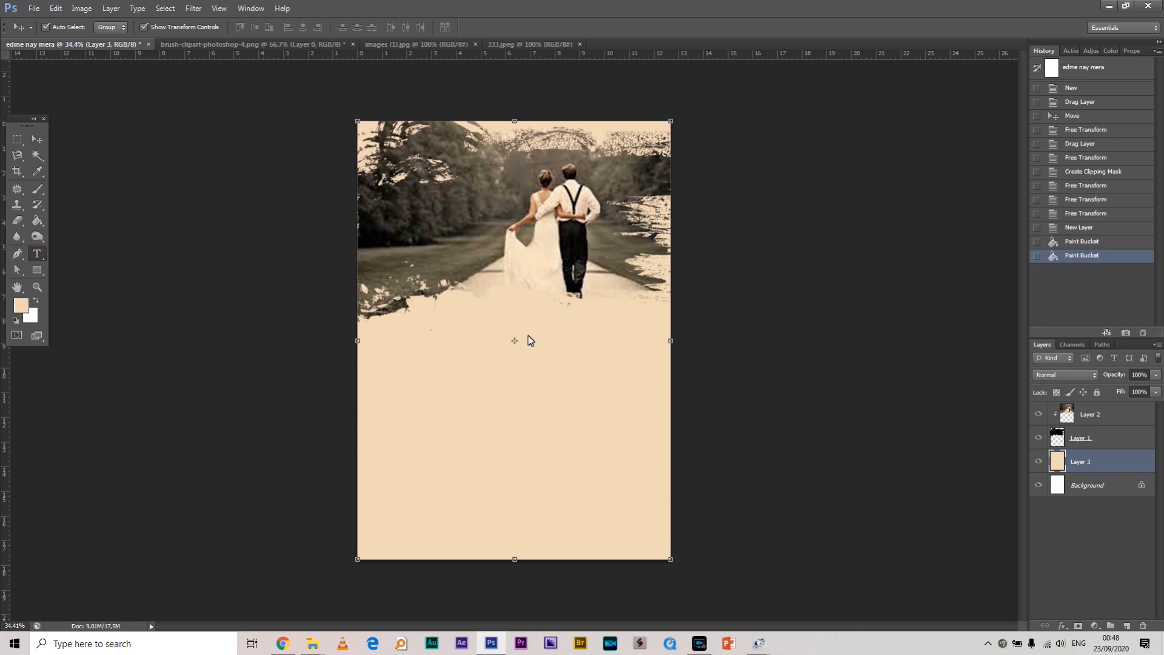
# Add the Amharic word ደቅና in Nyala 24 pt, centred below the couple photo
pyautogui.click(479, 334)
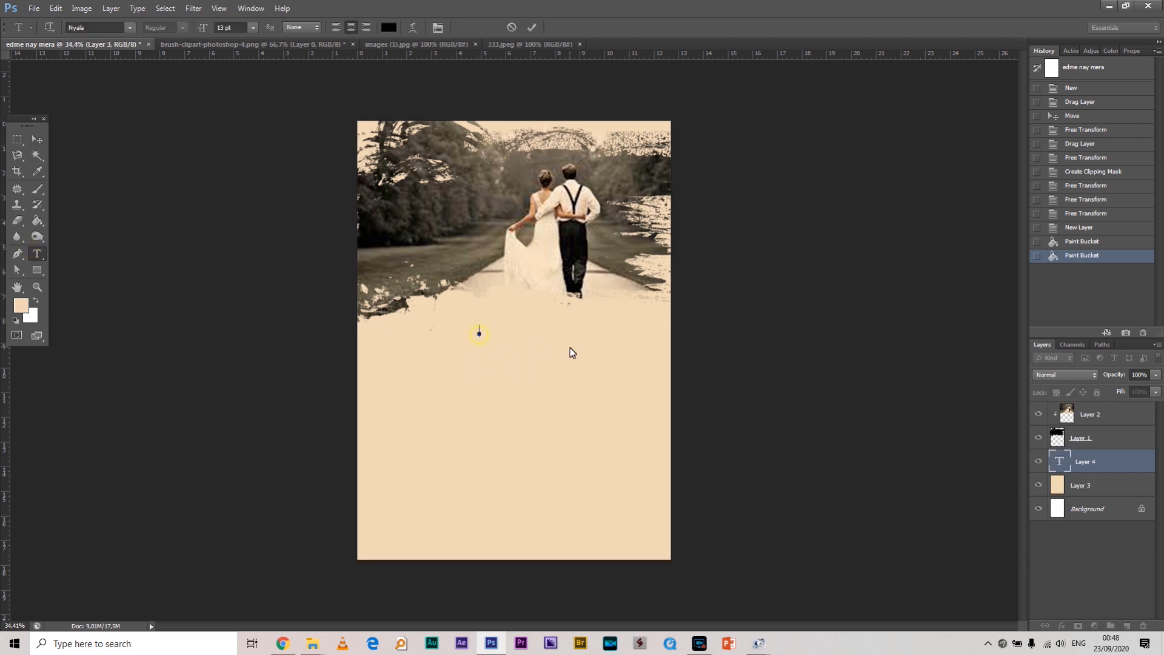
pyautogui.click(251, 28)
pyautogui.click(267, 194)
pyautogui.click(253, 27)
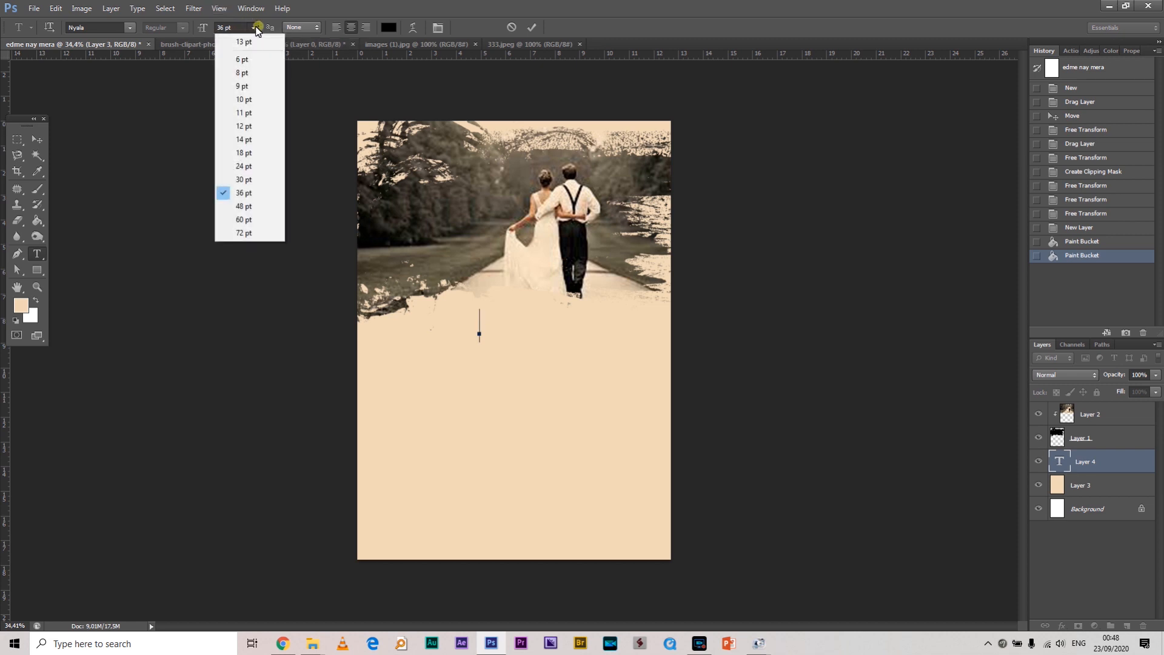
pyautogui.click(252, 170)
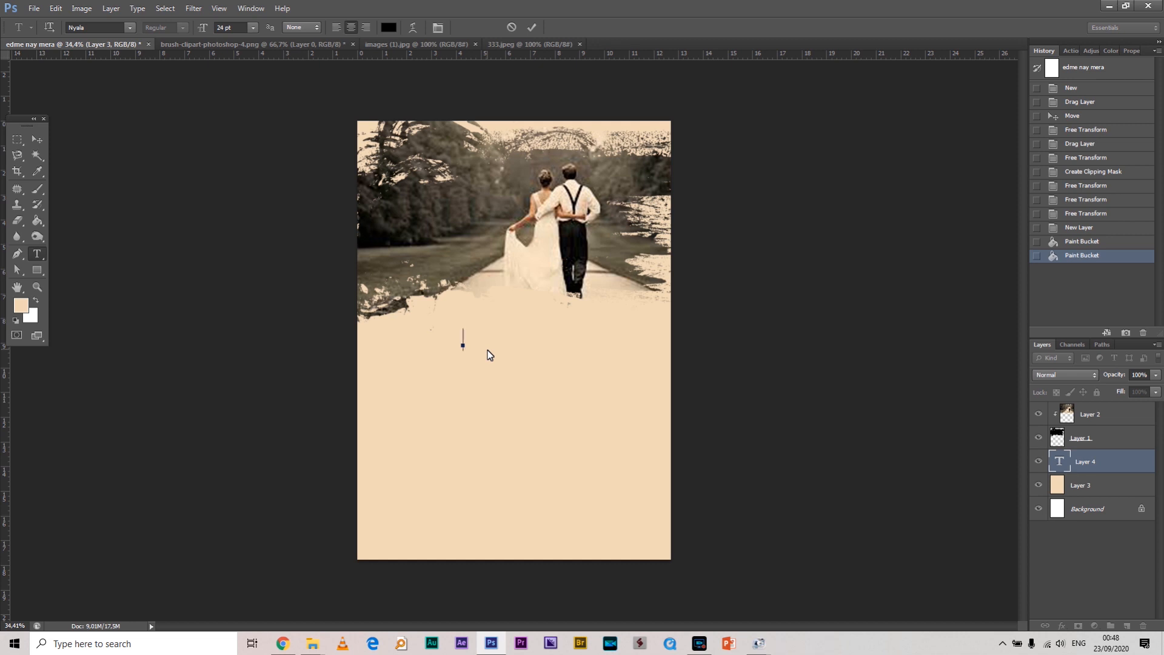
pyautogui.write('ና')
pyautogui.moveTo(507, 362); pyautogui.dragTo(562, 352)
pyautogui.click(37, 138)
# Duplicate the Amharic word twice, stacking the copies beneath the original
pyautogui.scroll(2, 537, 329)
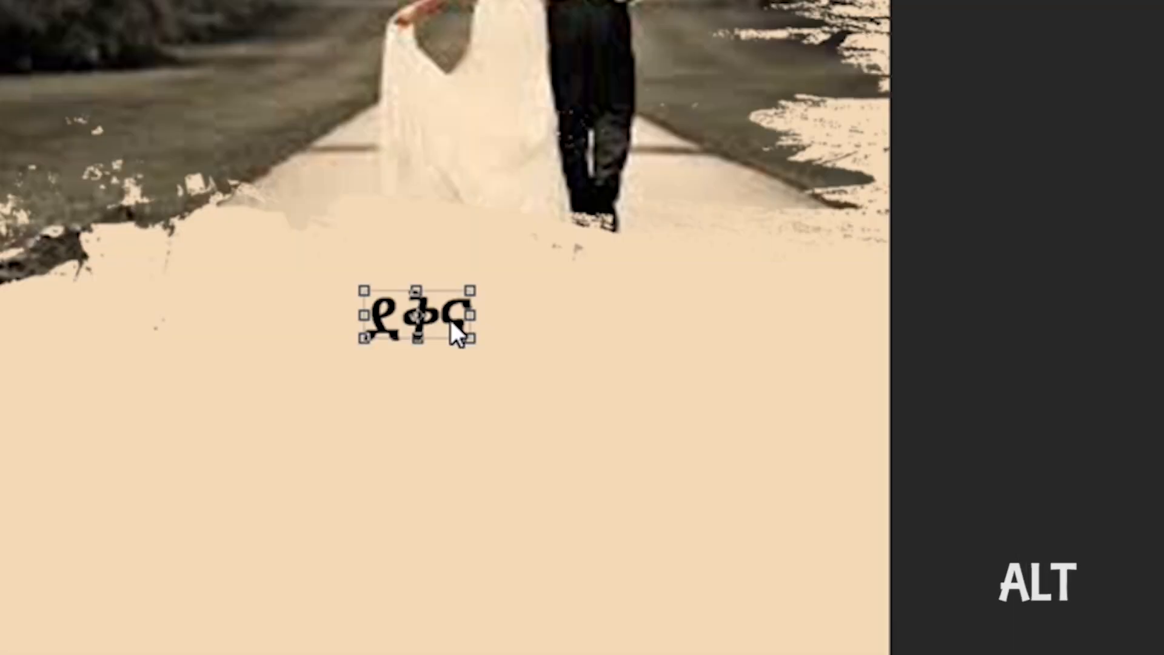
pyautogui.moveTo(536, 328); pyautogui.dragTo(528, 357)
pyautogui.moveTo(441, 393); pyautogui.dragTo(445, 450)
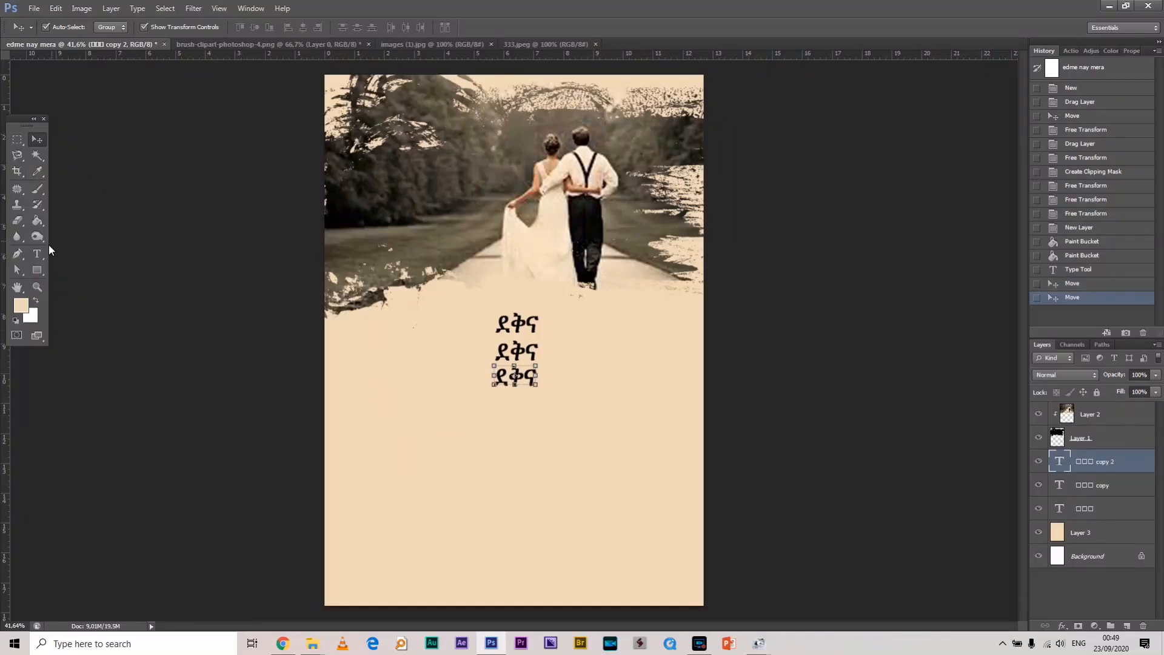
# Retype the middle line as the groom's title and name
pyautogui.click(37, 254)
pyautogui.moveTo(536, 355); pyautogui.dragTo(485, 345)
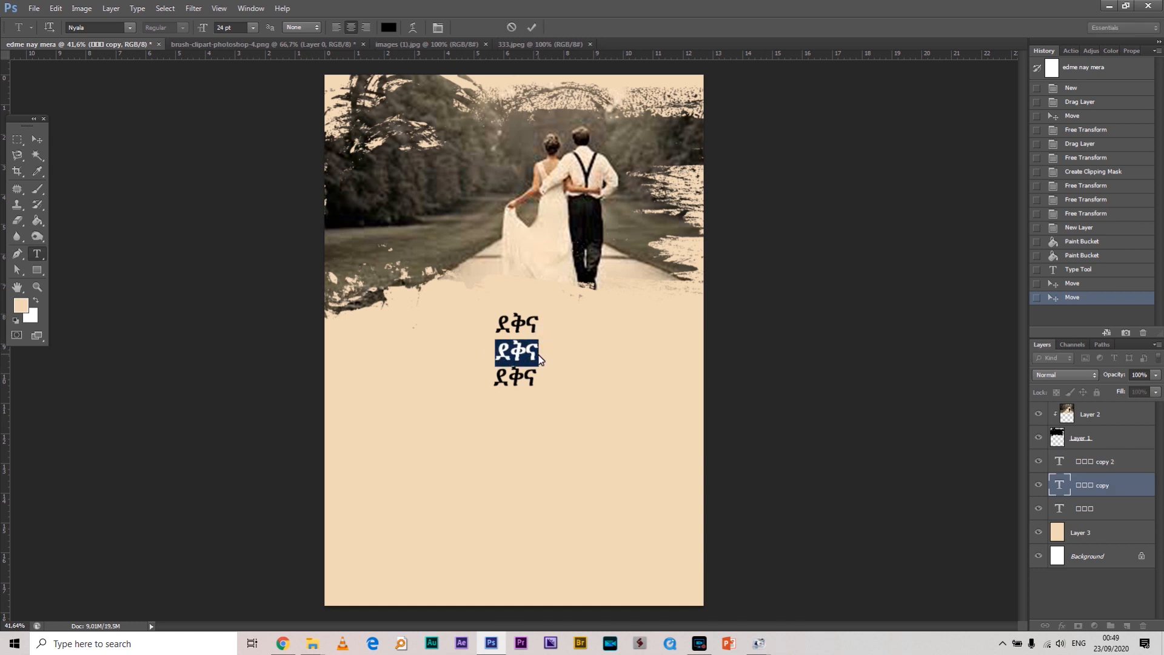
pyautogui.write('አቶ')
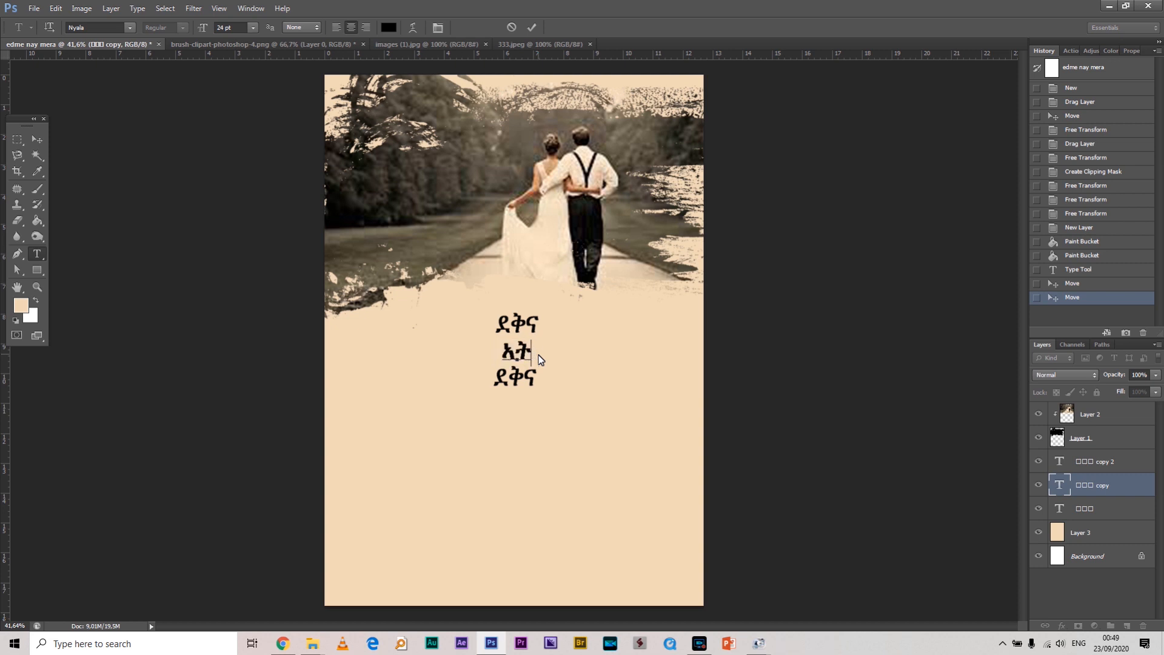
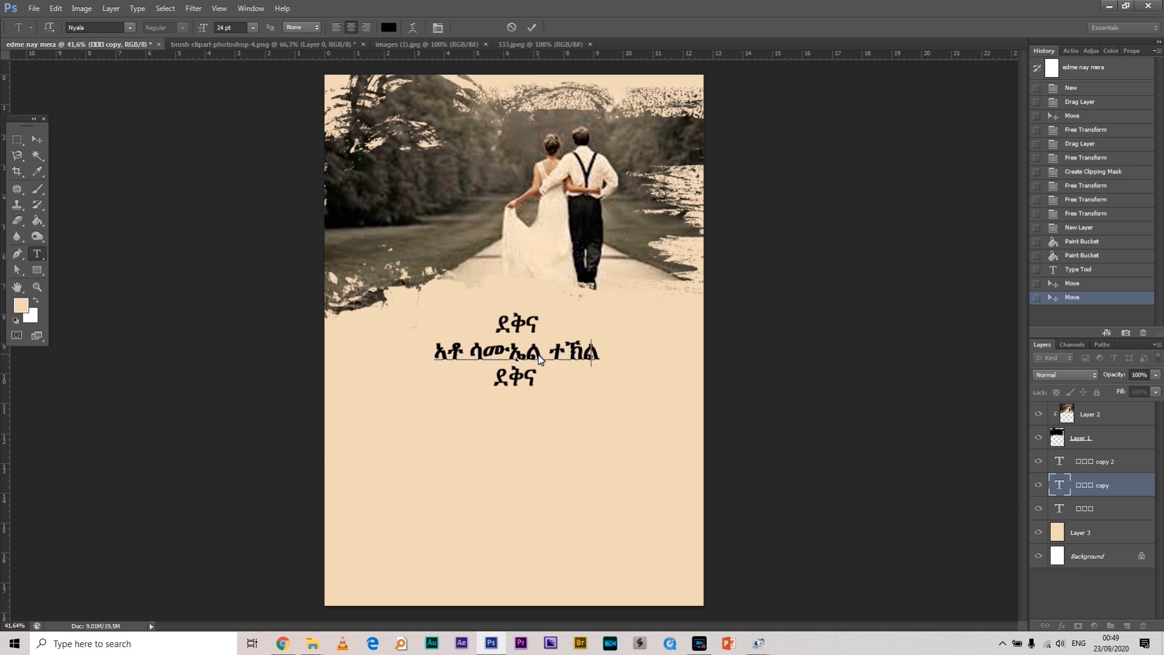
pyautogui.moveTo(645, 377); pyautogui.dragTo(646, 374)
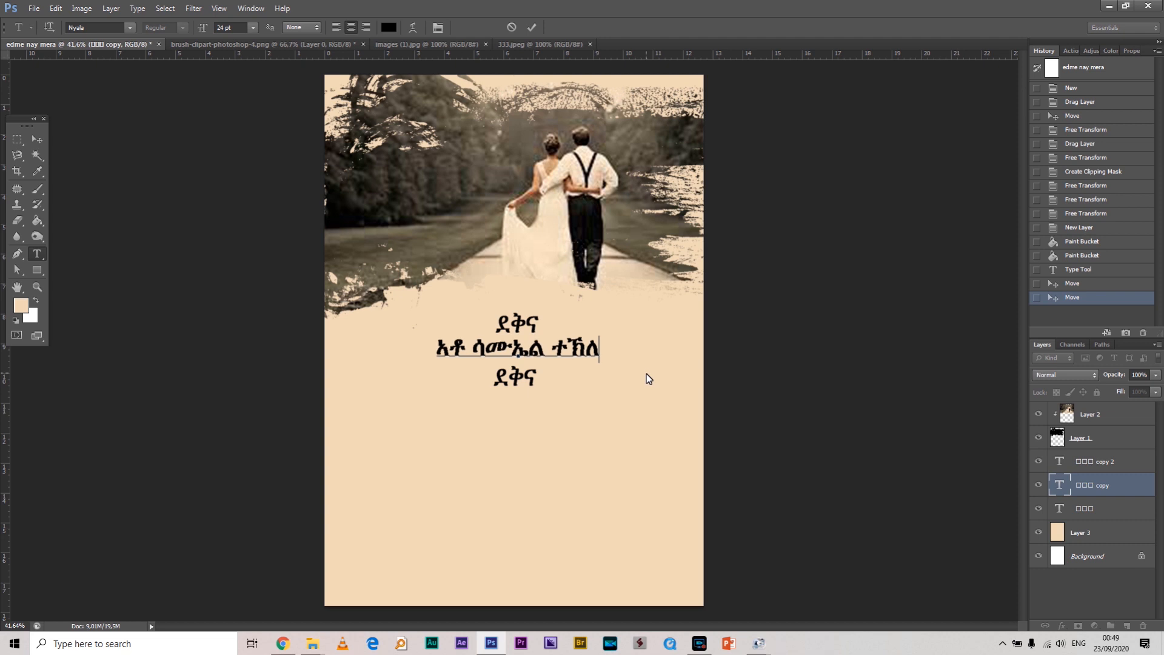
# Nudge the third line and duplicate the name line below it as a fourth line
pyautogui.click(37, 139)
pyautogui.moveTo(525, 373); pyautogui.dragTo(526, 375)
pyautogui.click(573, 354)
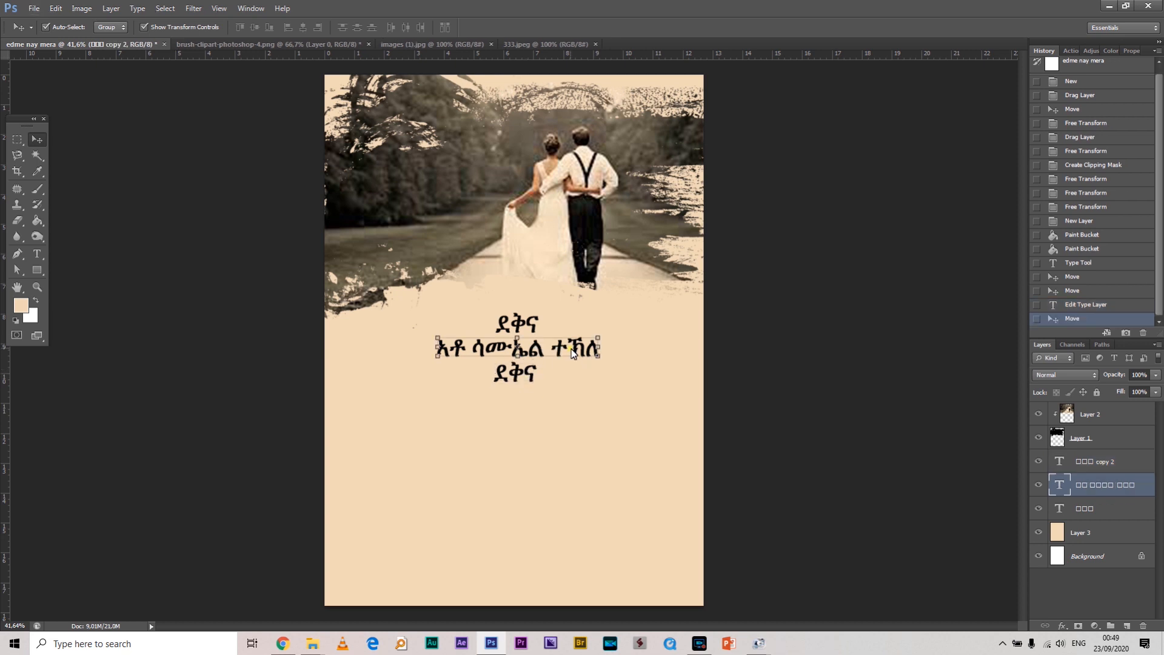
pyautogui.press('alt')
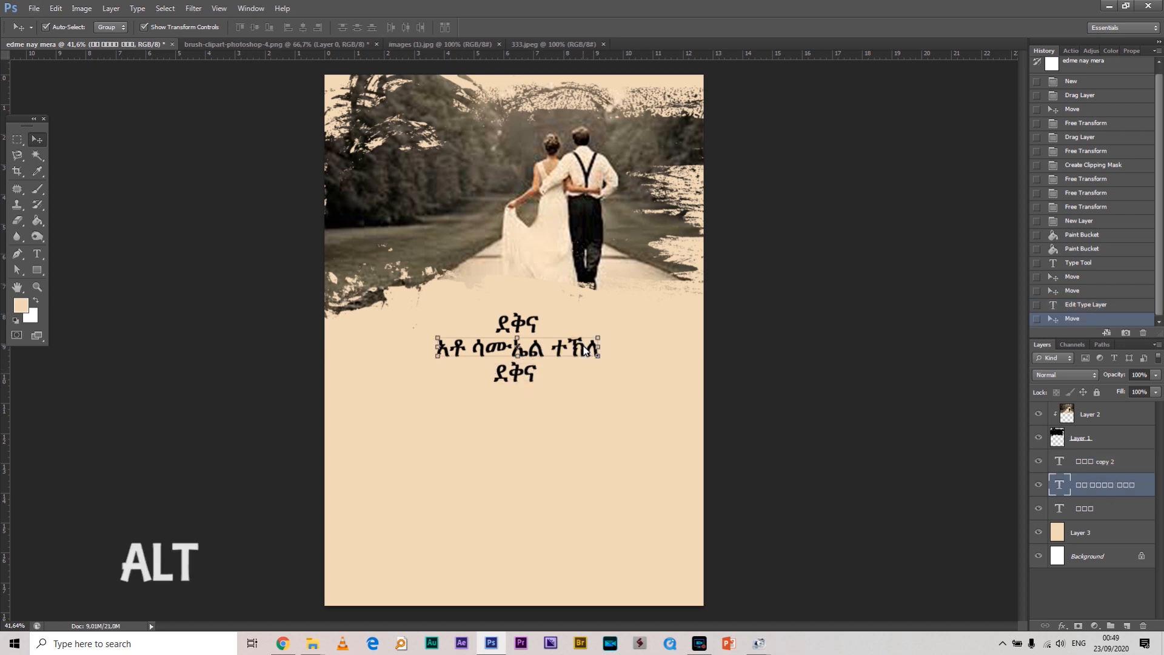
pyautogui.moveTo(584, 350); pyautogui.dragTo(572, 402)
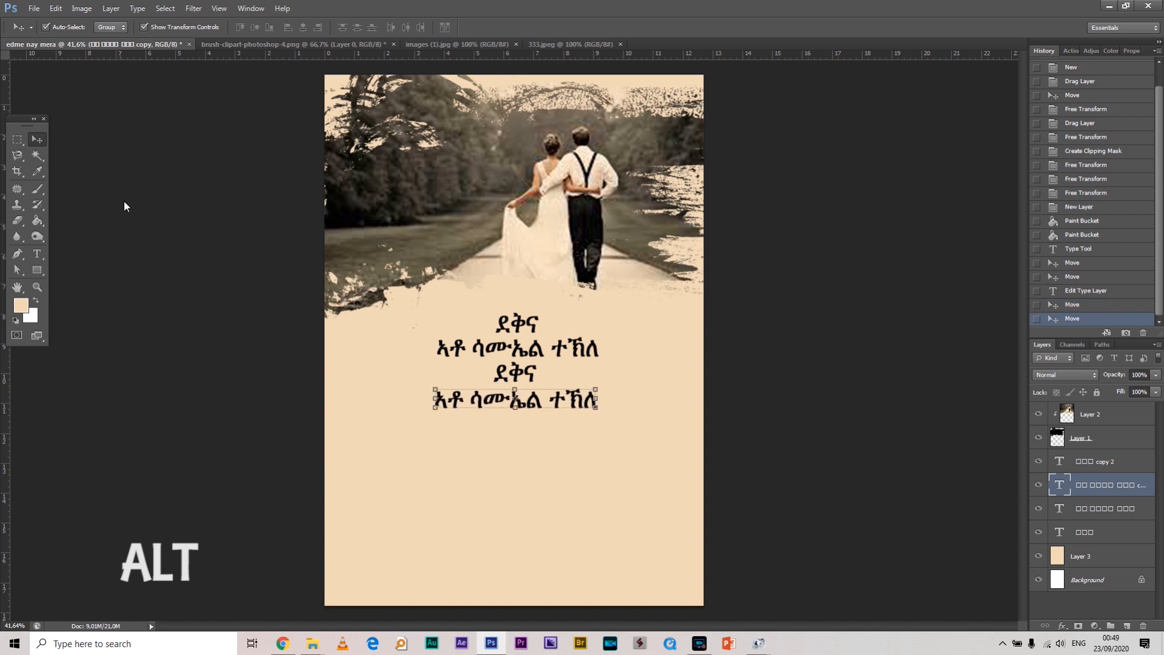
# Retype the fourth line as the bride's title and name
pyautogui.click(37, 254)
pyautogui.moveTo(590, 405); pyautogui.dragTo(366, 404)
pyautogui.write('ው')
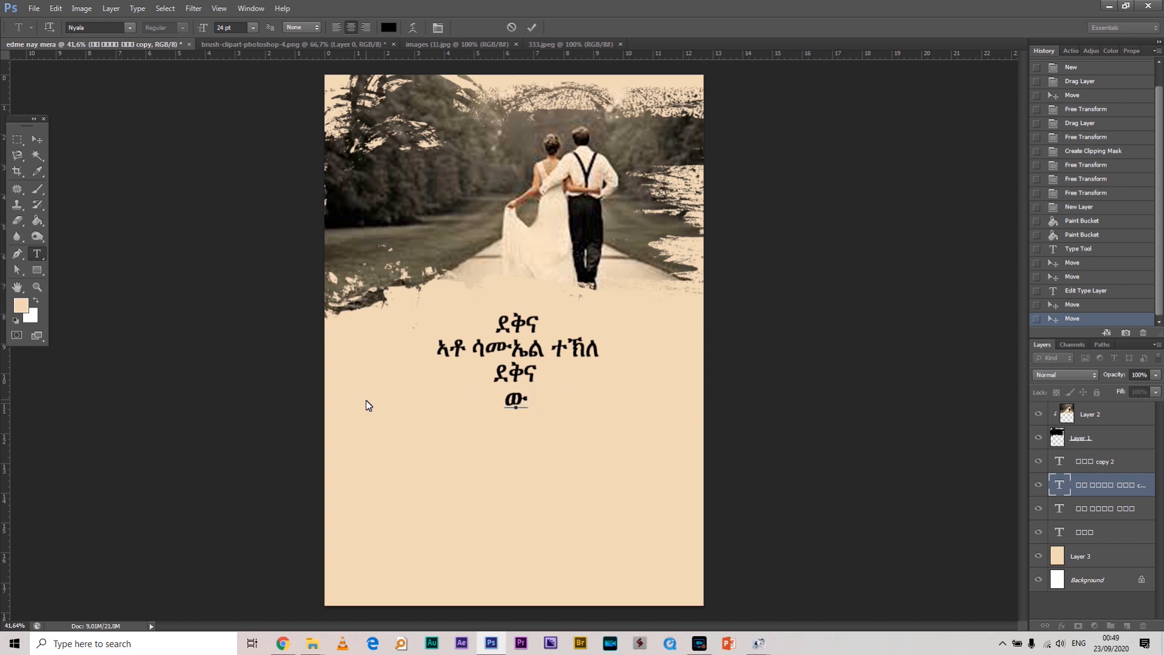
pyautogui.write('ወ/ት')
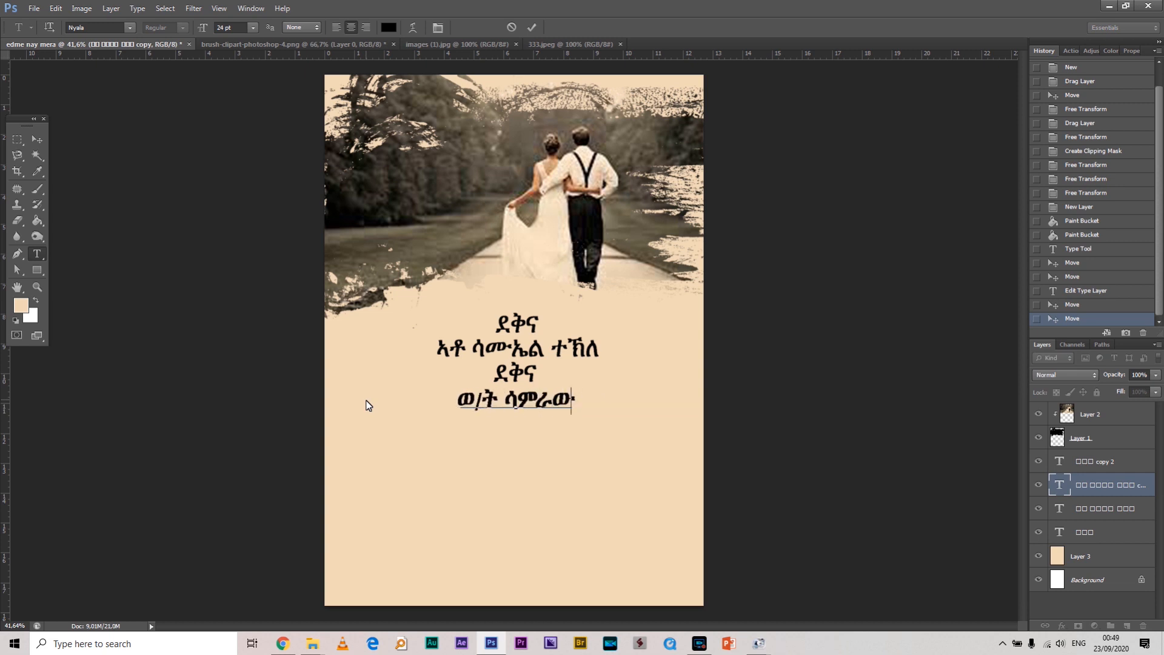
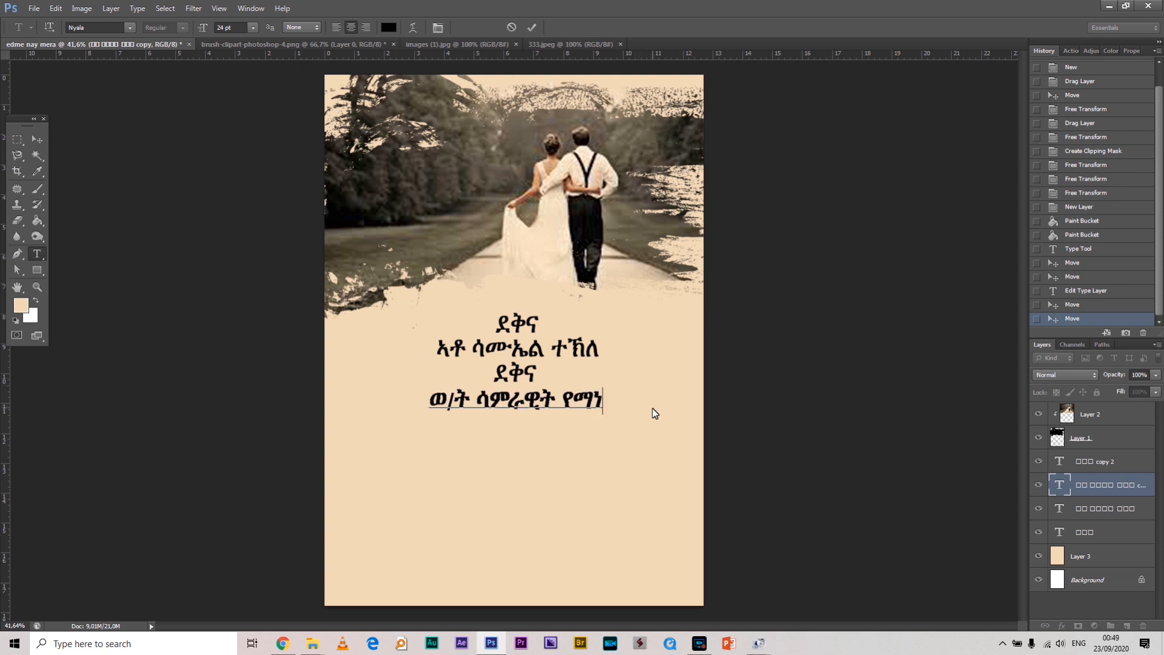
pyautogui.click(37, 255)
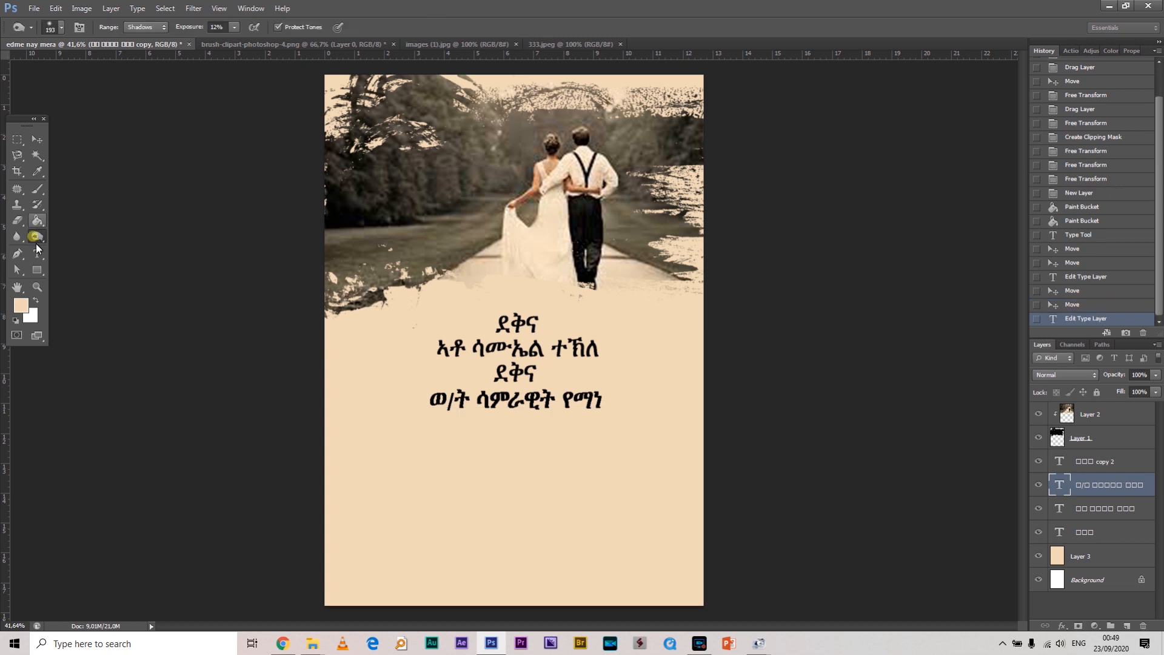
# Change the third line's word ደቅና to ምስ
pyautogui.doubleClick(533, 373)
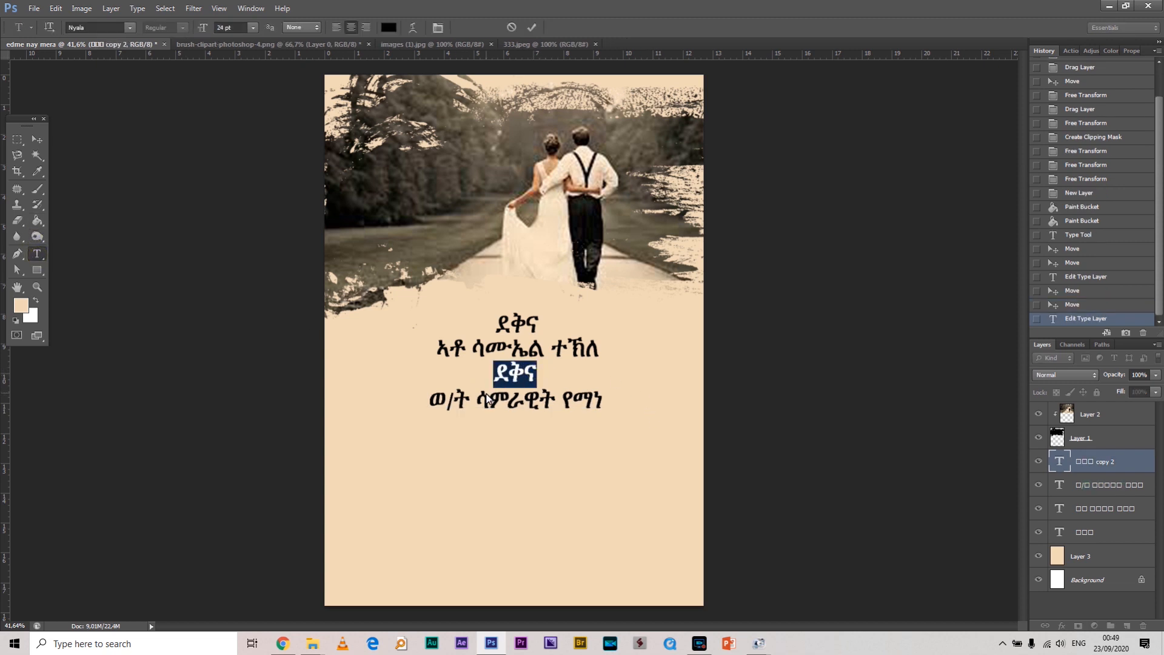
pyautogui.write('ምስ')
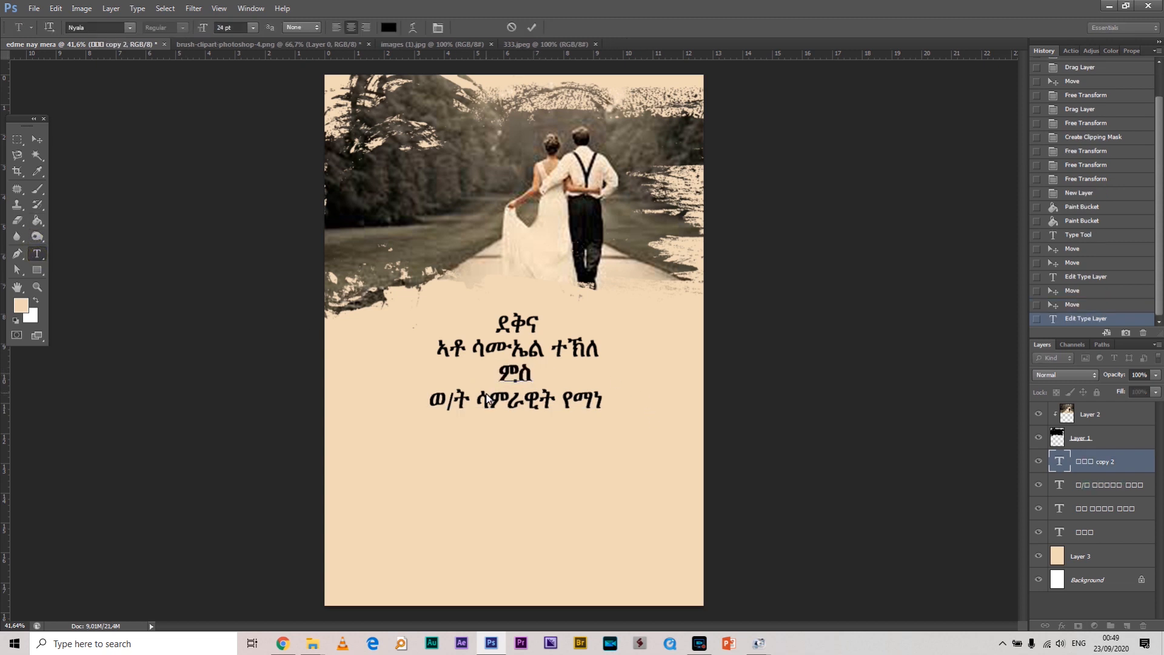
pyautogui.click(43, 141)
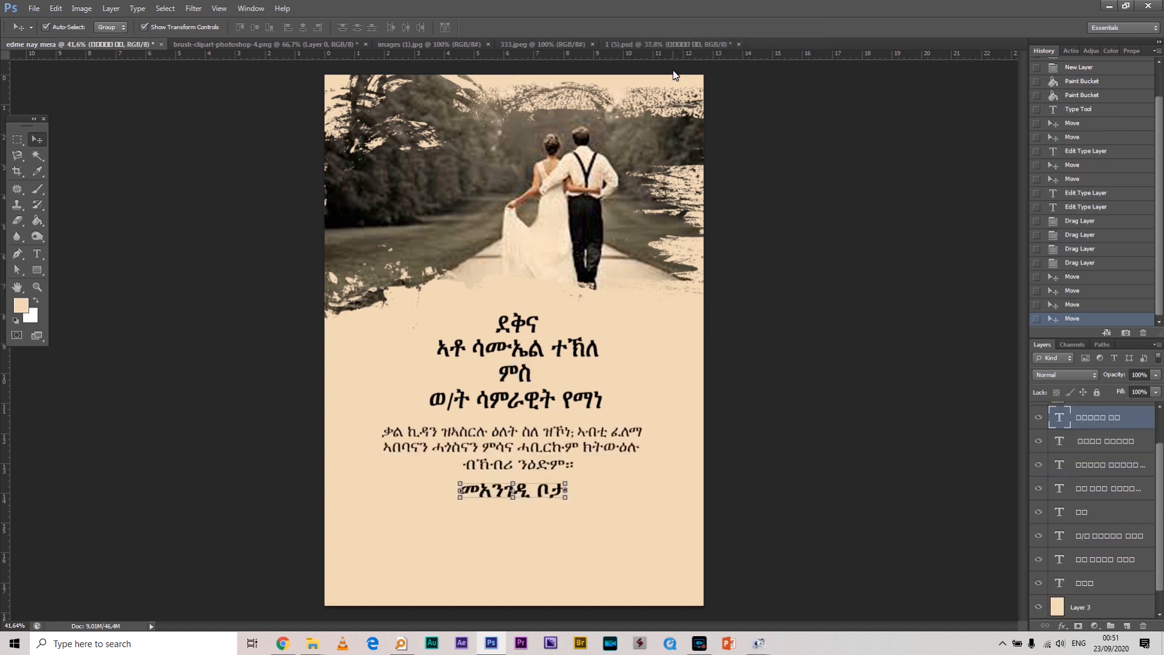
# Deselect the names text layer, scroll the poster, and pick the Type tool for the new lines
pyautogui.click(899, 340)
pyautogui.scroll(2, 559, 442)
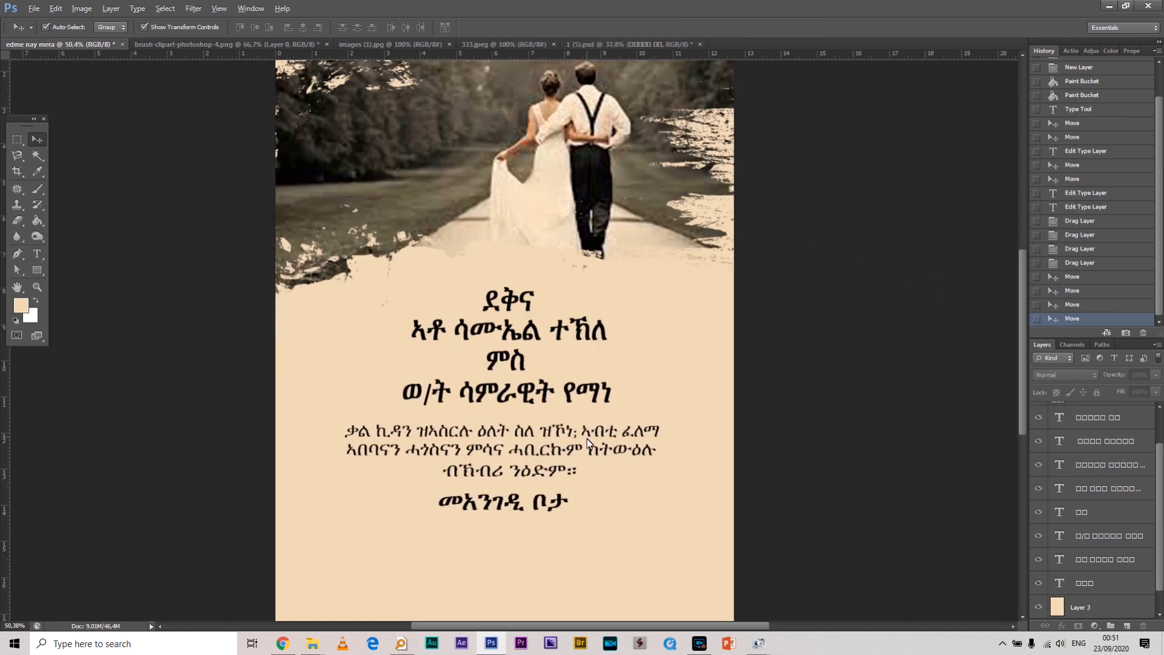
pyautogui.scroll(-2, 557, 433)
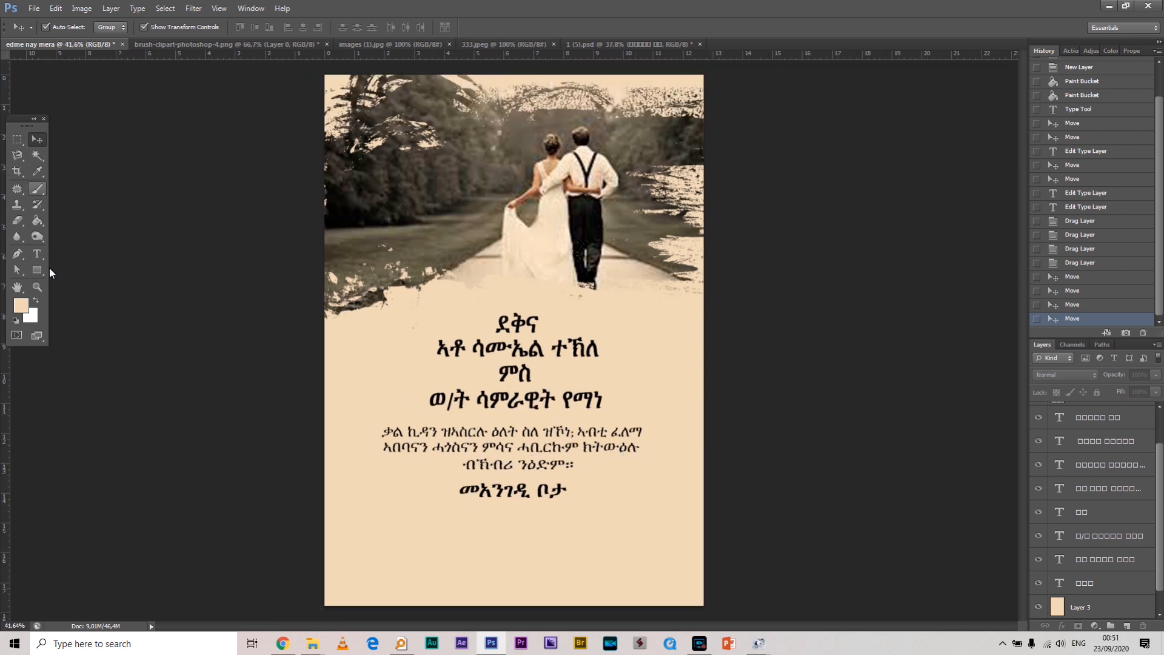
pyautogui.click(38, 255)
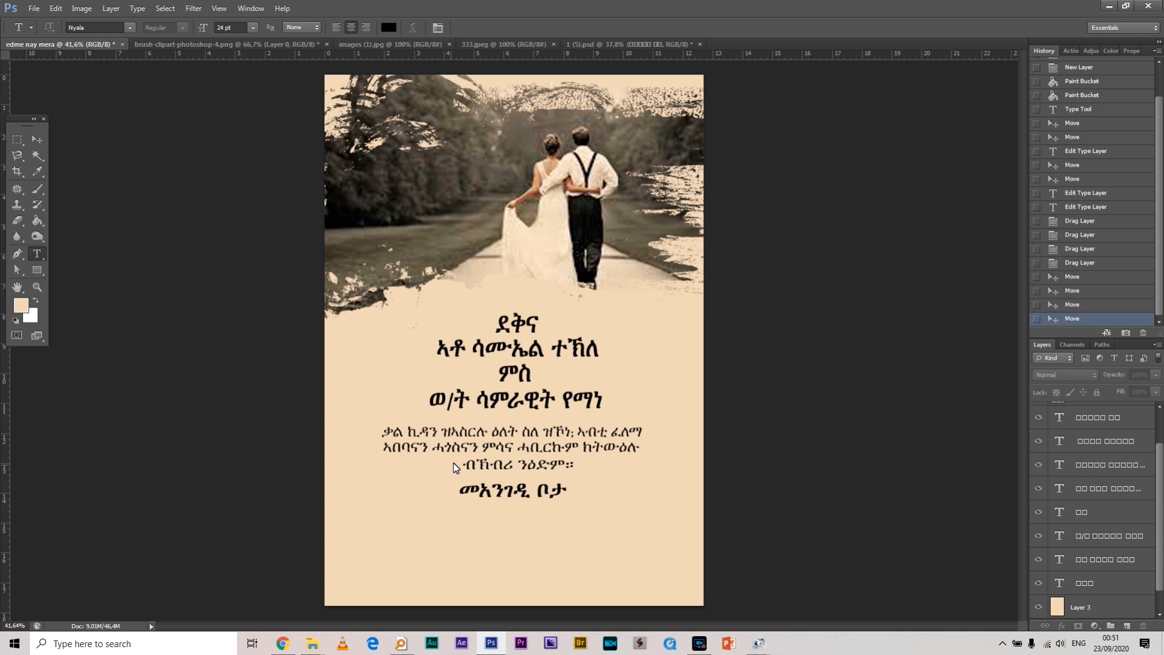
pyautogui.scroll(-1, 561, 355)
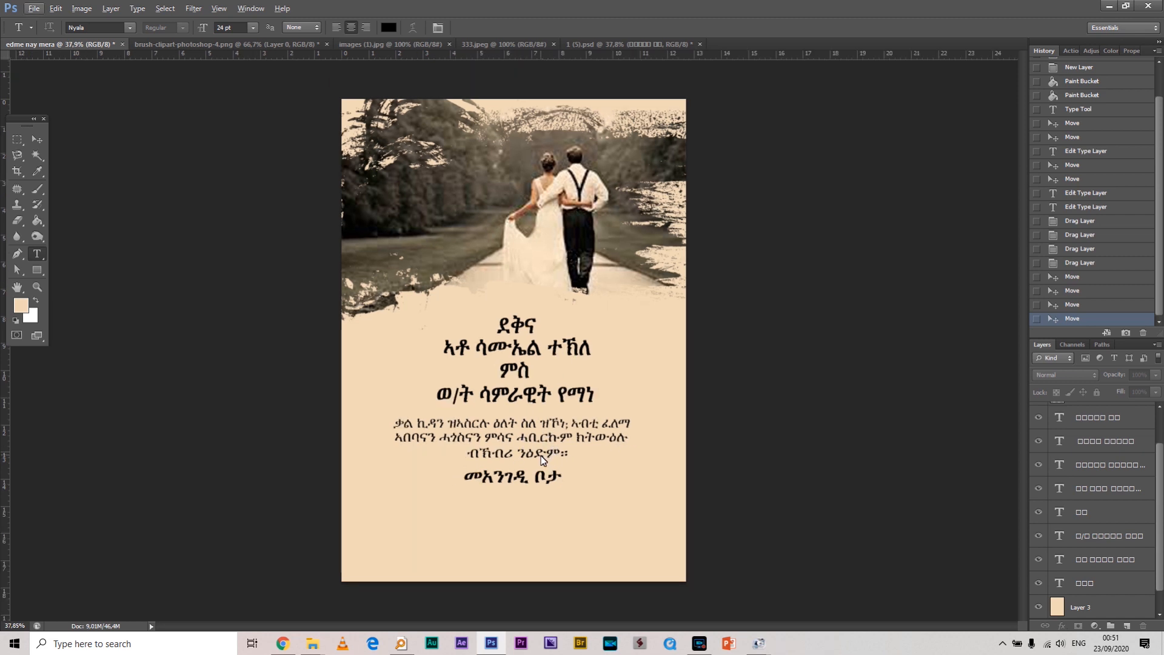
# Alt-drag a copy of the paragraph's last line below the መአንገዲ ቦታ heading
pyautogui.click(38, 141)
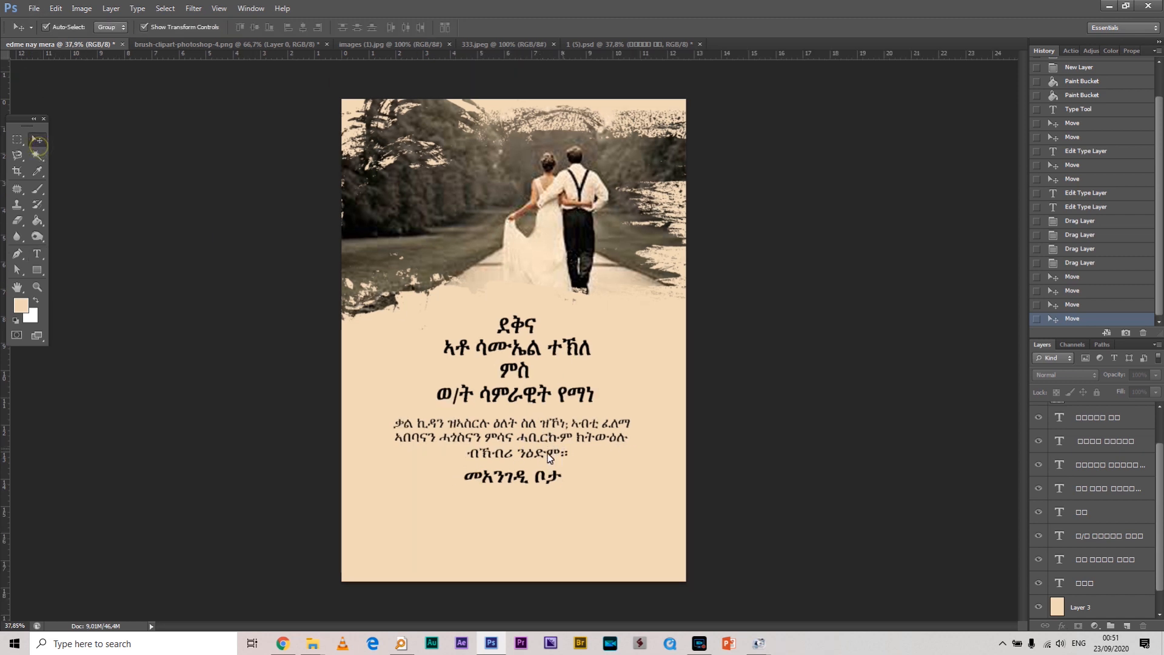
pyautogui.moveTo(535, 461); pyautogui.dragTo(527, 501)
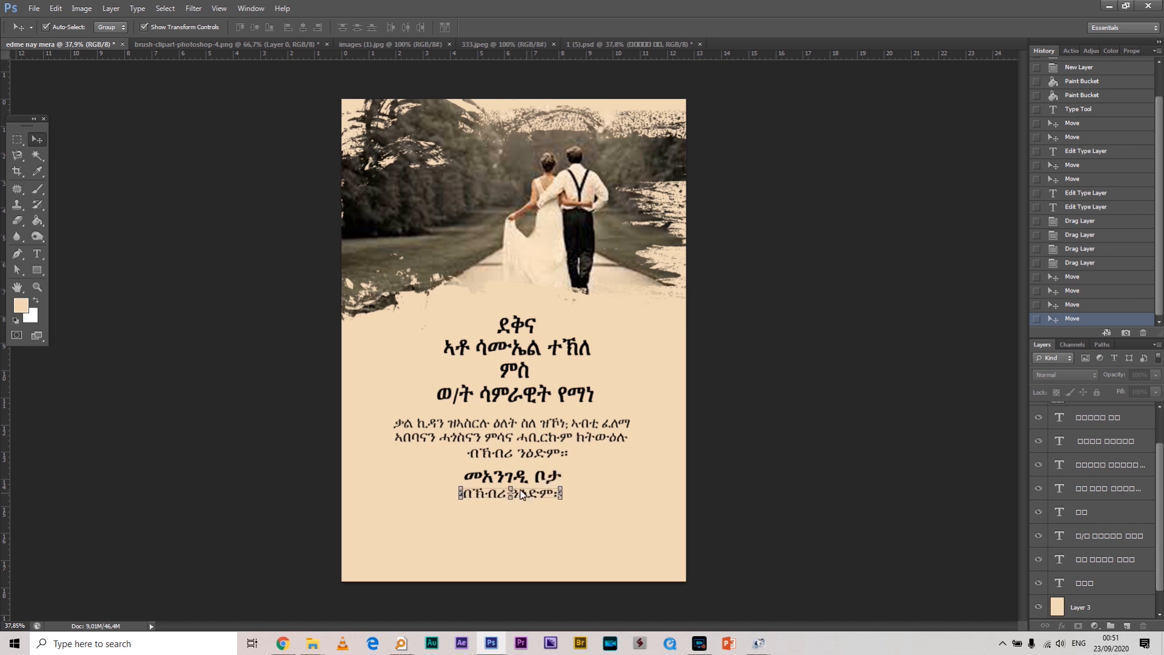
pyautogui.click(37, 253)
pyautogui.moveTo(561, 497); pyautogui.dragTo(542, 500)
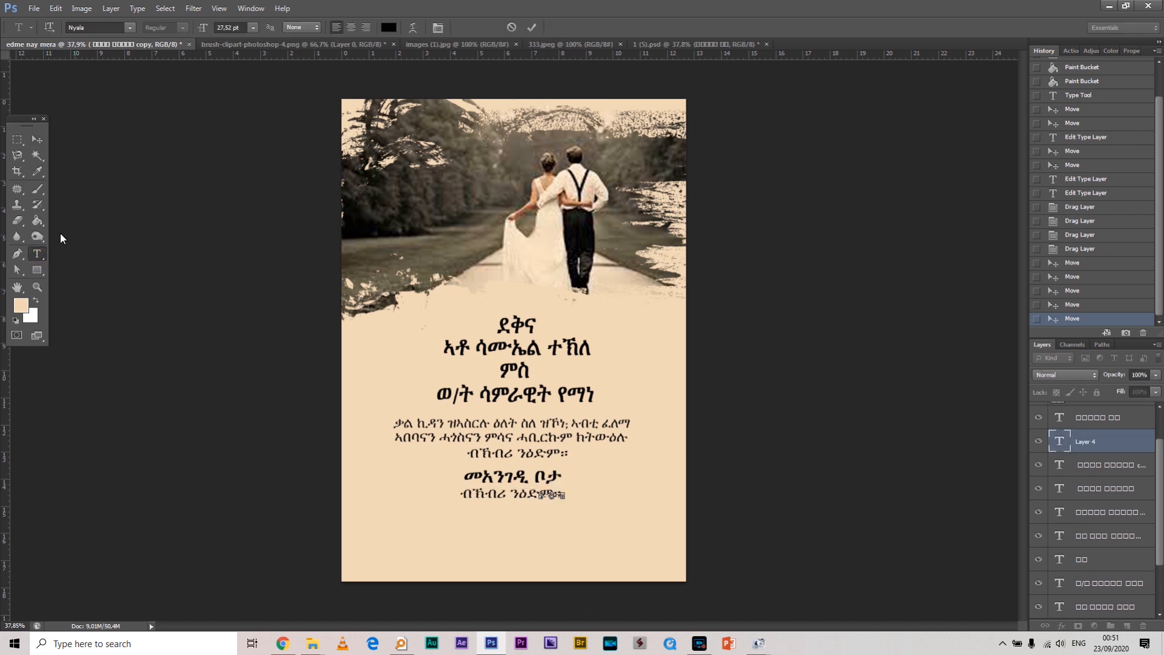
pyautogui.click(37, 253)
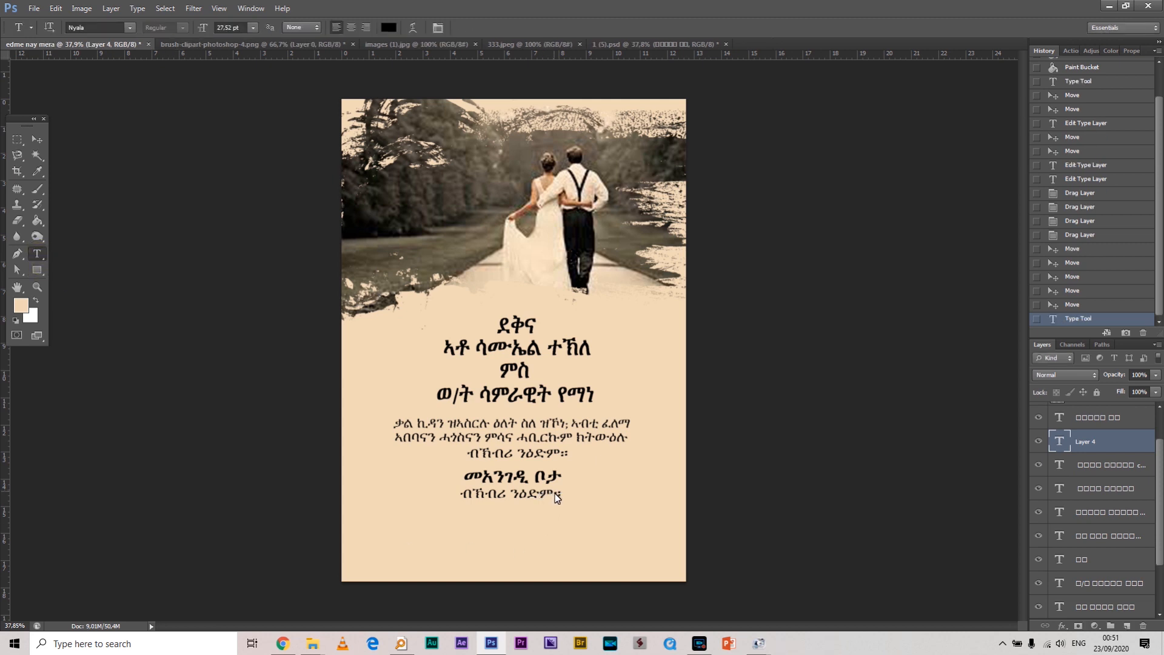
# Retype the copied line as አስመራ, centre it, nudge it lower, and commit
pyautogui.moveTo(554, 500); pyautogui.dragTo(432, 501)
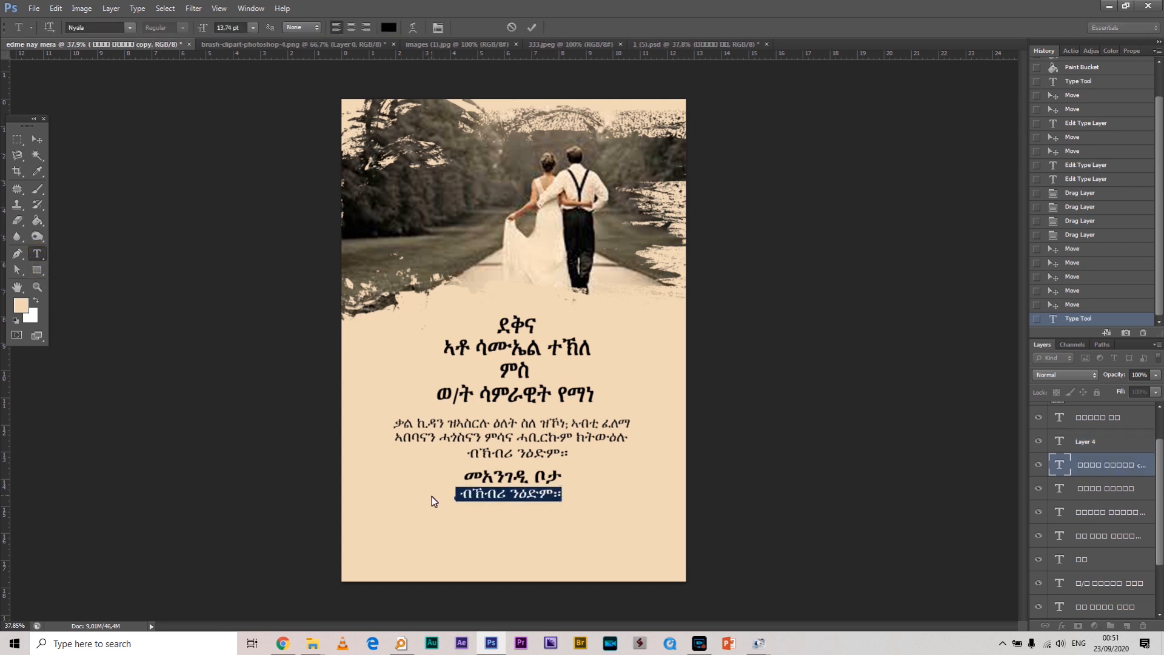
pyautogui.write('ዓ')
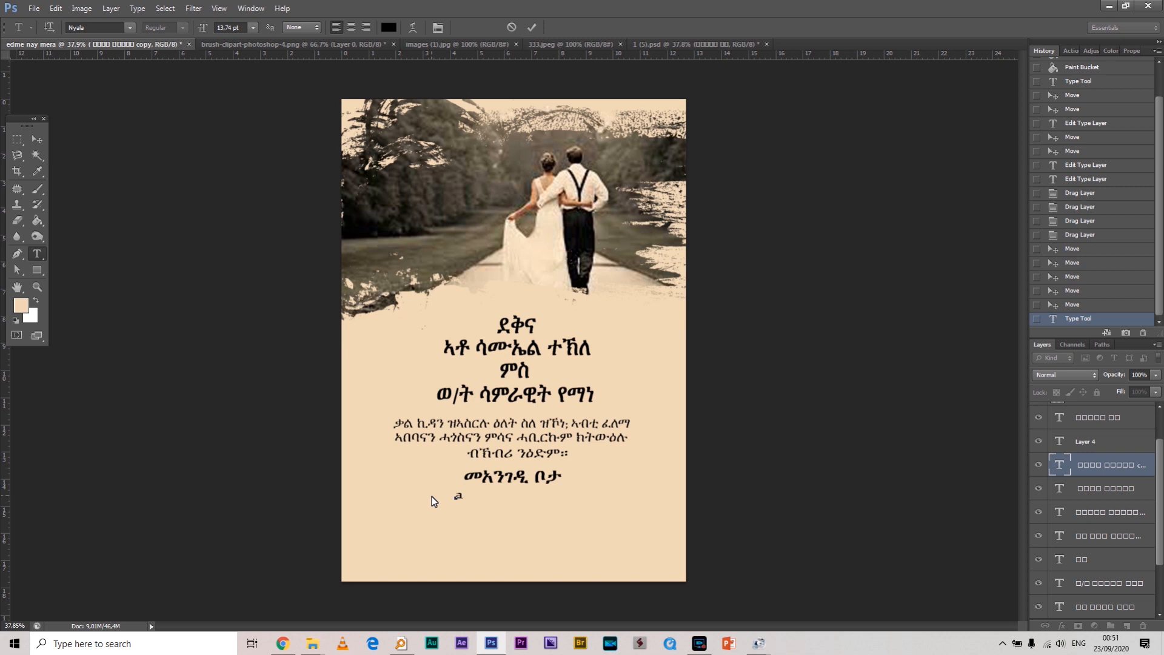
pyautogui.write('ኤ')
pyautogui.write('ሰ')
pyautogui.write('መራ')
pyautogui.hotkey('ctrl', 'shift', 'c')
pyautogui.moveTo(560, 512); pyautogui.dragTo(559, 513)
pyautogui.click(37, 141)
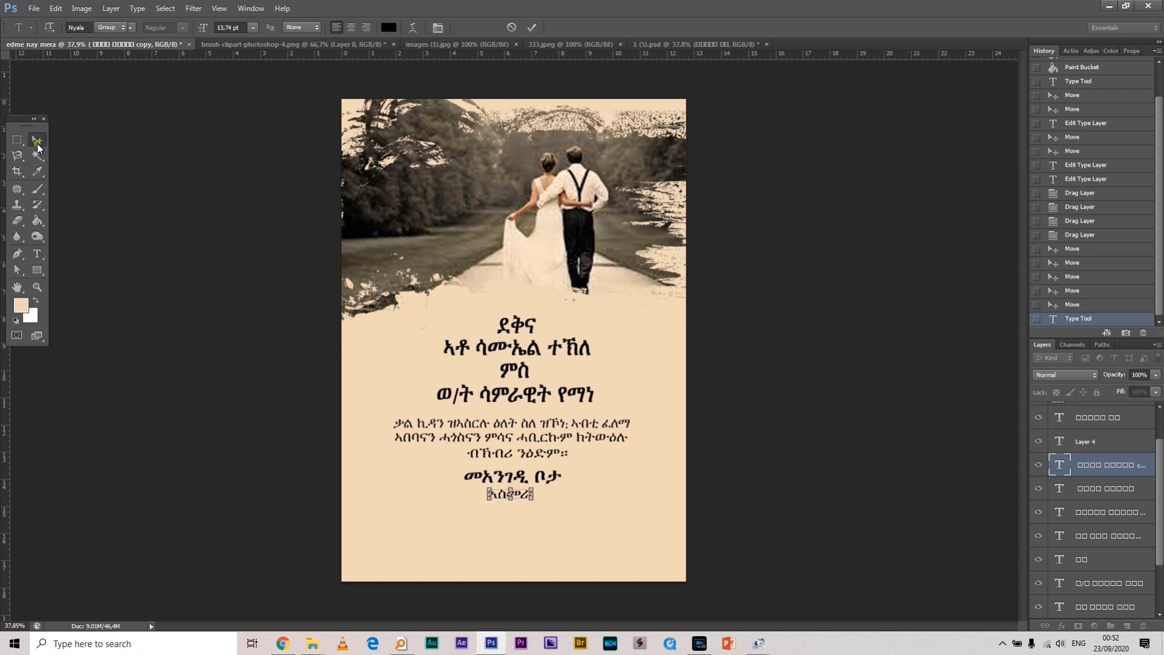
pyautogui.click(765, 316)
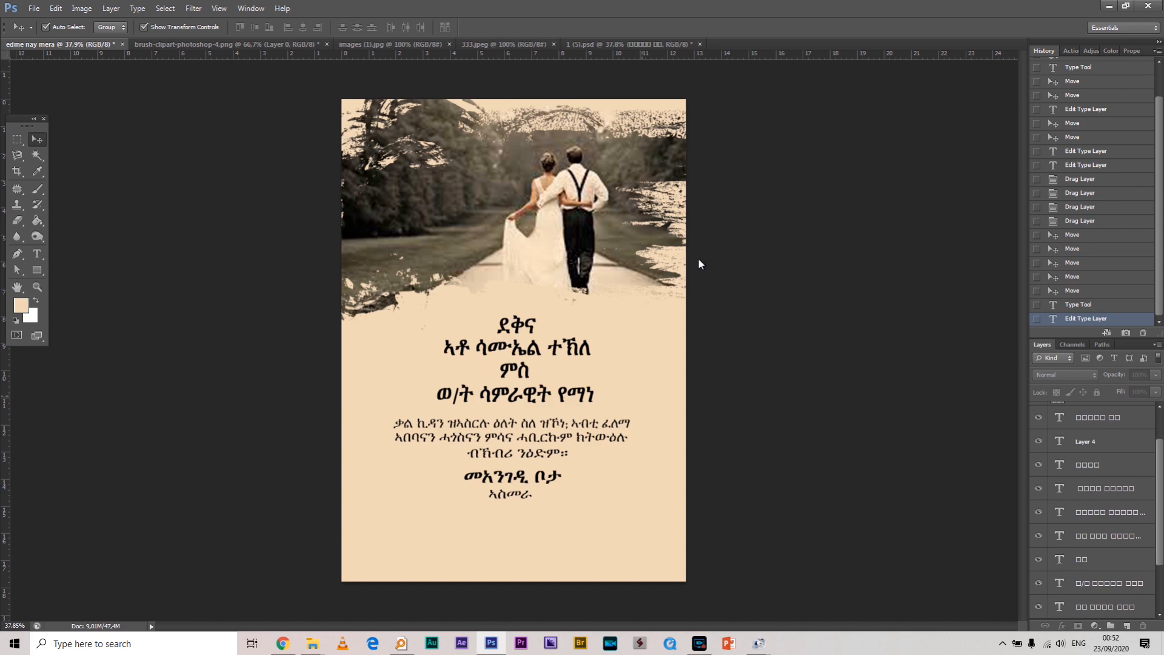
# Duplicate the groom's name line below ኣኽበርትኹም and replace its honorific and first name with አቶ
pyautogui.moveTo(615, 522); pyautogui.dragTo(629, 384)
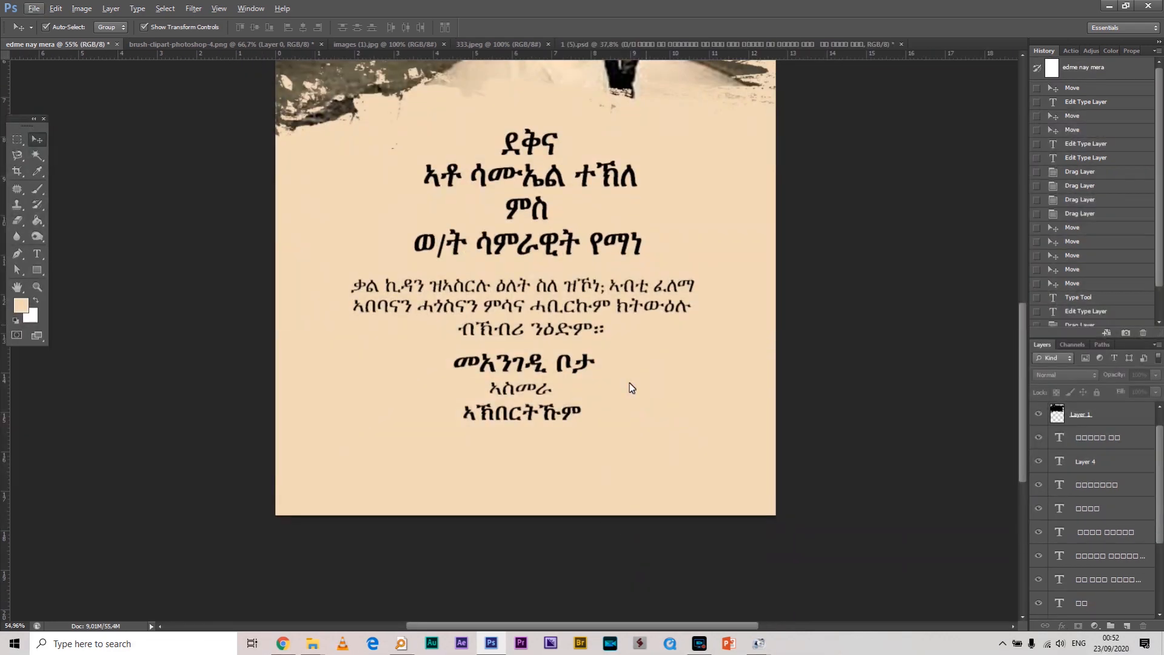
pyautogui.click(554, 175)
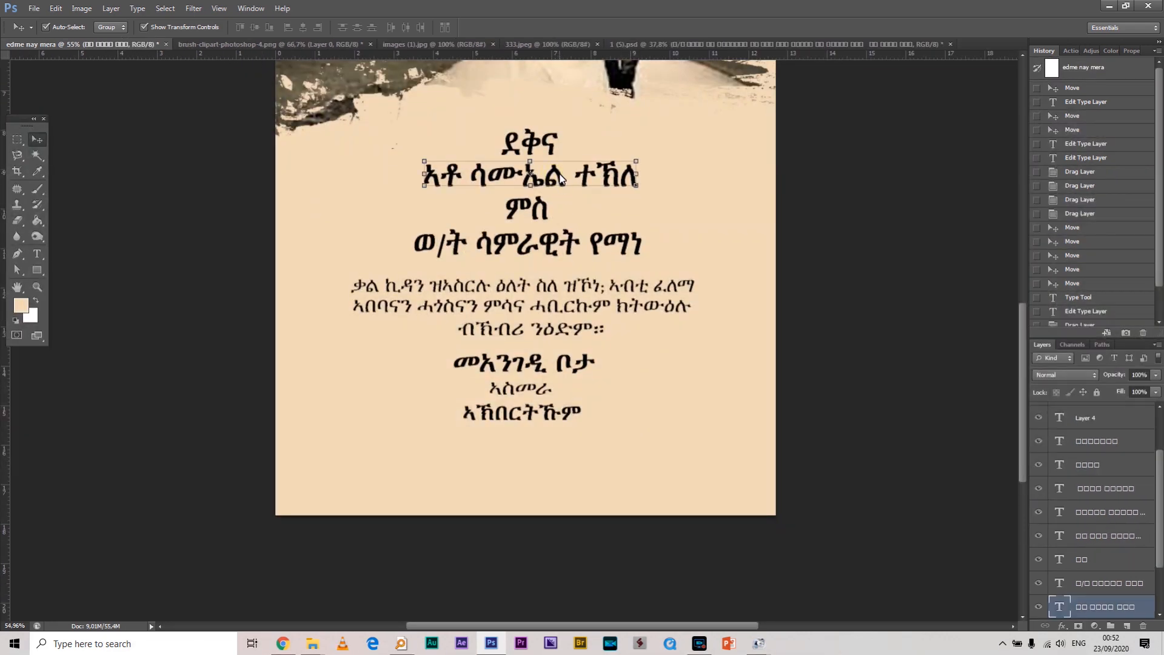
pyautogui.moveTo(560, 178); pyautogui.dragTo(550, 444)
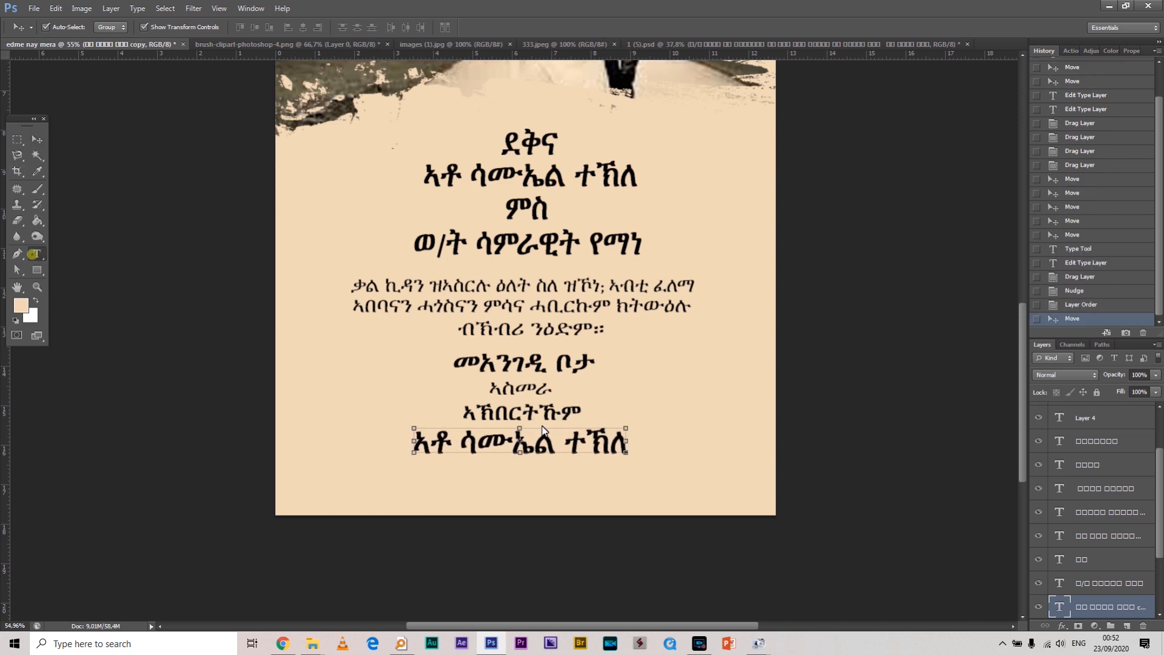
pyautogui.moveTo(566, 447); pyautogui.dragTo(350, 449)
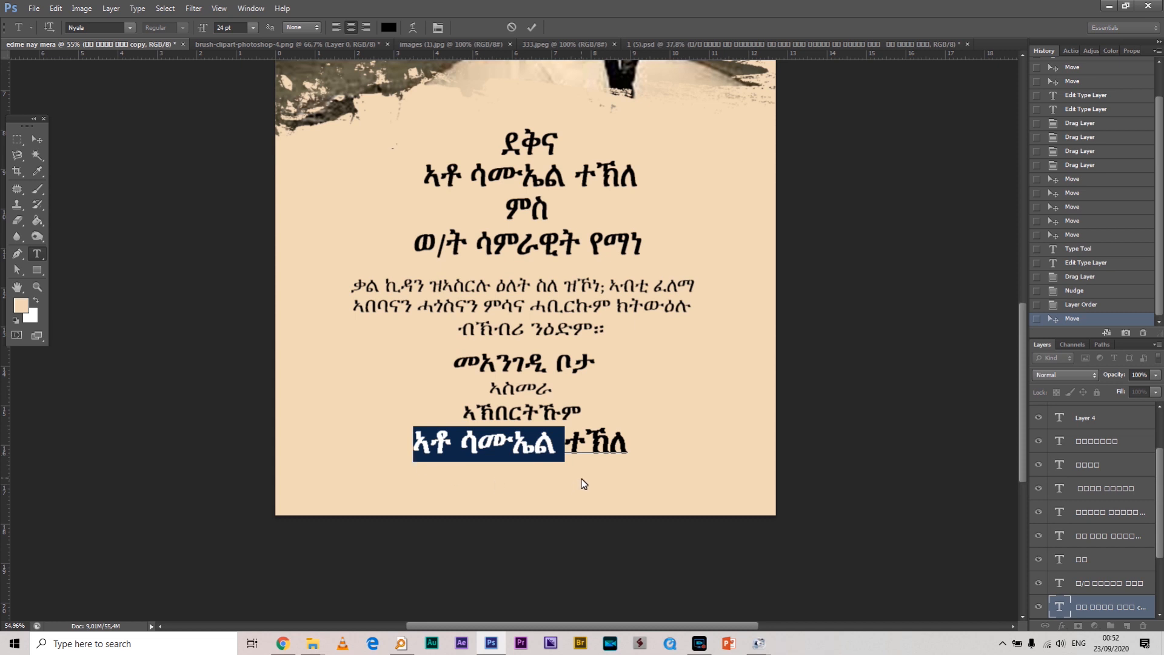
pyautogui.write('አቶ')
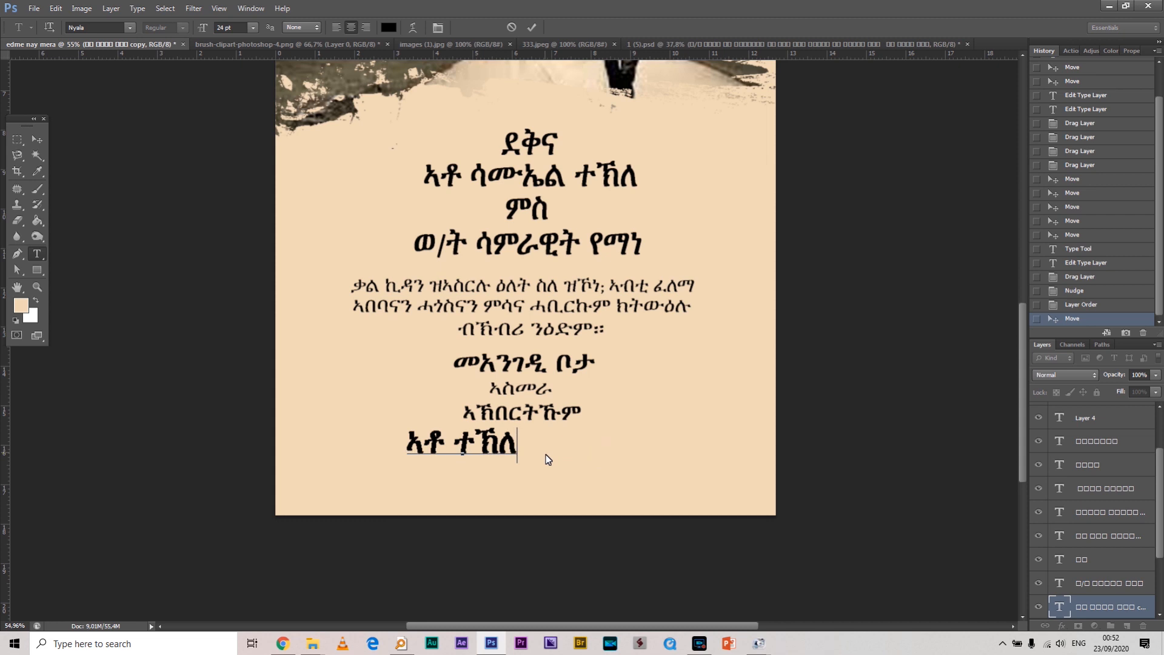
pyautogui.click(37, 255)
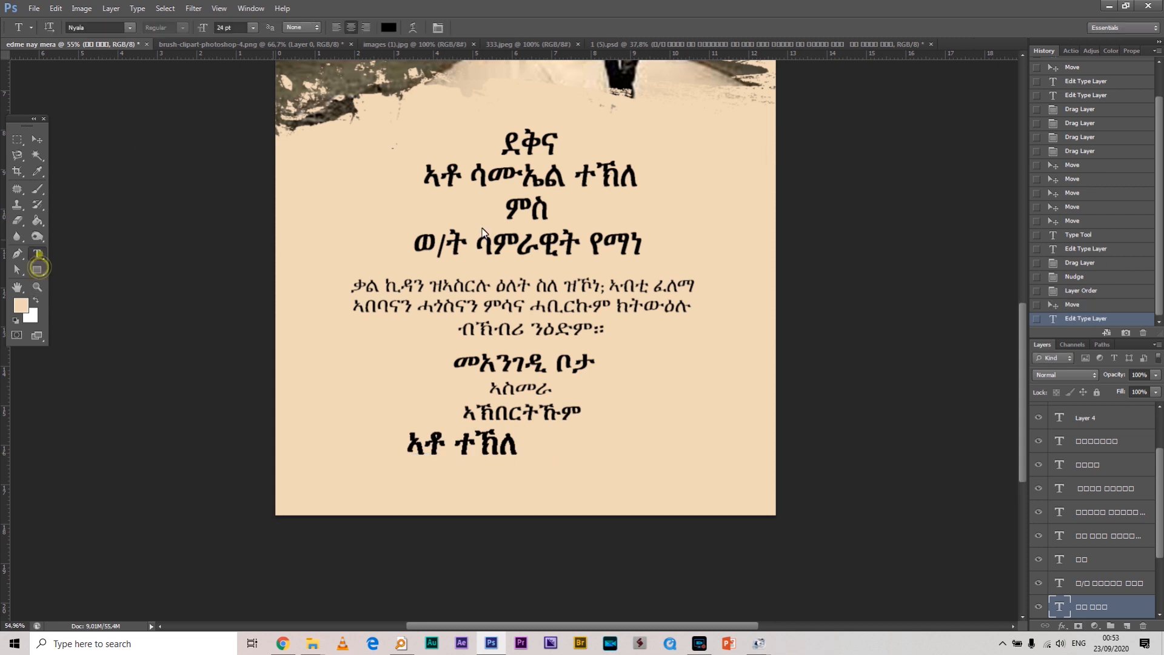
# Append the bride's surname with the honorific አቶ to form the hosts' names line
pyautogui.moveTo(641, 241); pyautogui.dragTo(590, 244)
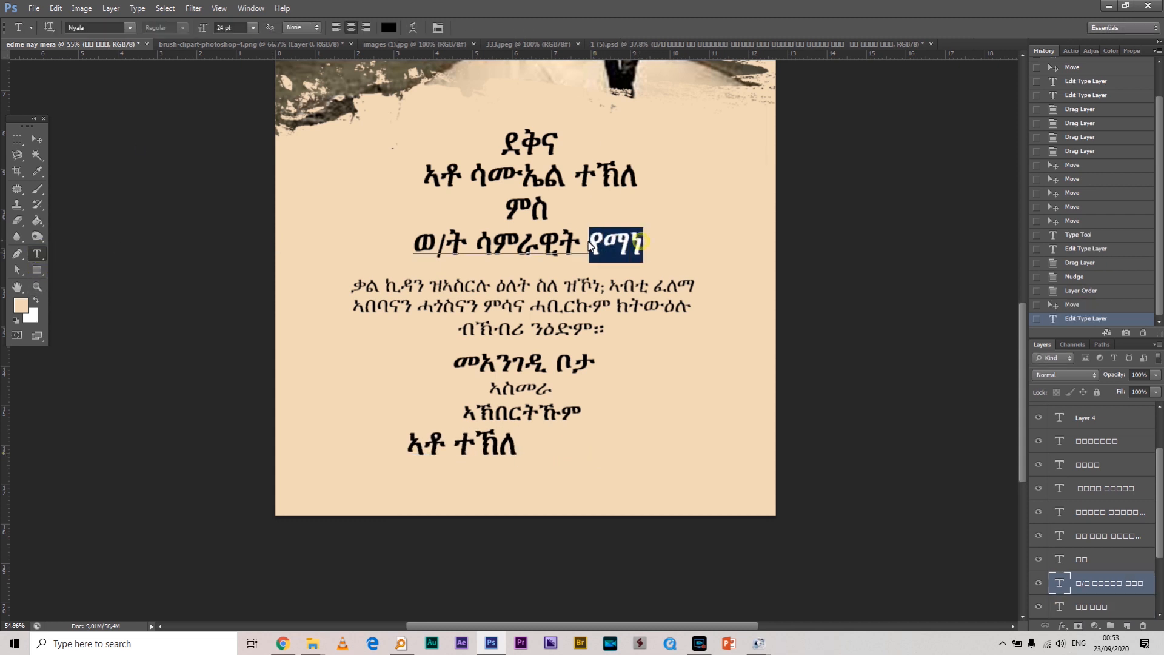
pyautogui.hotkey('ctrl', 'c')
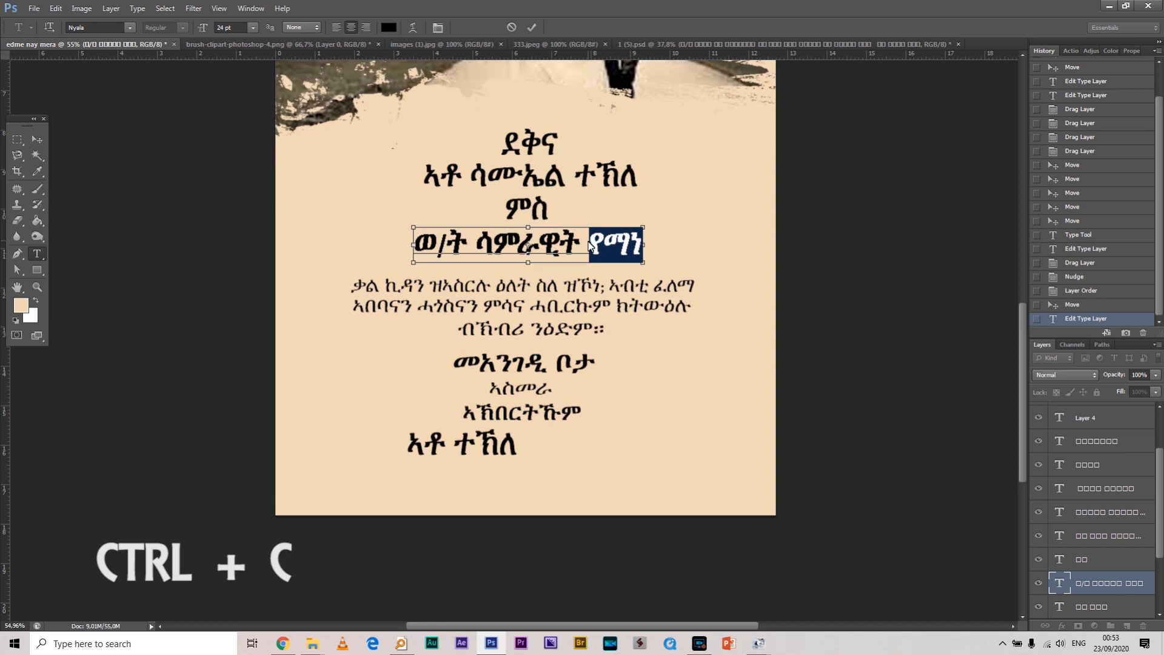
pyautogui.click(42, 268)
pyautogui.click(37, 254)
pyautogui.click(512, 450)
pyautogui.hotkey('ctrl', 'v')
pyautogui.click(499, 446)
pyautogui.write('አቶ')
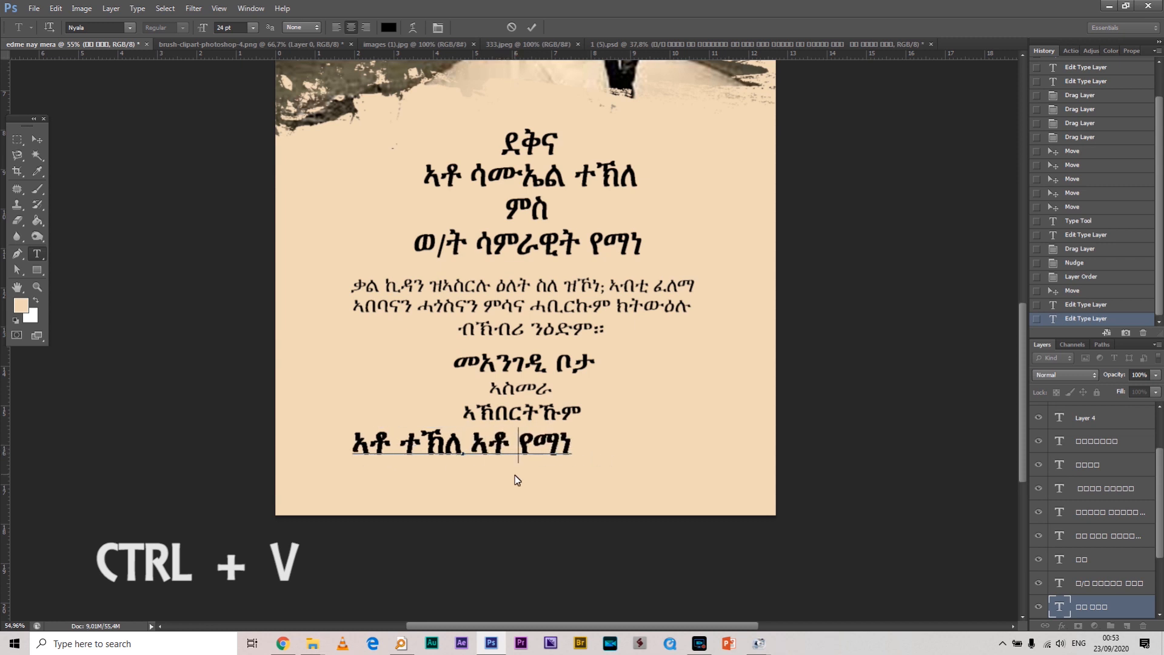
pyautogui.click(609, 483)
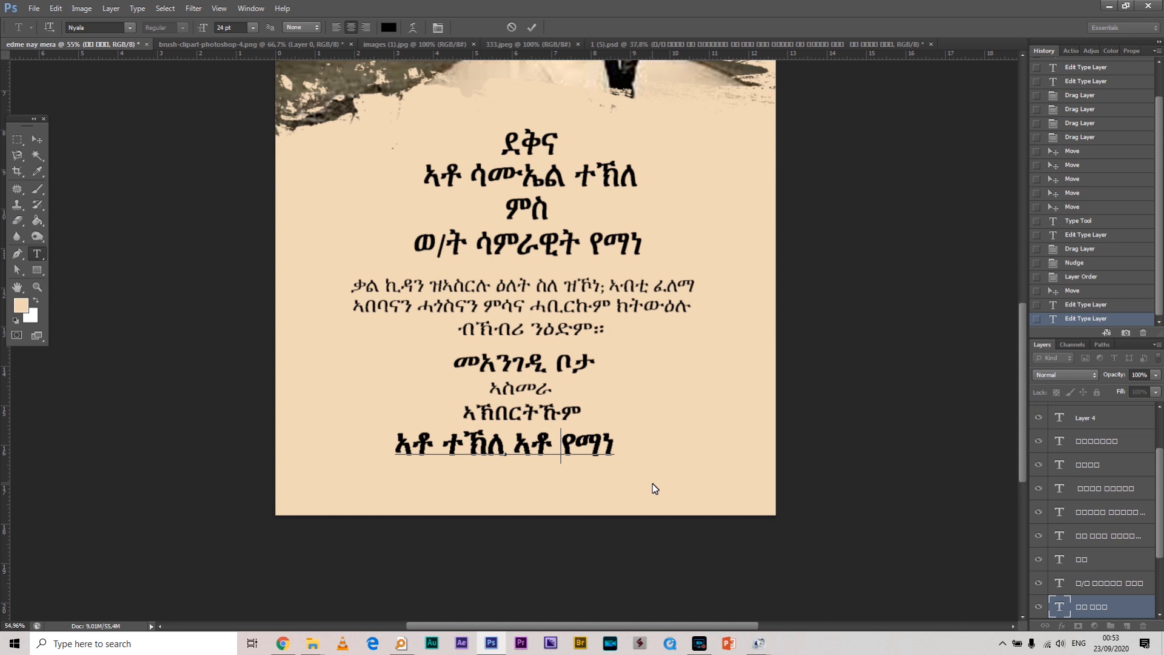
pyautogui.click(508, 447)
pyautogui.click(37, 140)
# Duplicate the ብኽብረ ንዕድም። line below the names and retype it as centred ምስ ምሉኣት ስድራቤት።
pyautogui.moveTo(579, 335); pyautogui.dragTo(574, 479)
pyautogui.click(37, 253)
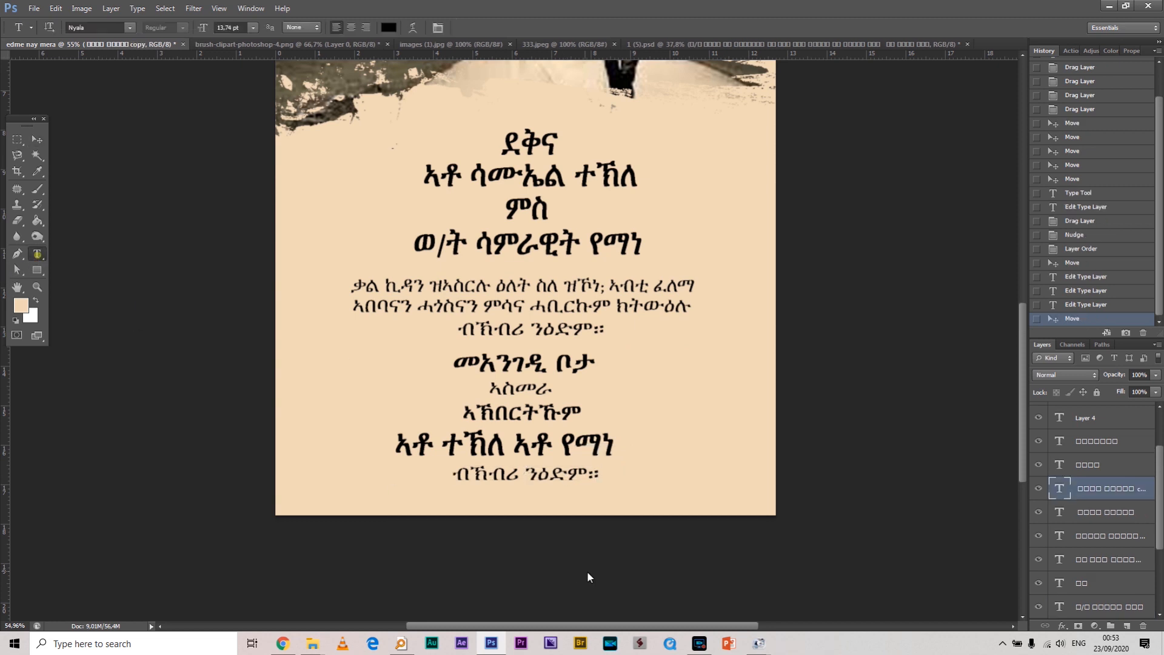
pyautogui.click(550, 476)
pyautogui.hotkey('ctrl', 'a')
pyautogui.write('ምስ ም')
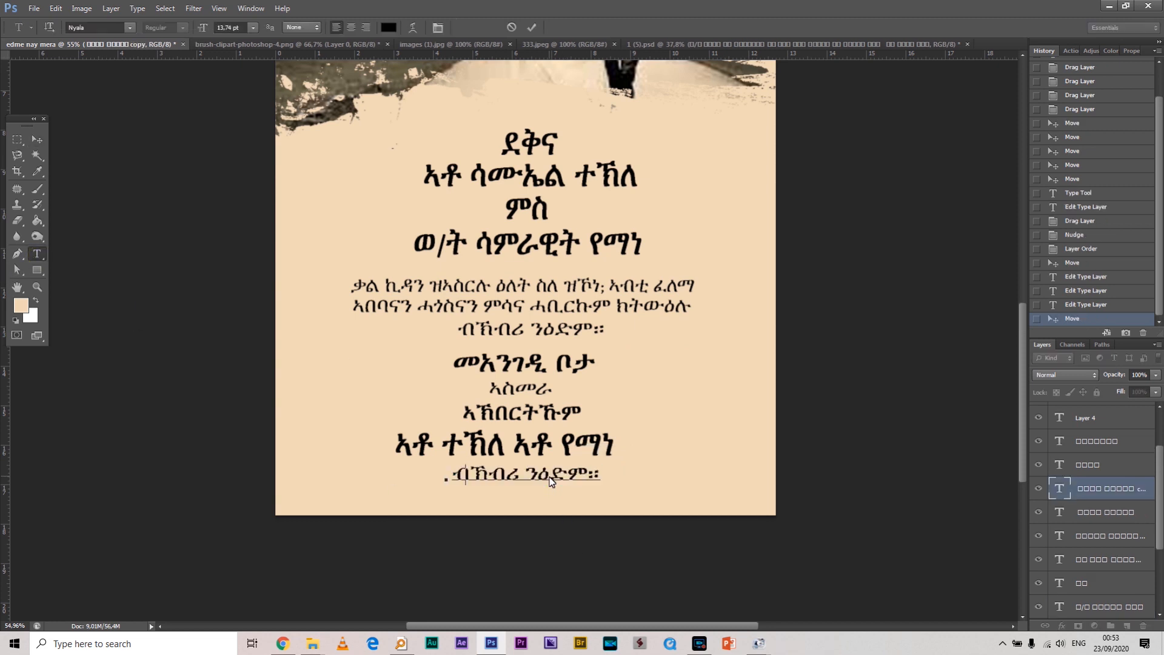
pyautogui.write('ሉኣ')
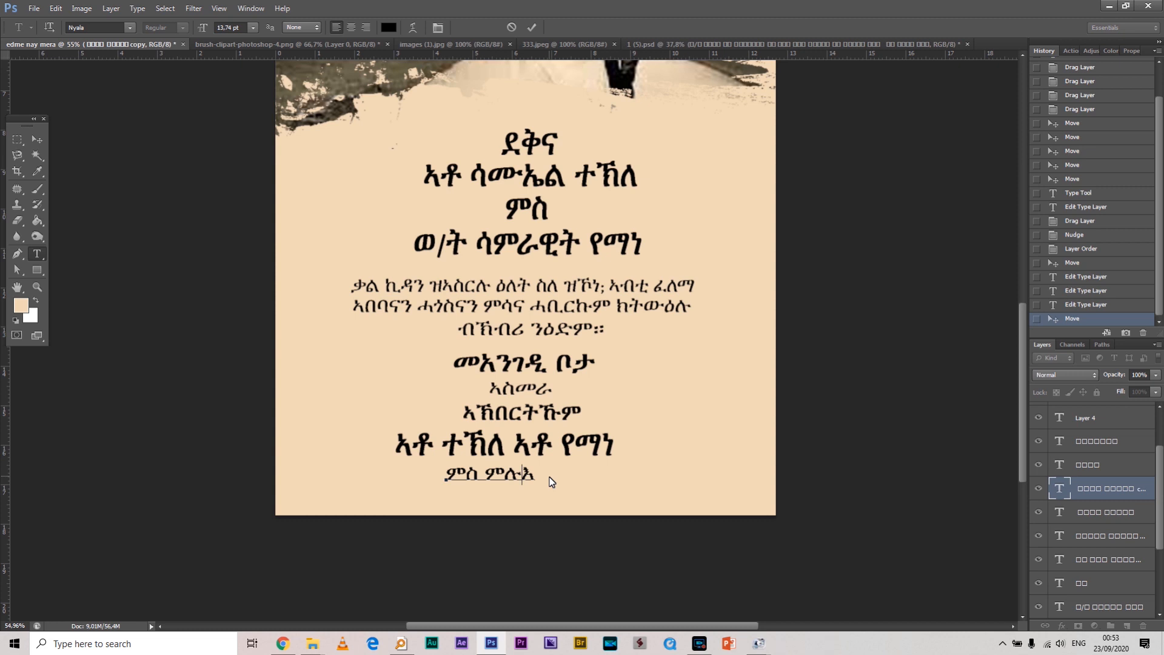
pyautogui.write('ት ስድራቤት')
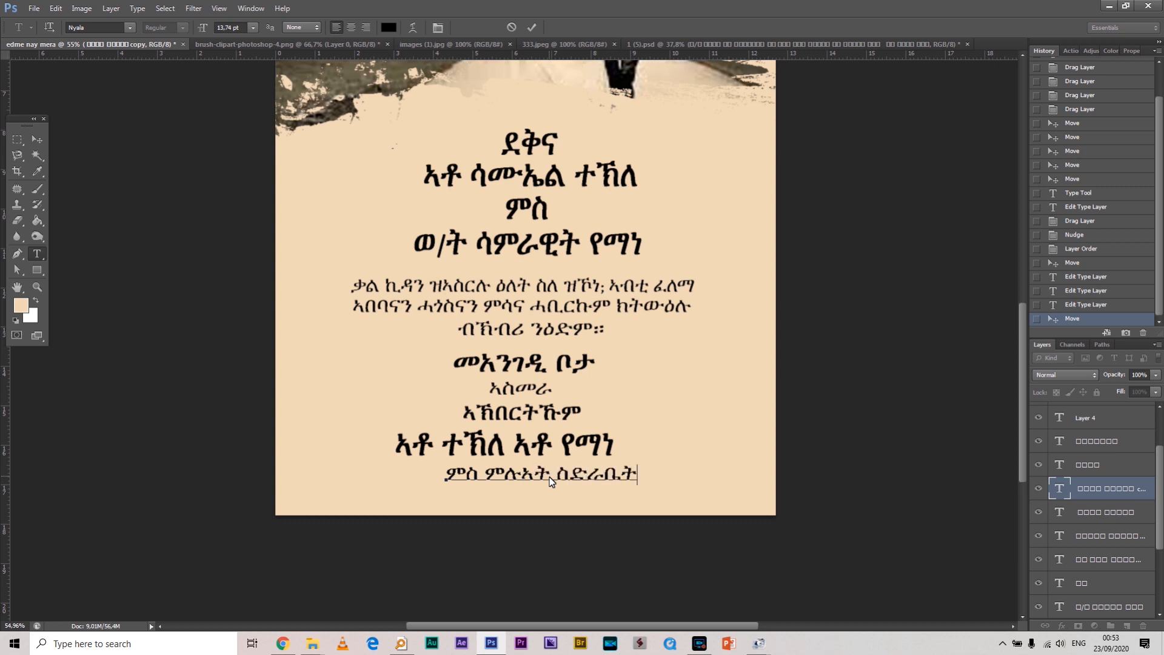
pyautogui.write('።')
pyautogui.moveTo(583, 526); pyautogui.dragTo(558, 518)
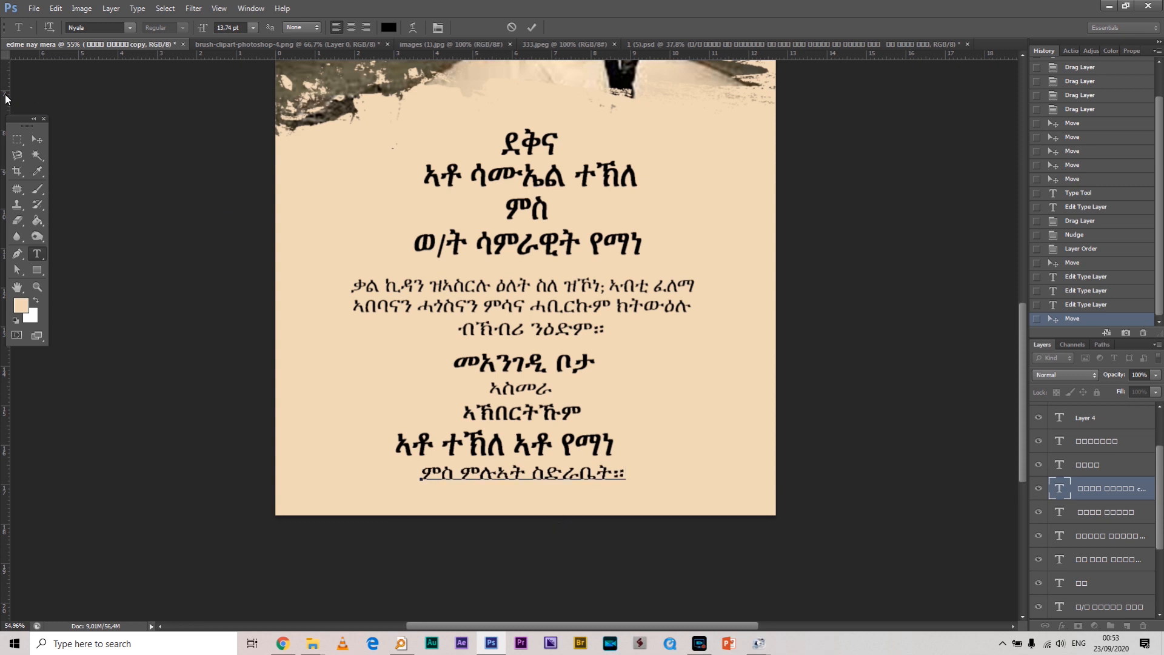
pyautogui.click(37, 139)
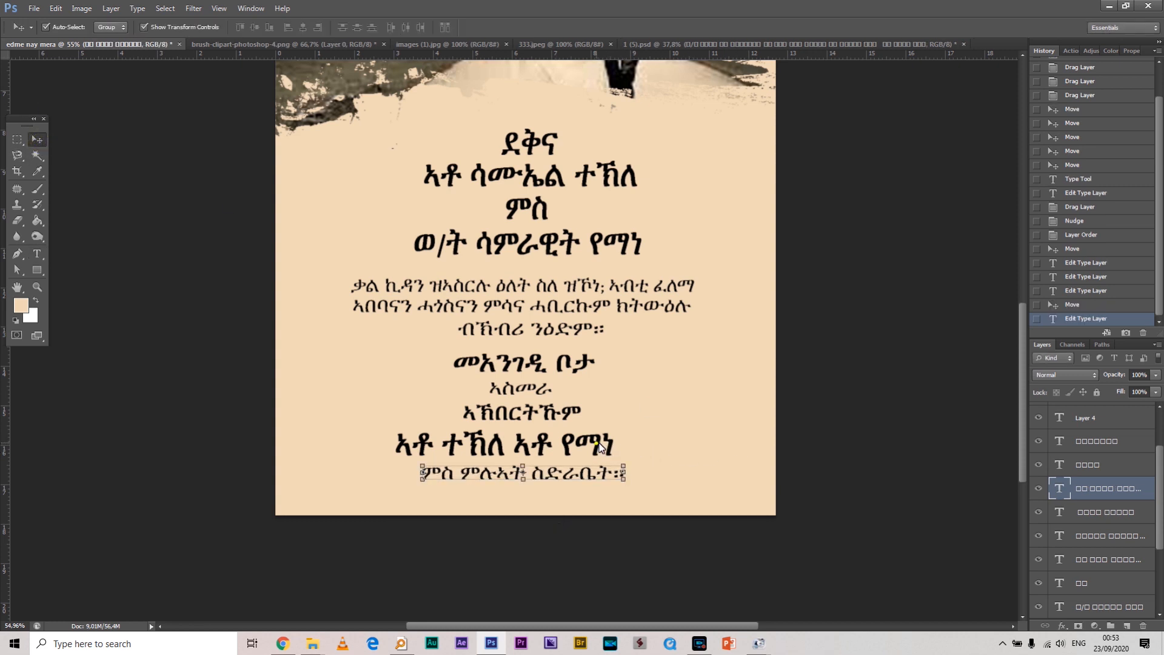
# Shift the hosts' names line slightly right and scale it down to about 69%
pyautogui.moveTo(599, 447); pyautogui.dragTo(611, 446)
pyautogui.click(626, 429)
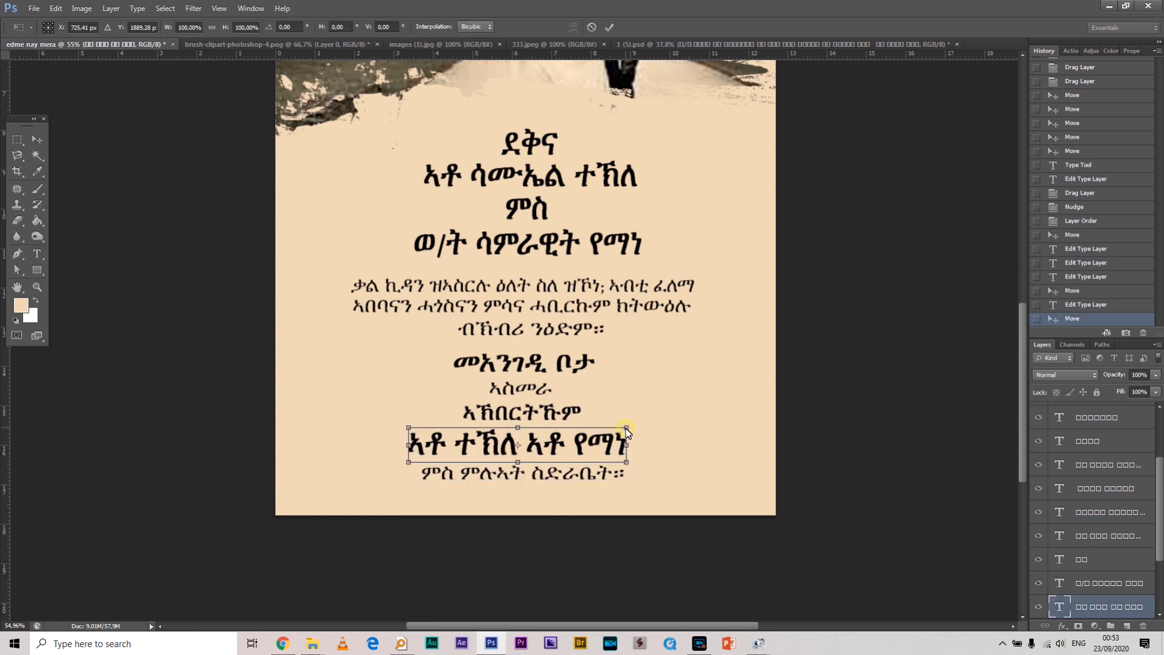
pyautogui.moveTo(625, 428); pyautogui.dragTo(554, 422)
pyautogui.press('Return')
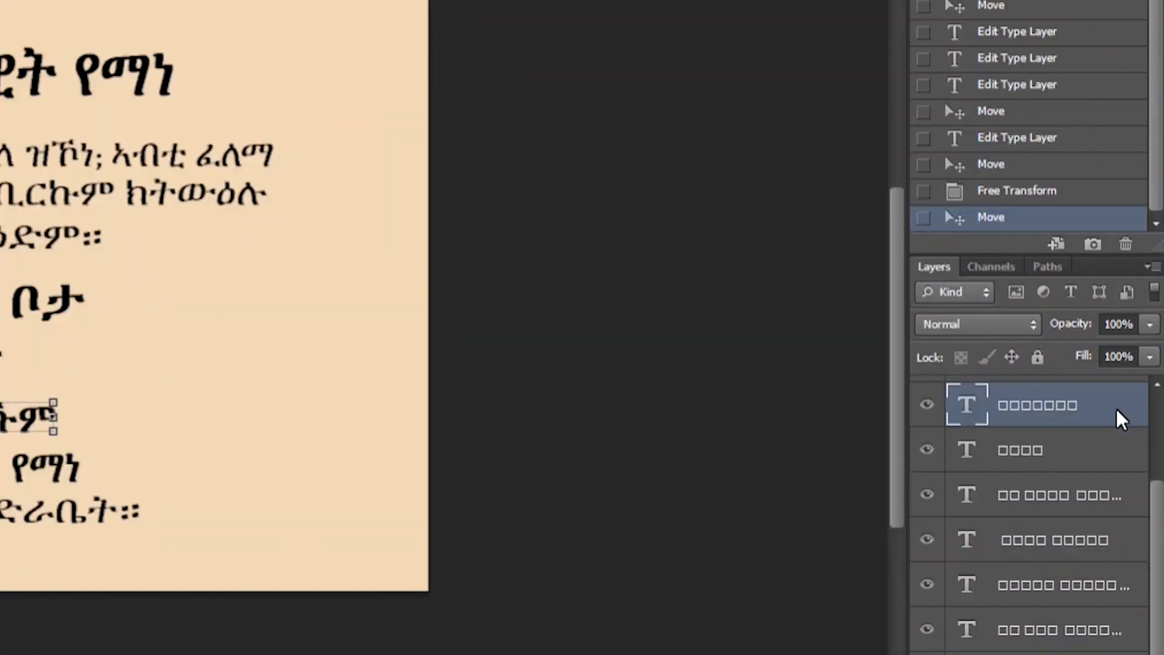
# Enable Color Overlay on the ኣኽበርትኹም layer and start choosing its colour
pyautogui.doubleClick(1139, 419)
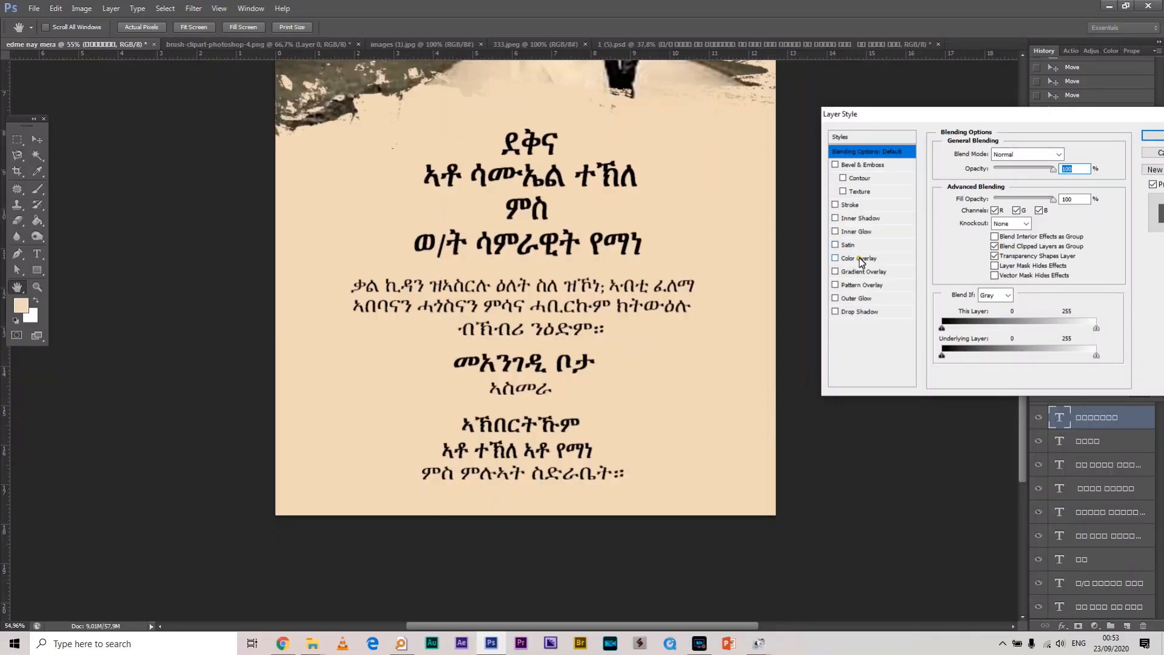
pyautogui.click(856, 259)
pyautogui.click(1075, 156)
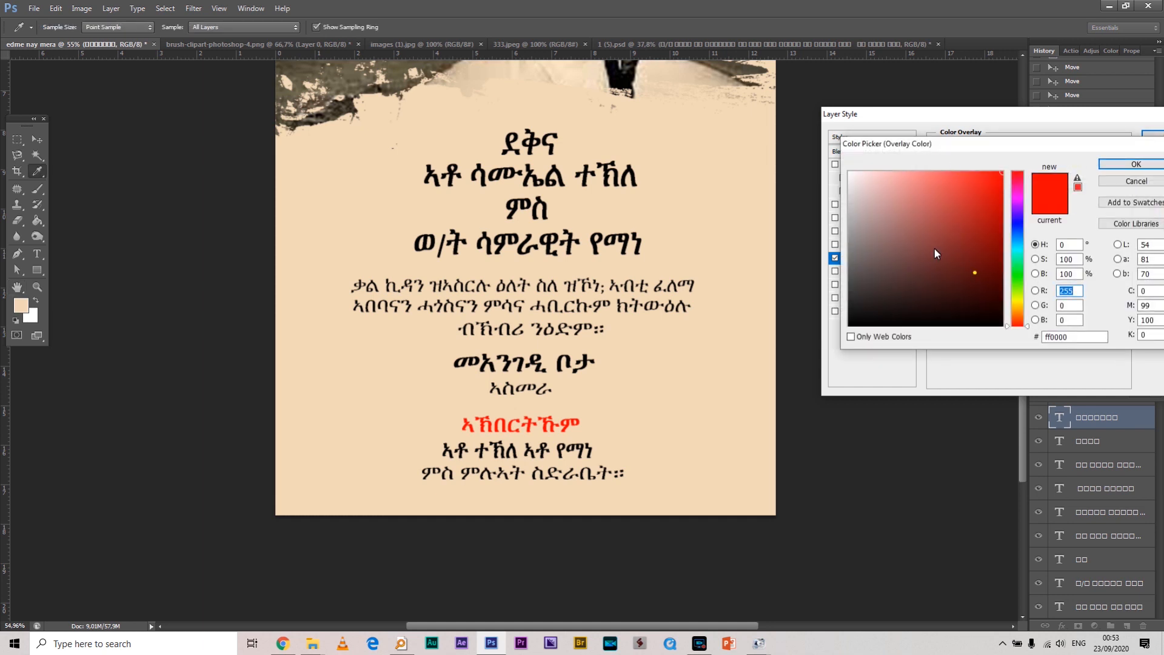
pyautogui.moveTo(966, 267); pyautogui.dragTo(850, 173)
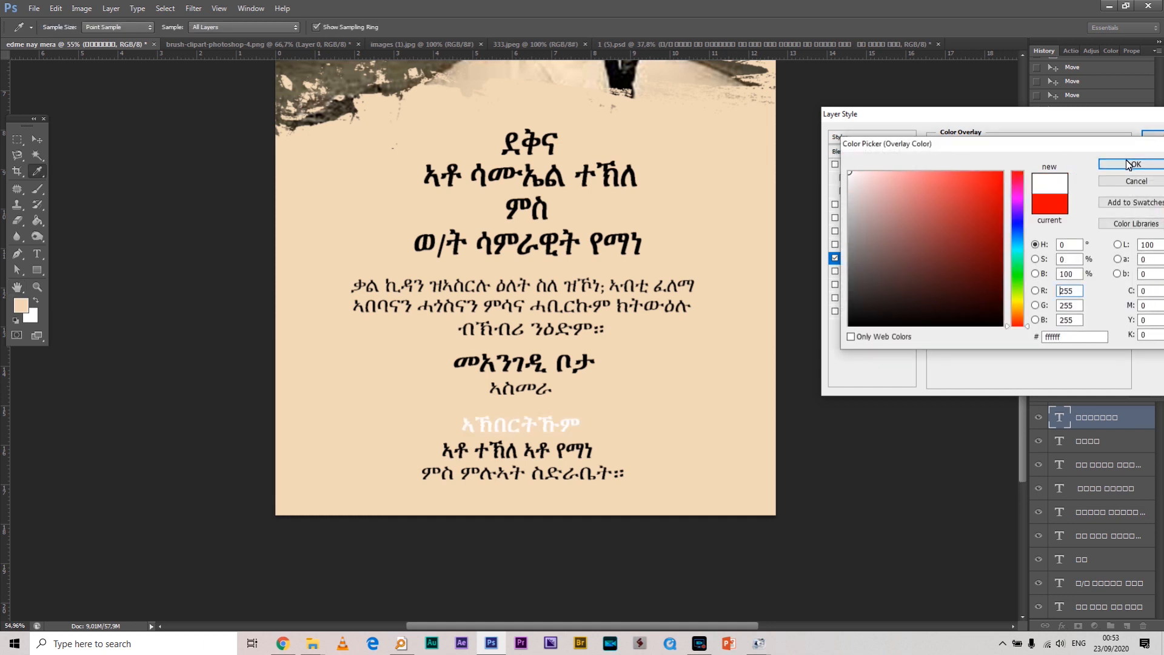
pyautogui.moveTo(1001, 276)
pyautogui.mouseDown()
pyautogui.moveTo(994, 268)
pyautogui.moveTo(1001, 280)
pyautogui.mouseUp()
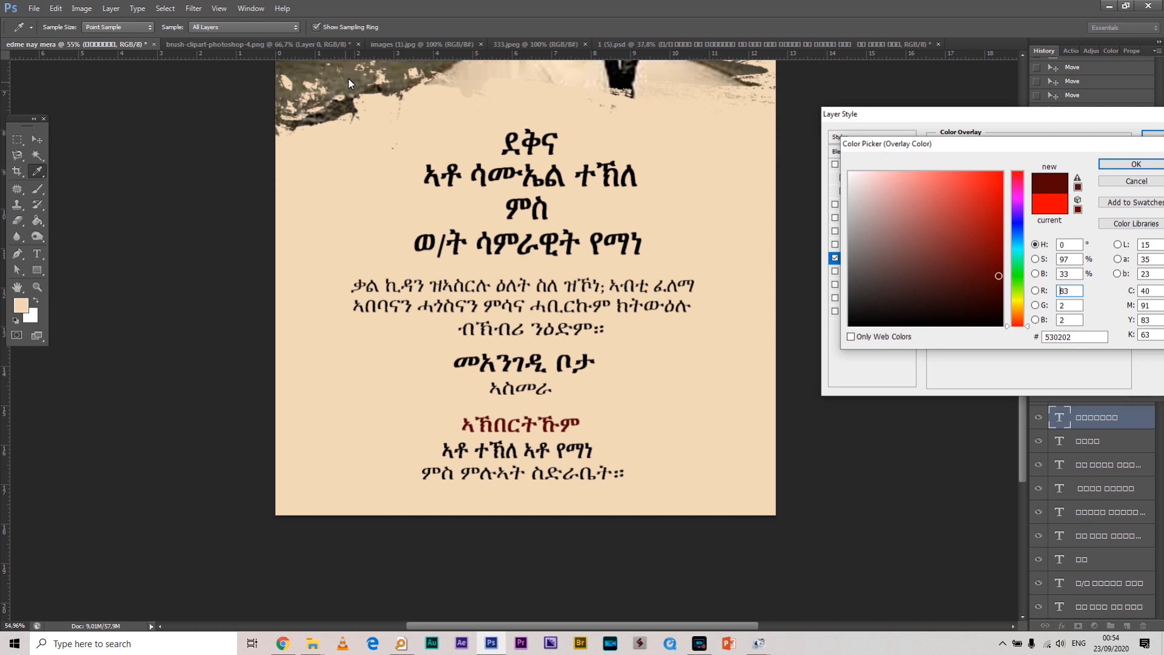
# Settle on dark red 540606 and apply the 100% colour overlay to the heading
pyautogui.click(348, 82)
pyautogui.moveTo(908, 266)
pyautogui.mouseDown()
pyautogui.moveTo(921, 281)
pyautogui.moveTo(914, 229)
pyautogui.mouseUp()
pyautogui.moveTo(1018, 307); pyautogui.dragTo(1018, 172)
pyautogui.click(981, 291)
pyautogui.click(1135, 164)
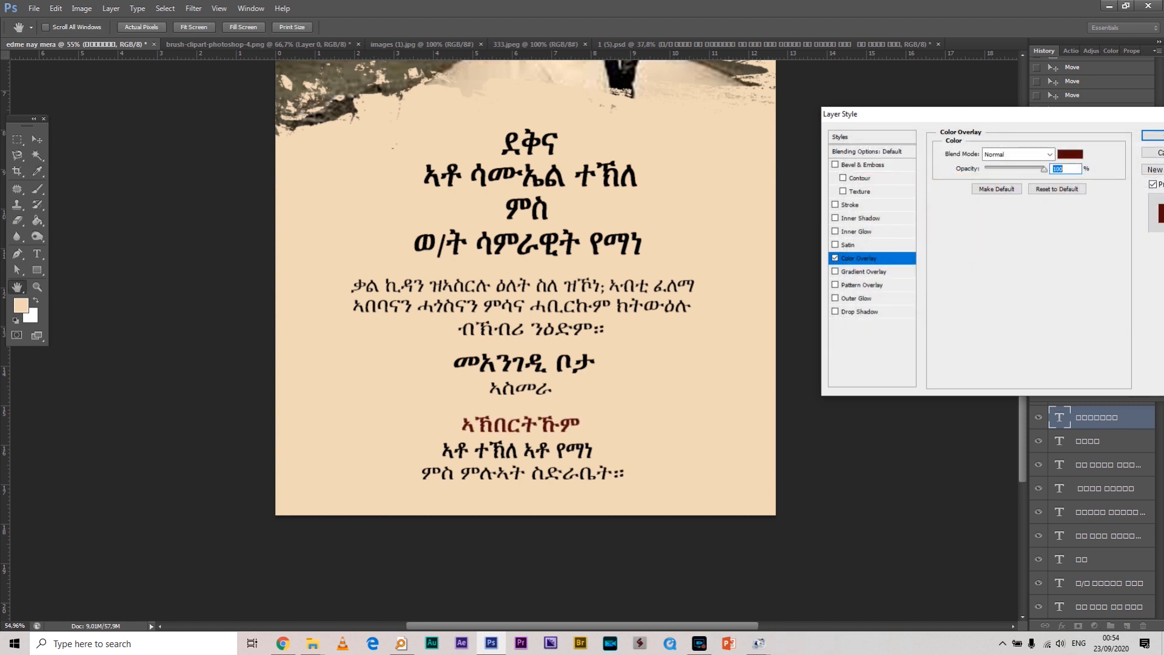
pyautogui.moveTo(1077, 117); pyautogui.dragTo(977, 96)
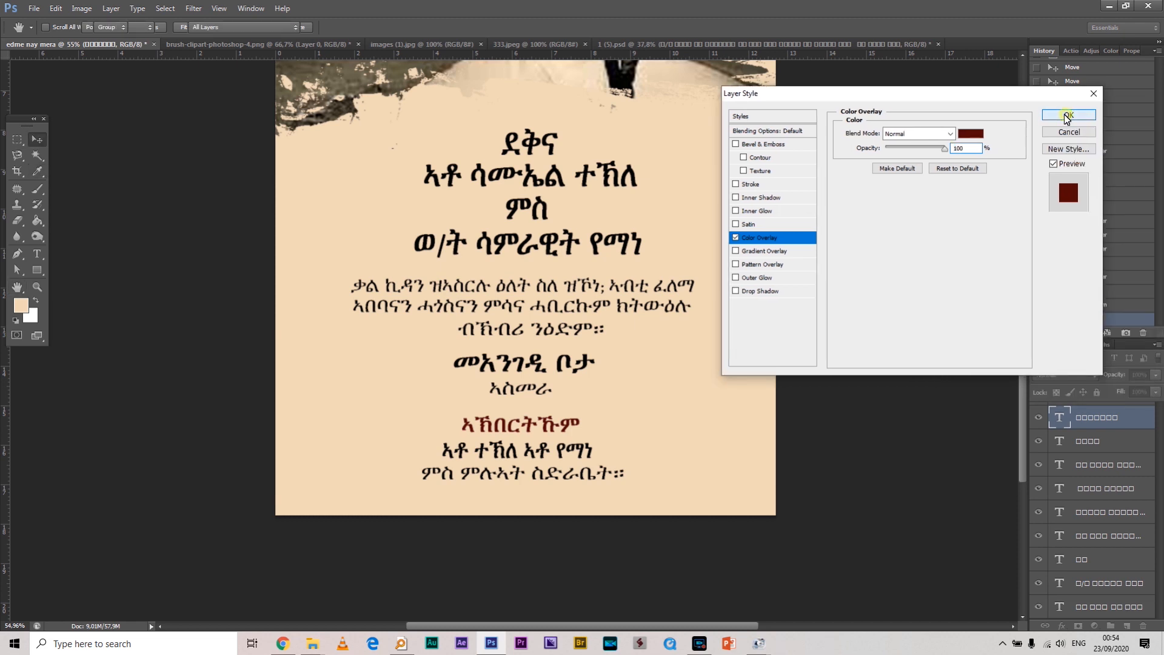
pyautogui.click(1067, 115)
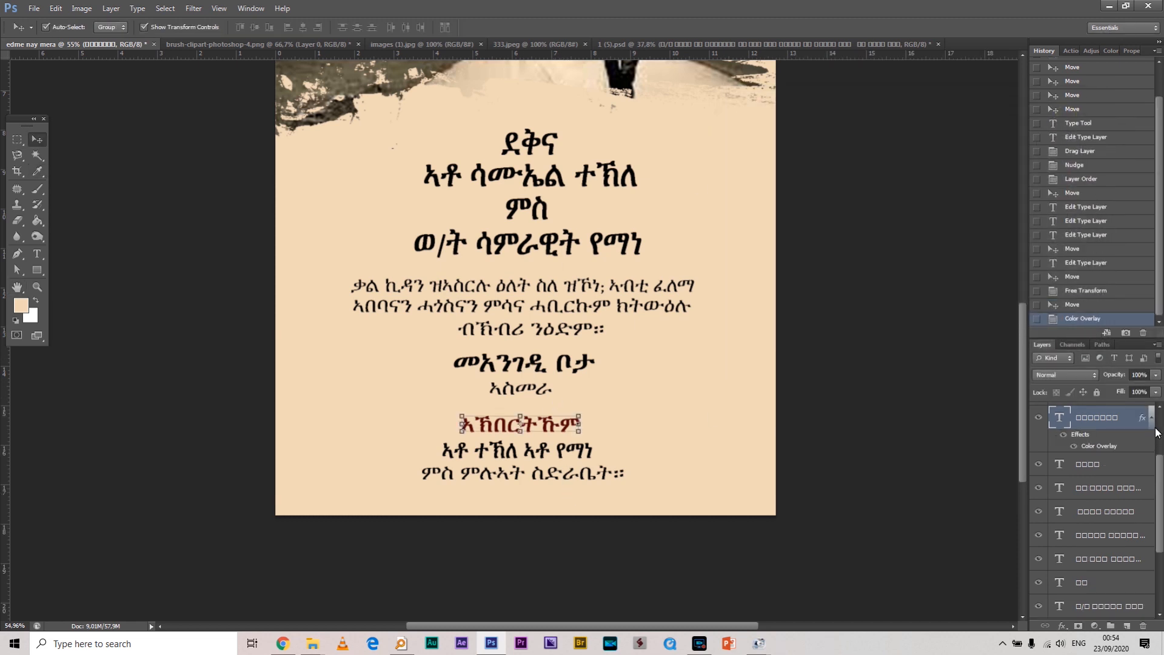
pyautogui.click(1151, 418)
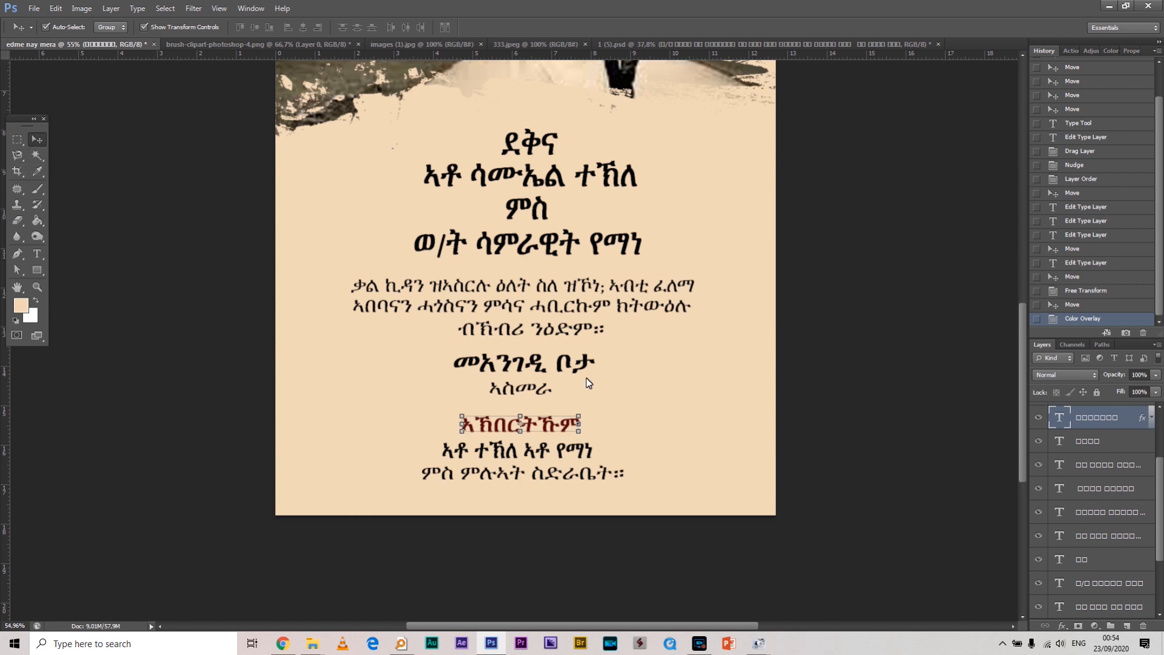
# Copy the ኣኽበርትኹም dark red overlay onto the መአንገዲ ቦታ heading layer
pyautogui.click(564, 366)
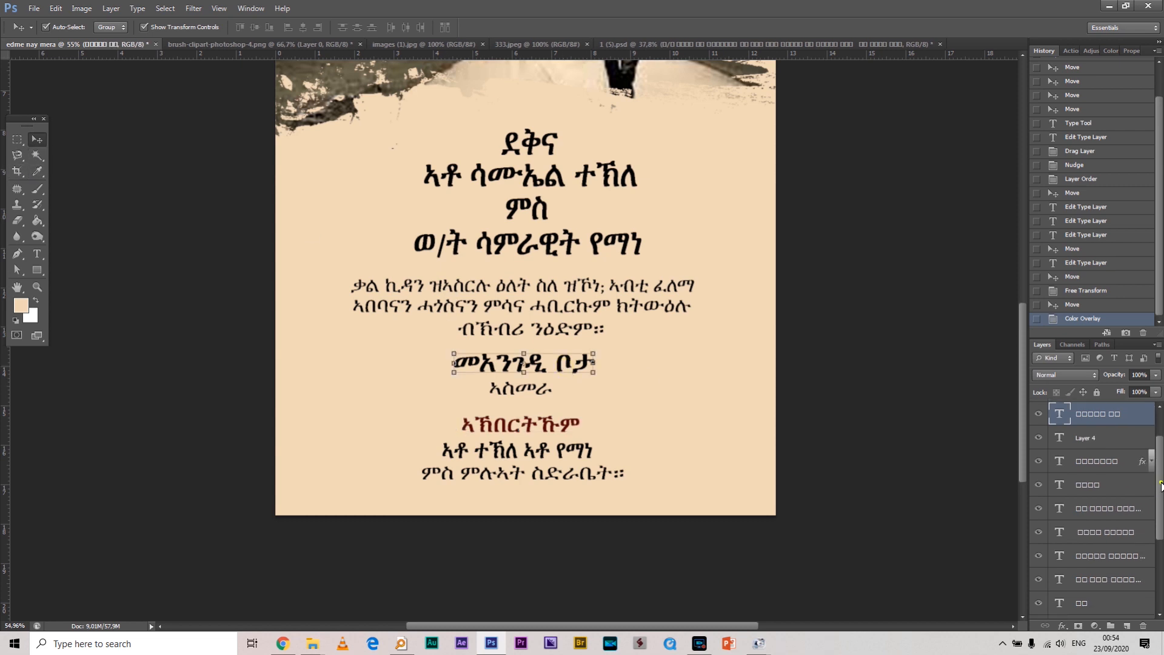
pyautogui.moveTo(1160, 486); pyautogui.dragTo(1162, 423)
pyautogui.click(540, 429)
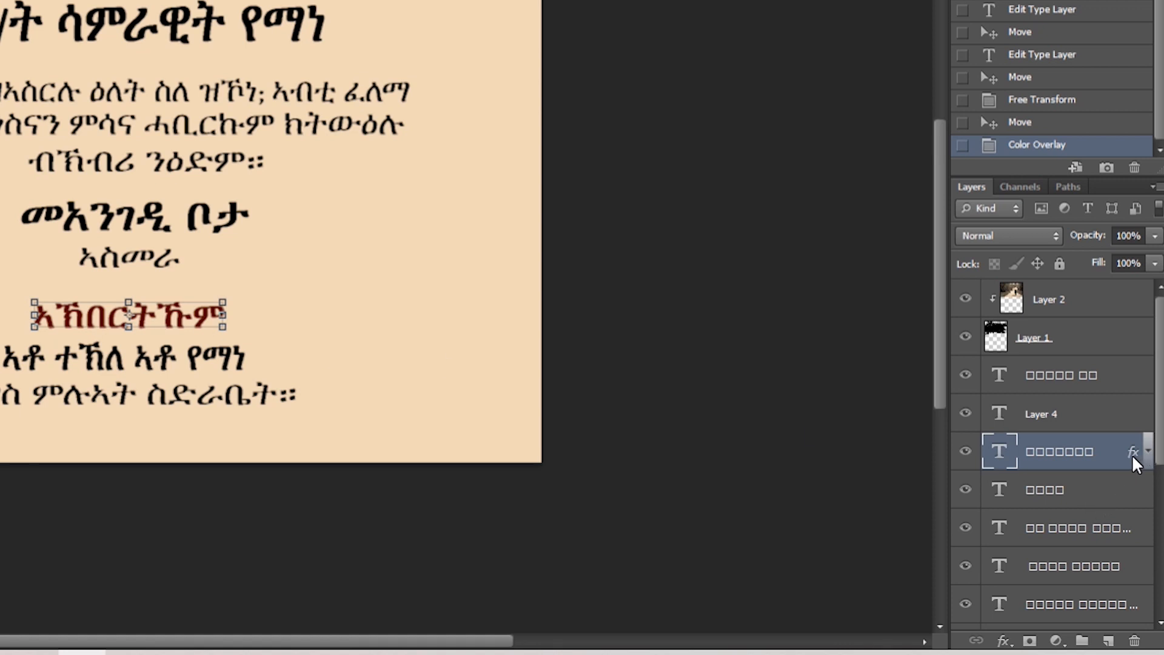
pyautogui.moveTo(1133, 453); pyautogui.dragTo(1138, 376)
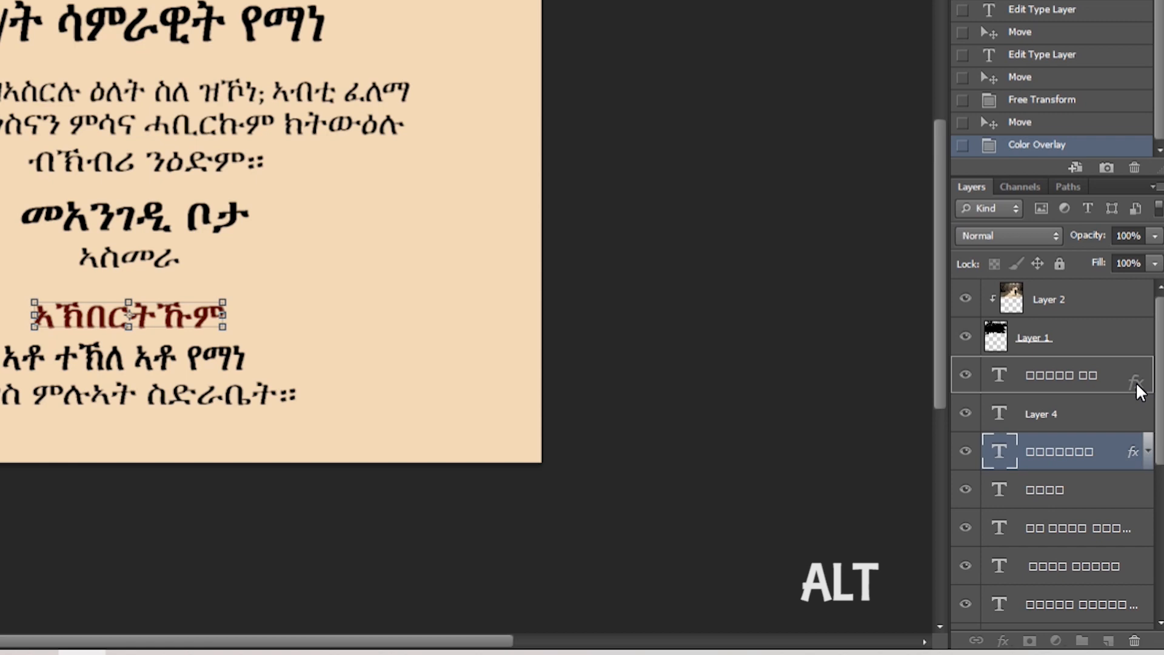
pyautogui.moveTo(1137, 381); pyautogui.dragTo(1137, 381)
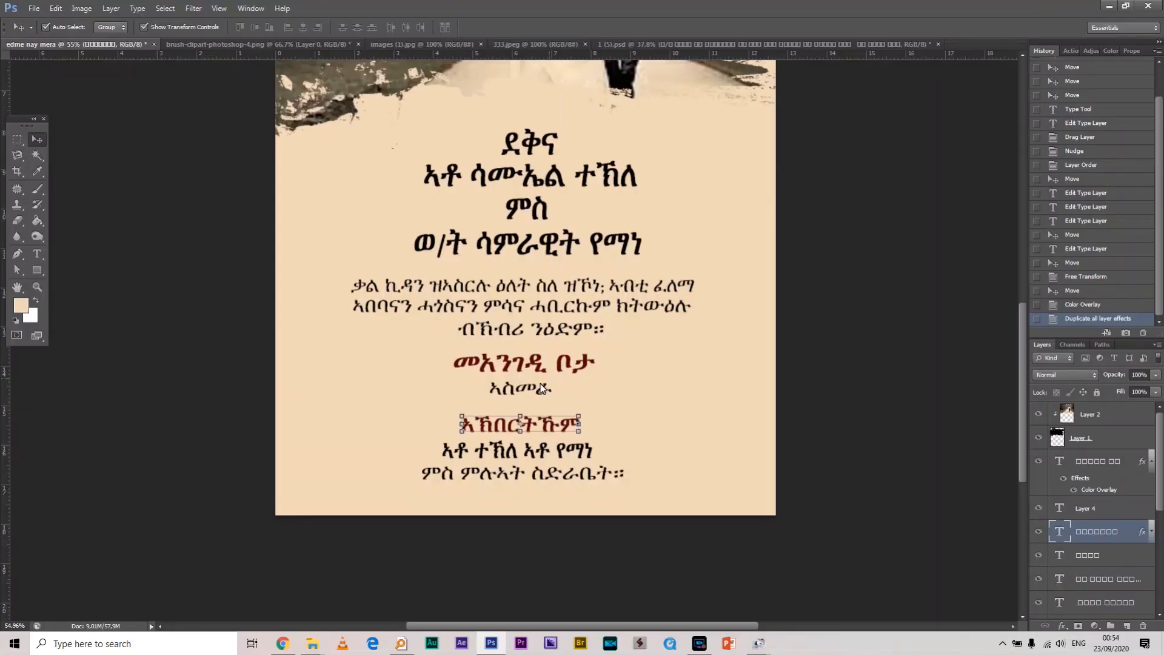
# Enlarge the አስመራ line to about 121%
pyautogui.click(174, 263)
pyautogui.moveTo(555, 398); pyautogui.dragTo(558, 401)
pyautogui.press('Return')
pyautogui.click(970, 316)
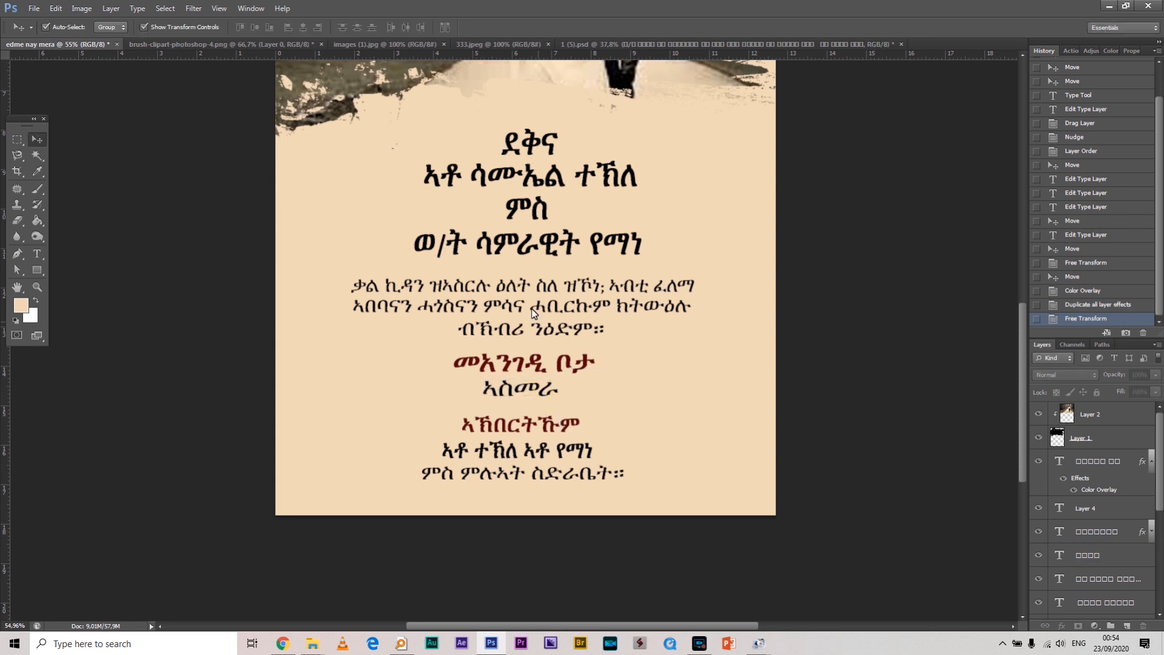
# Shrink the ደቅና title to about 73% and the groom's name line slightly
pyautogui.click(524, 139)
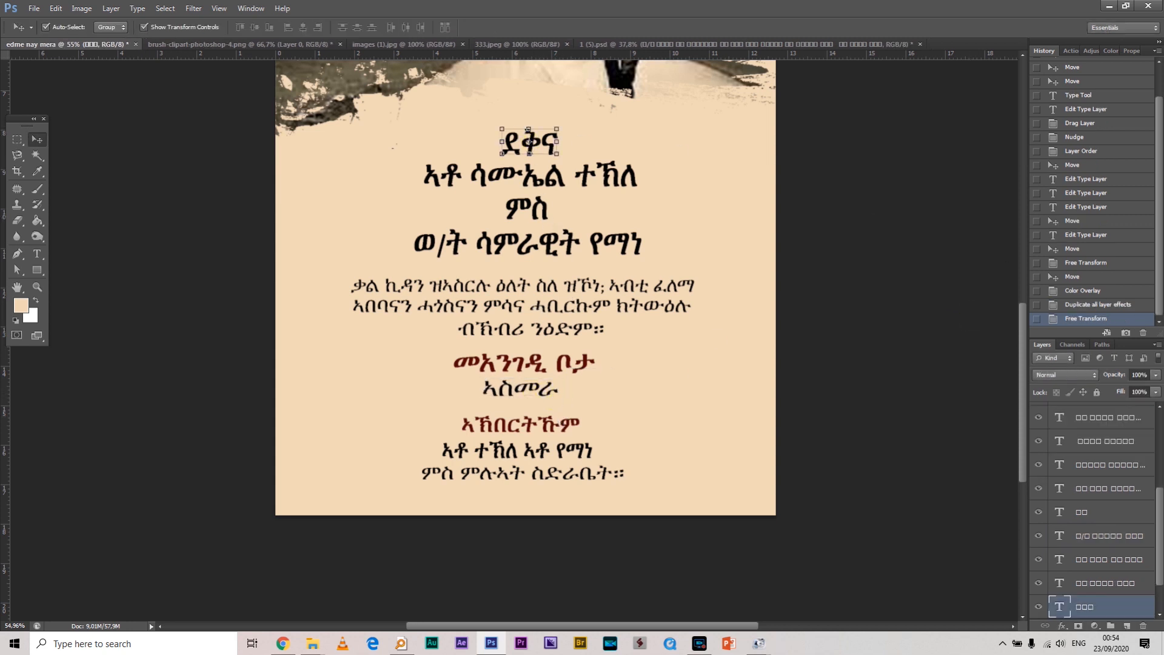
pyautogui.moveTo(556, 135); pyautogui.dragTo(543, 143)
pyautogui.press('Return')
pyautogui.click(559, 173)
pyautogui.moveTo(636, 159); pyautogui.dragTo(583, 172)
pyautogui.press('Return')
# Move the ምስ line and the shrunken bride's name line up closer together
pyautogui.moveTo(542, 209)
pyautogui.mouseDown()
pyautogui.moveTo(555, 180)
pyautogui.moveTo(546, 188)
pyautogui.mouseUp()
pyautogui.press('Return')
pyautogui.press('Up')
pyautogui.press('Up')
pyautogui.press('Up')
pyautogui.press('Up')
pyautogui.press('Up')
pyautogui.press('Up')
pyautogui.moveTo(638, 248); pyautogui.dragTo(581, 217)
pyautogui.hotkey('ctrl', 't')
pyautogui.press('Return')
pyautogui.press('Up')
pyautogui.press('Up')
pyautogui.press('Up')
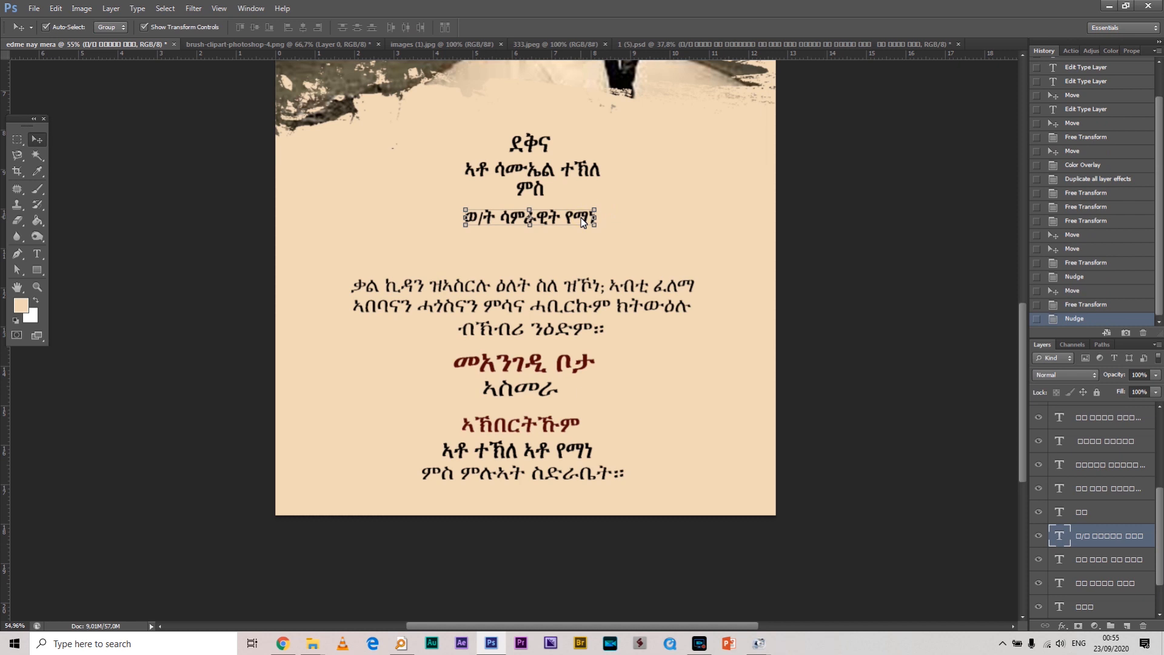
pyautogui.press('Up')
pyautogui.press('Up')
pyautogui.press('Up')
pyautogui.press('Up')
pyautogui.press('Up')
pyautogui.press('Up')
pyautogui.press('Up')
pyautogui.click(605, 215)
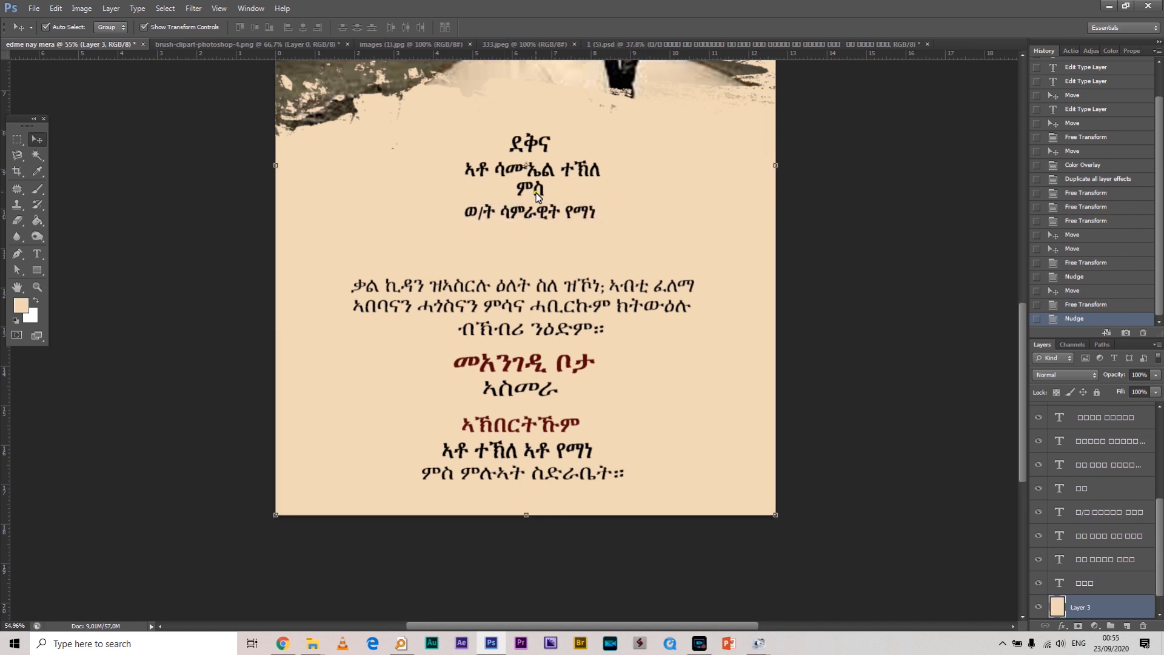
pyautogui.click(537, 193)
pyautogui.press('Down')
# Nudge the two ቃል ኪዳን paragraph lines and the ብኽብረ ንዕድም። line upward
pyautogui.click(694, 193)
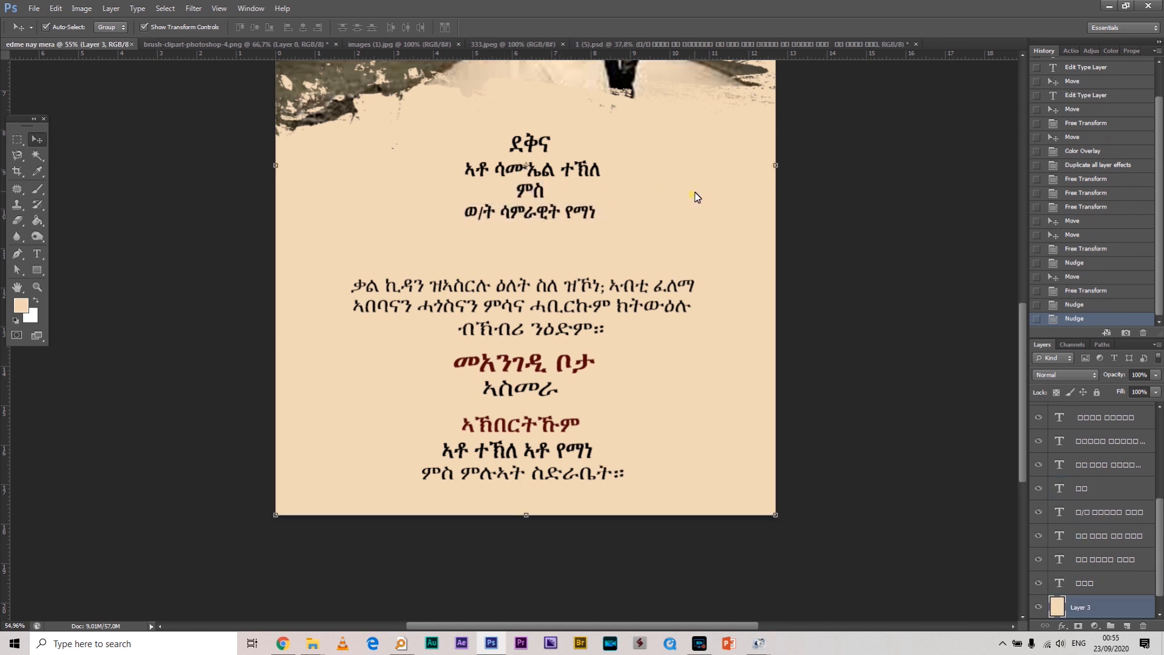
pyautogui.click(570, 293)
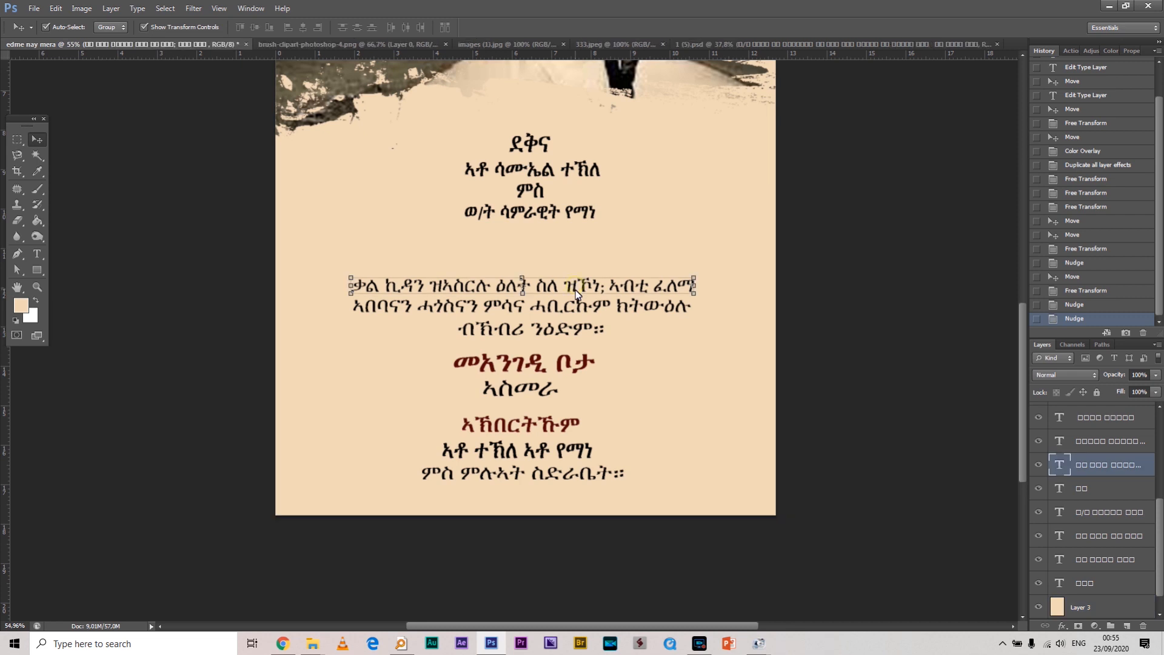
pyautogui.hotkey('shift', 'Up')
pyautogui.hotkey('shift', 'Up')
pyautogui.hotkey('shift', 'Up')
pyautogui.hotkey('shift', 'Up')
pyautogui.hotkey('shift', 'Up')
pyautogui.click(574, 309)
pyautogui.hotkey('shift', 'Up')
pyautogui.hotkey('shift', 'Up')
pyautogui.hotkey('shift', 'Up')
pyautogui.hotkey('shift', 'Up')
pyautogui.click(572, 336)
pyautogui.click(574, 332)
pyautogui.hotkey('shift', 'Up')
pyautogui.hotkey('shift', 'Up')
pyautogui.hotkey('shift', 'Up')
pyautogui.hotkey('shift', 'Up')
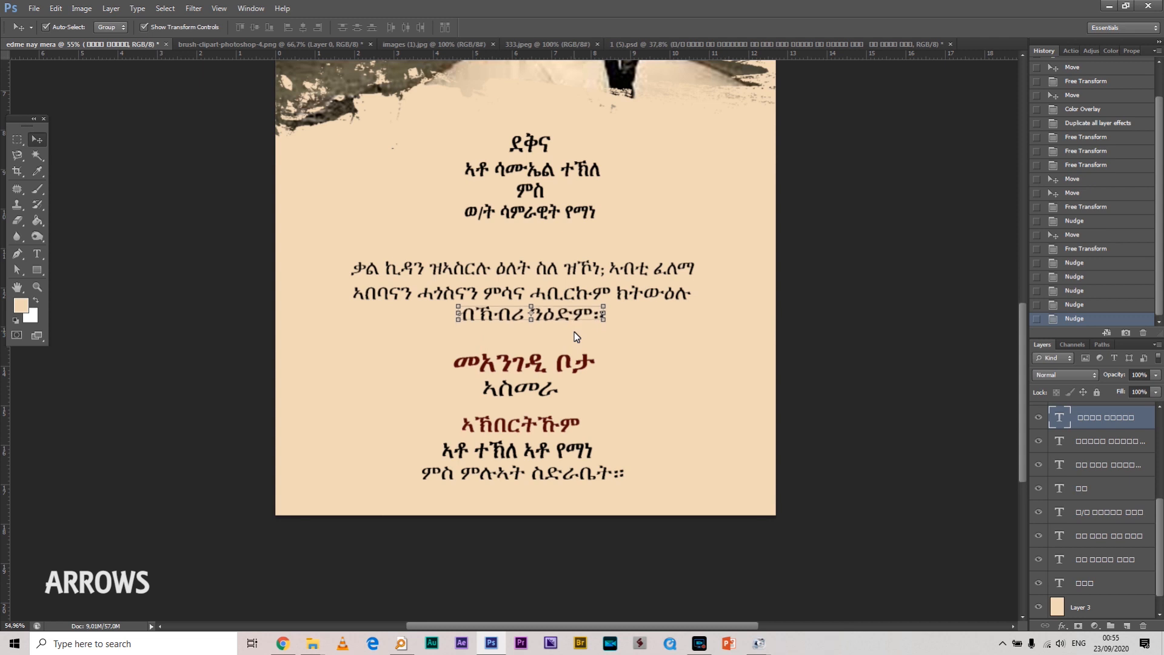
# Nudge the መአንገዲ ቦታ, አስመራ, ኣኽበርትኹም, hosts' names and closing lines upward
pyautogui.click(564, 368)
pyautogui.hotkey('shift', 'Up')
pyautogui.hotkey('shift', 'Up')
pyautogui.hotkey('shift', 'Up')
pyautogui.hotkey('shift', 'Up')
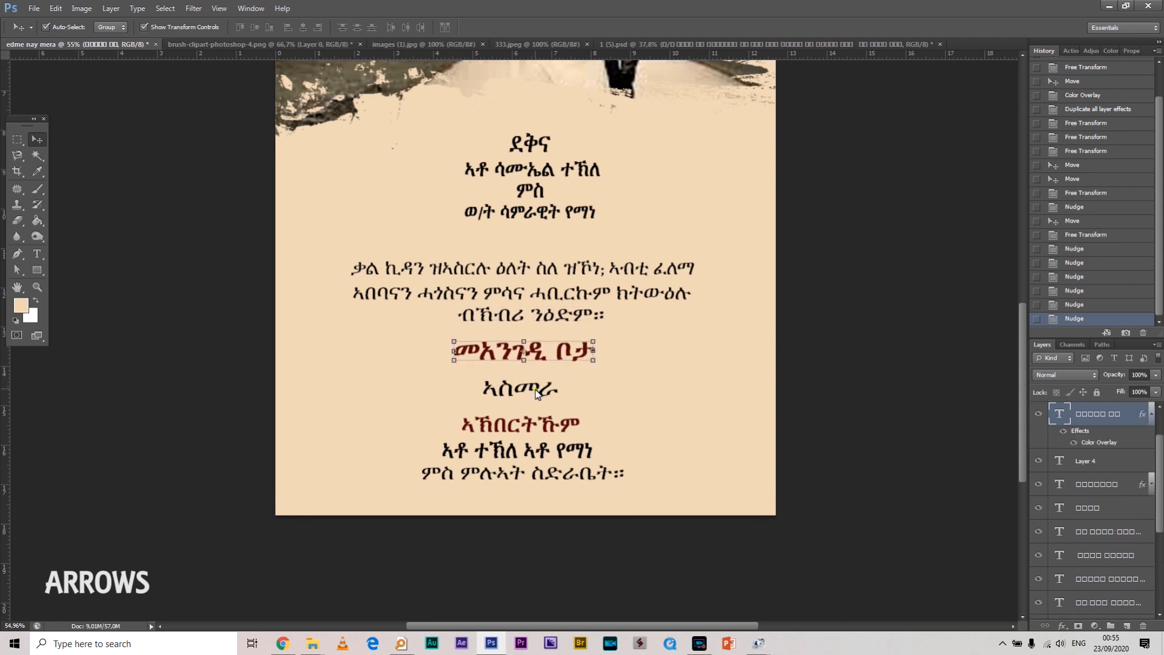
pyautogui.click(536, 391)
pyautogui.hotkey('shift', 'Up')
pyautogui.hotkey('shift', 'Up')
pyautogui.hotkey('shift', 'Up')
pyautogui.hotkey('shift', 'Up')
pyautogui.click(551, 426)
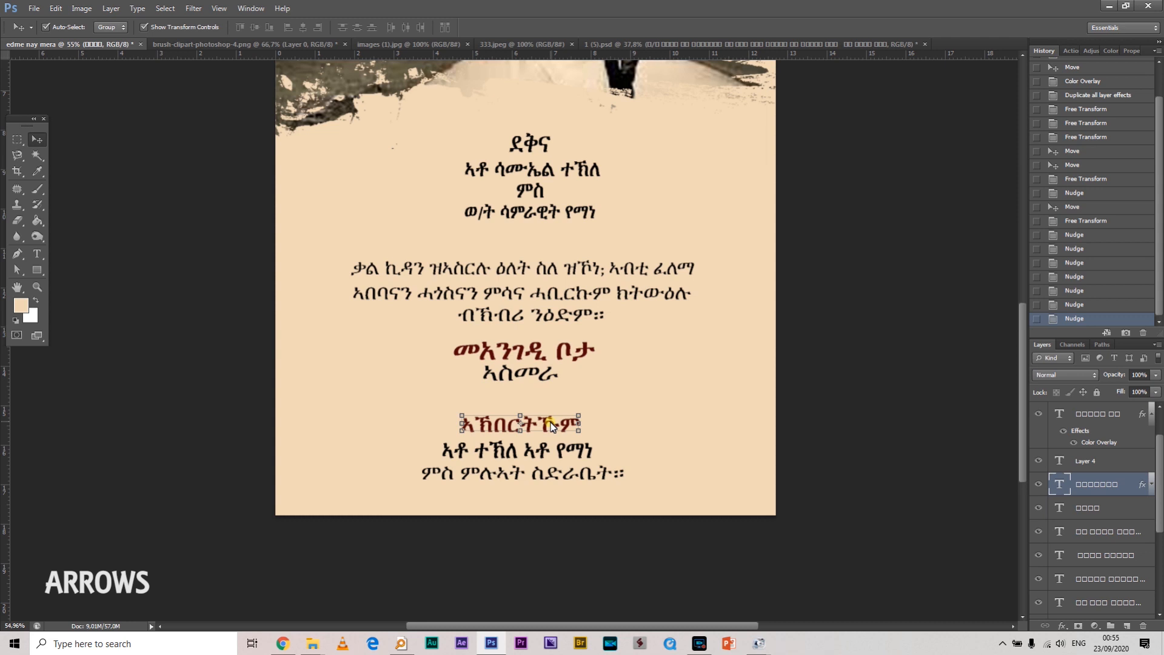
pyautogui.hotkey('shift', 'Up')
pyautogui.hotkey('shift', 'Up')
pyautogui.hotkey('shift', 'Up')
pyautogui.click(555, 448)
pyautogui.hotkey('shift', 'Up')
pyautogui.hotkey('shift', 'Up')
pyautogui.hotkey('shift', 'Up')
pyautogui.hotkey('shift', 'Up')
pyautogui.click(569, 479)
pyautogui.hotkey('shift', 'Up')
pyautogui.hotkey('shift', 'Up')
pyautogui.hotkey('shift', 'Up')
pyautogui.hotkey('shift', 'Up')
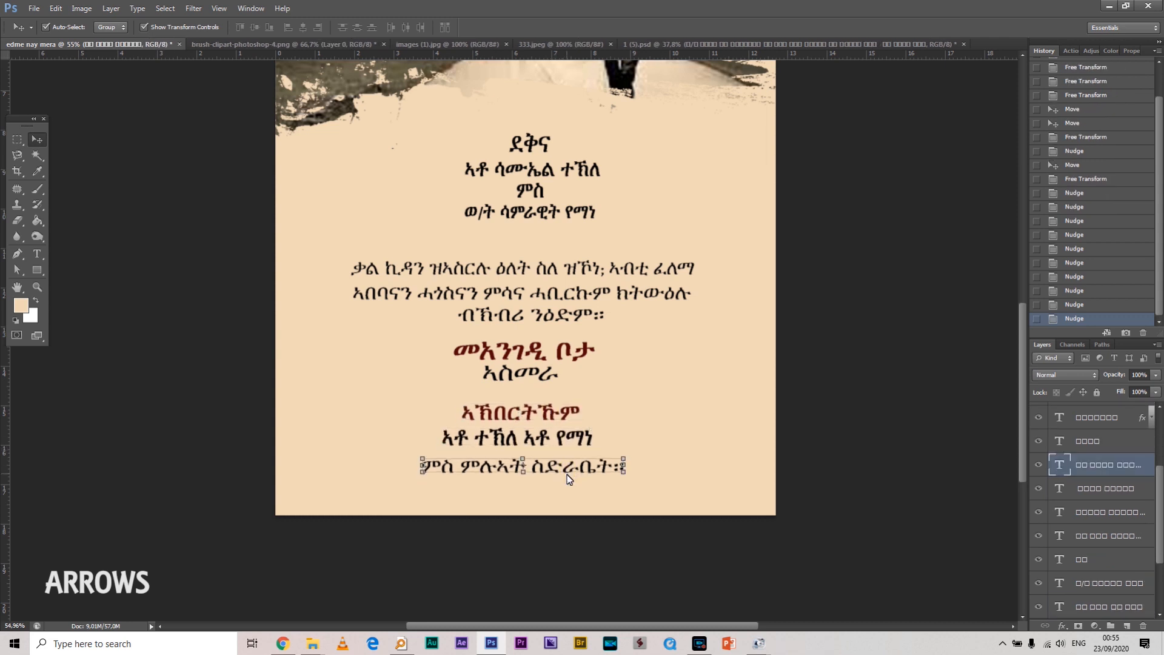
pyautogui.click(787, 425)
pyautogui.keyDown('alt'); pyautogui.scroll(-2, 723, 358); pyautogui.keyUp('alt')
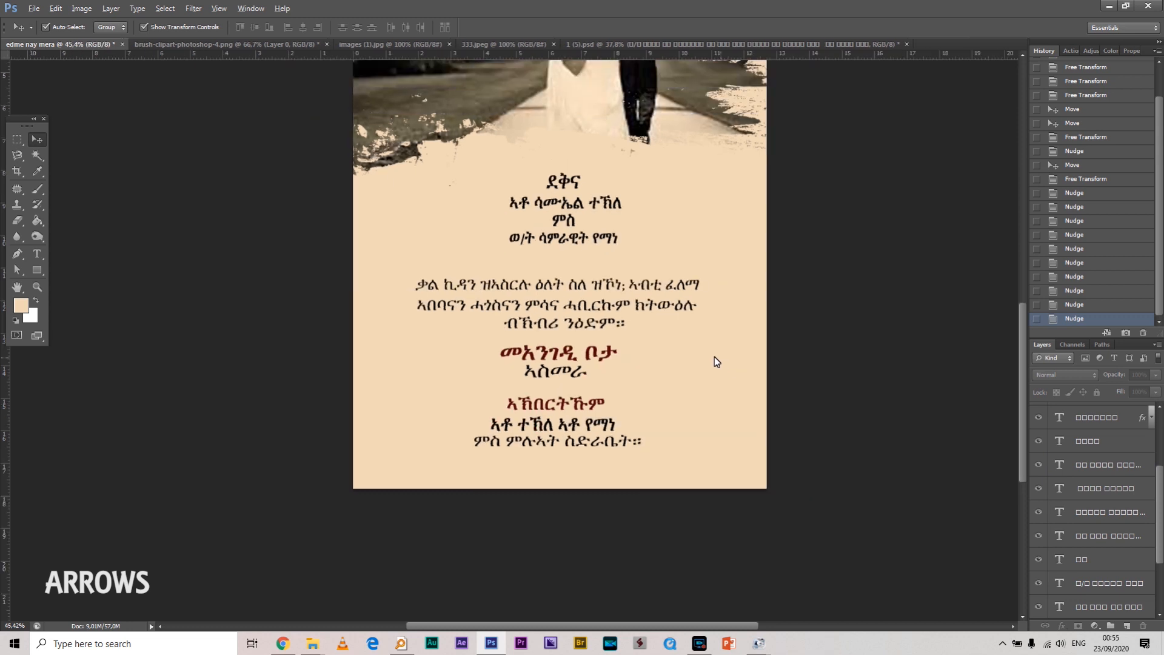
# Bring the couple photo into view, select the colour-overlay text layer, and create Layer 5 above it
pyautogui.moveTo(674, 153); pyautogui.dragTo(631, 274)
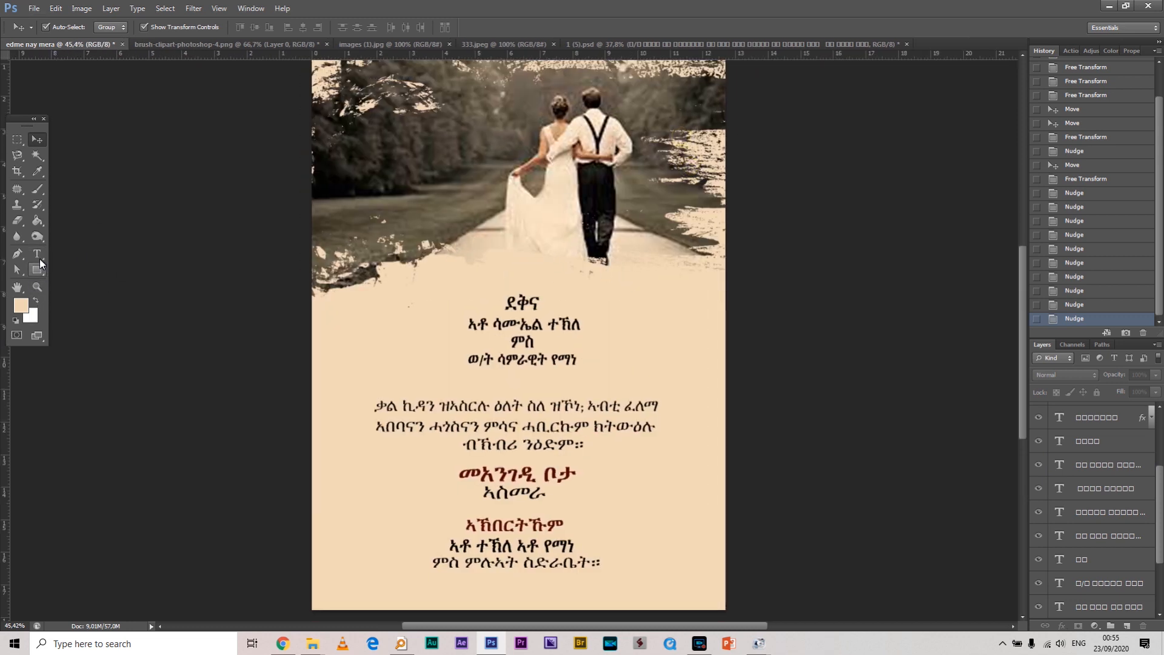
pyautogui.scroll(3, 1111, 463)
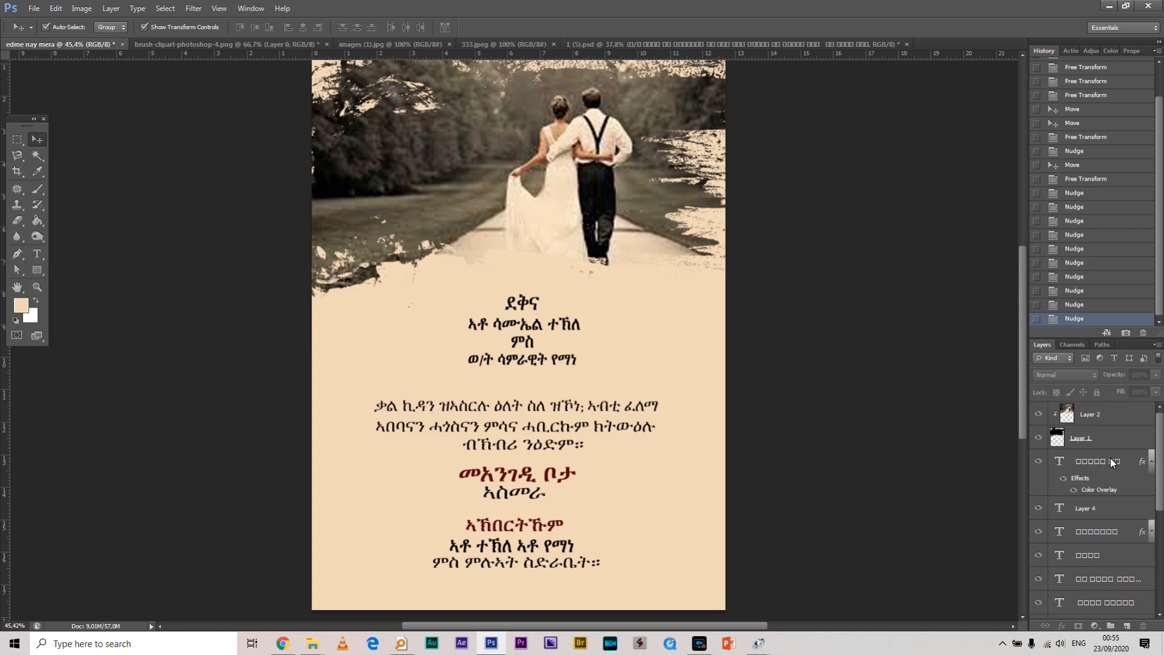
pyautogui.click(1118, 418)
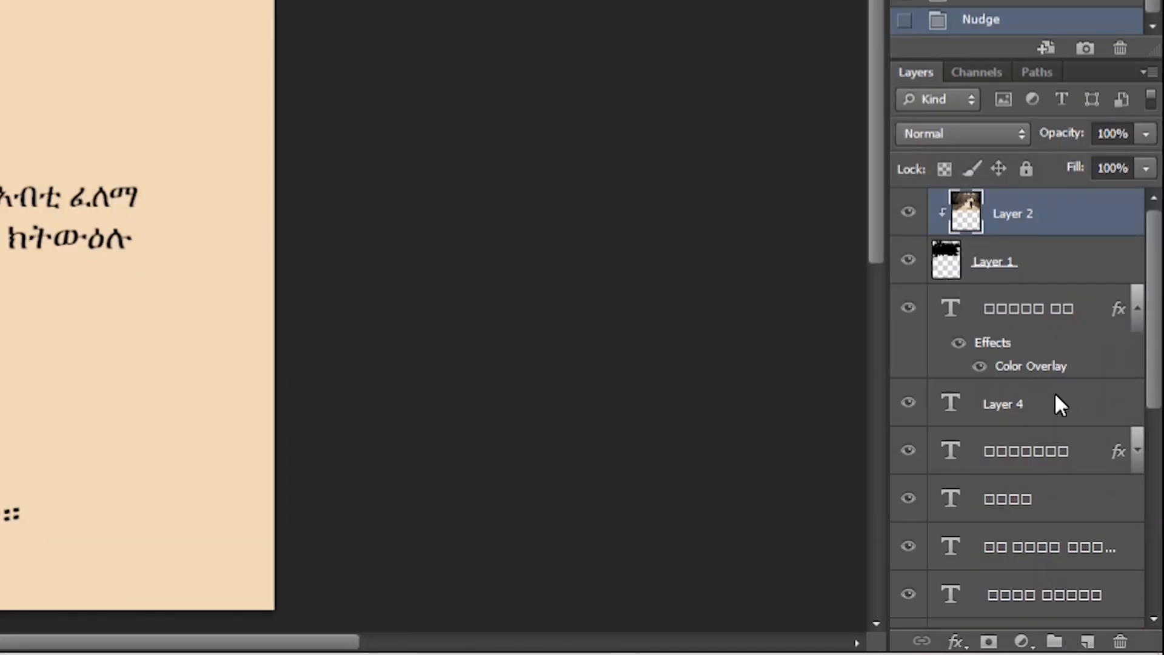
pyautogui.click(1061, 317)
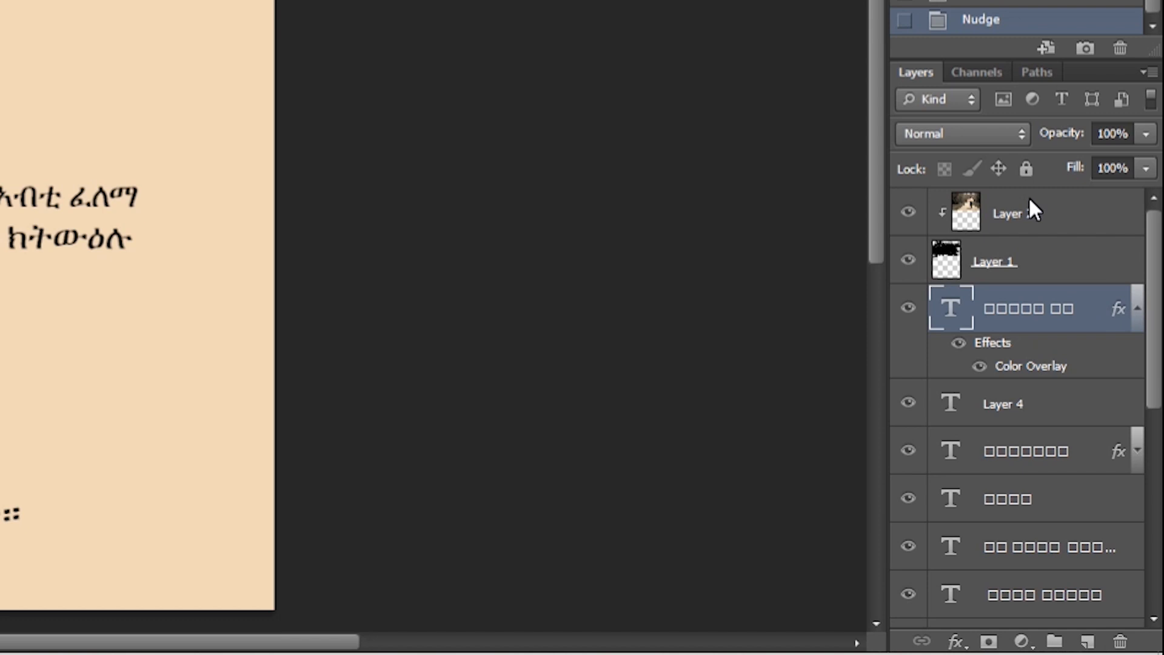
pyautogui.click(1088, 642)
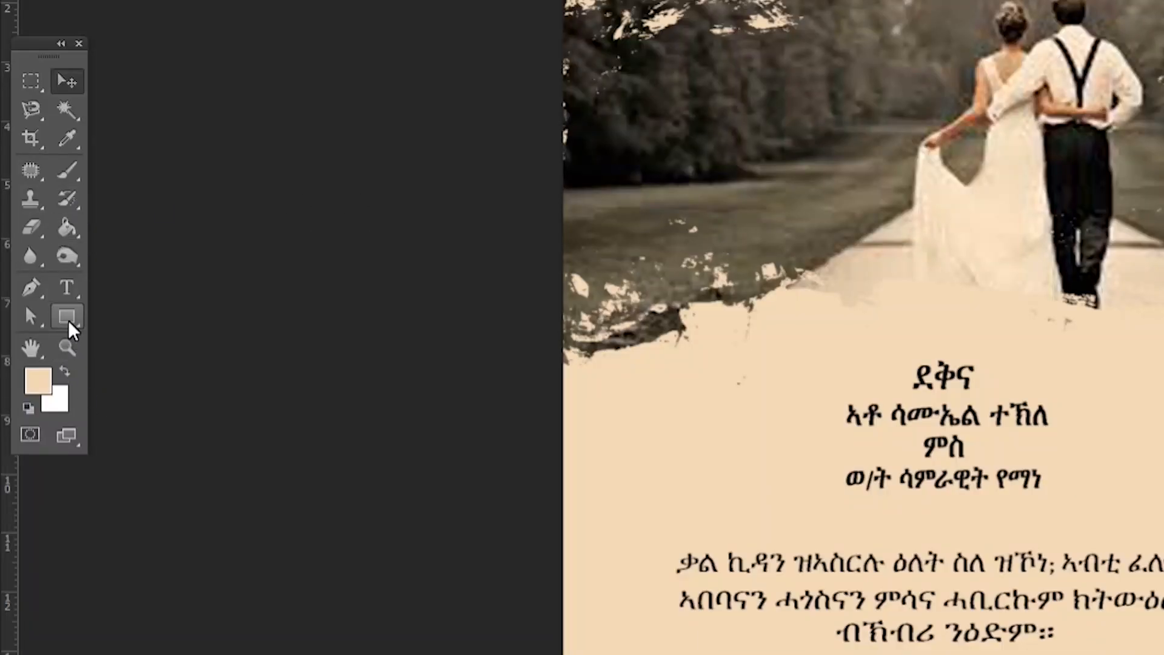
# With the Custom Shape Tool, append All shapes and pick the ornamental crown swirl
pyautogui.click(67, 318)
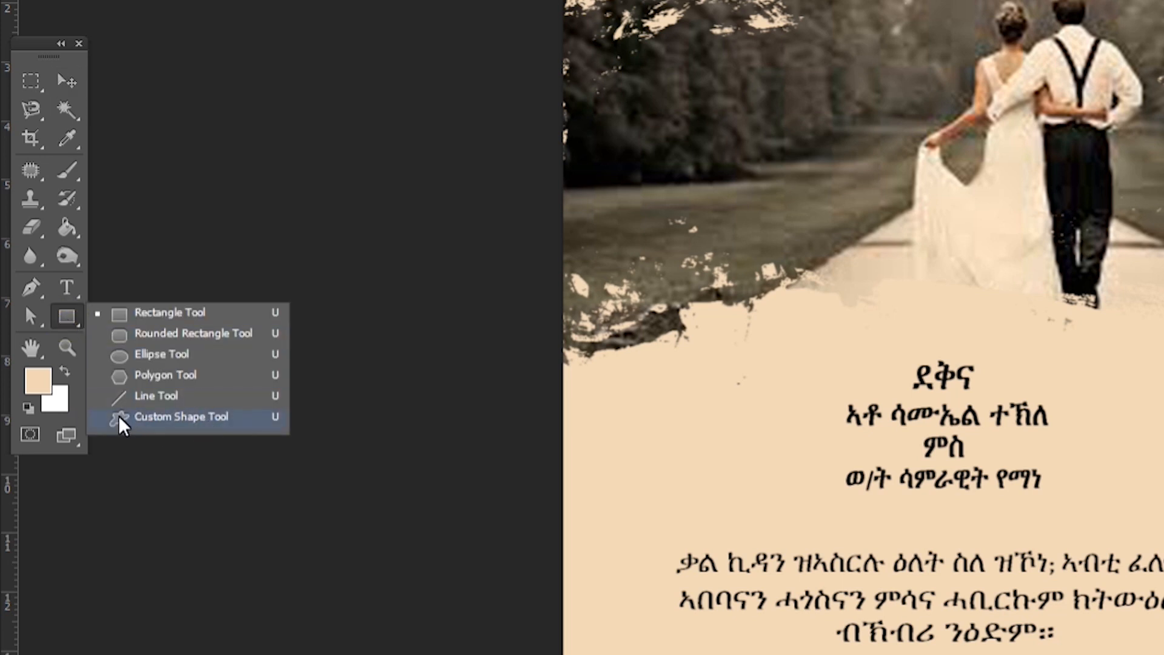
pyautogui.click(188, 418)
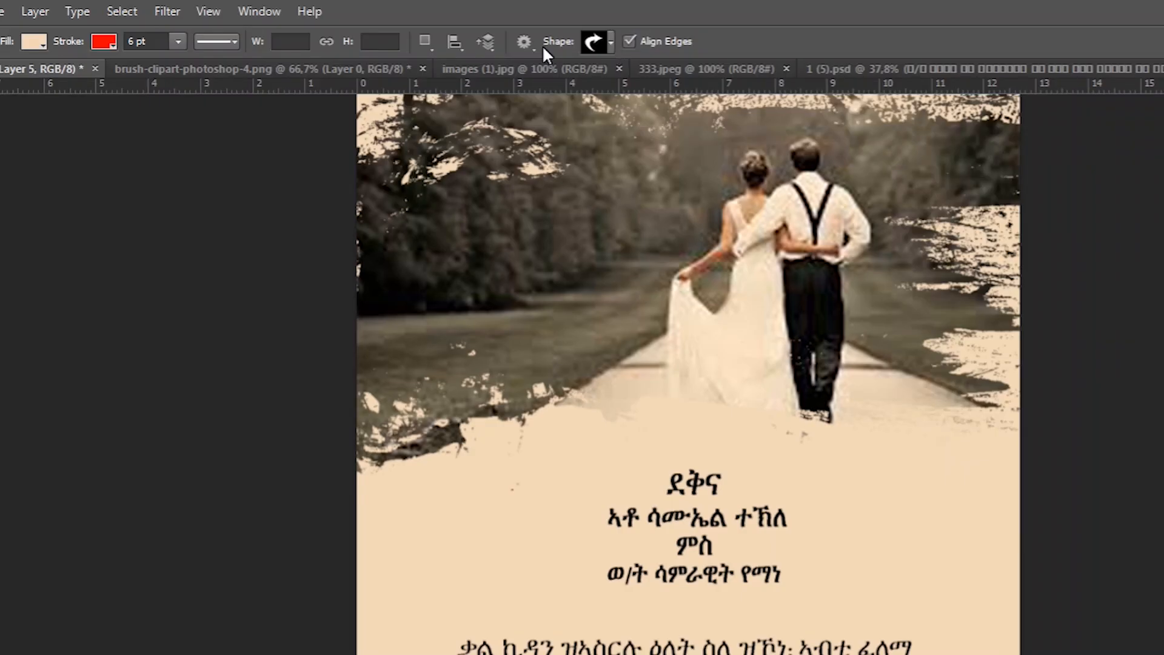
pyautogui.click(610, 40)
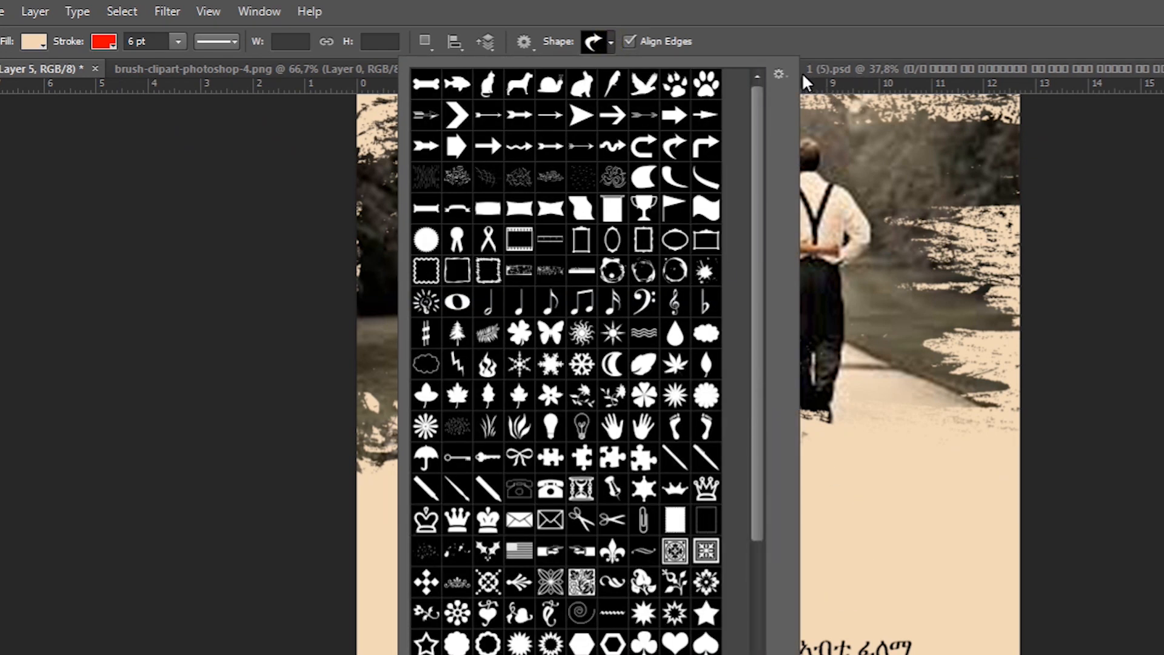
pyautogui.click(778, 74)
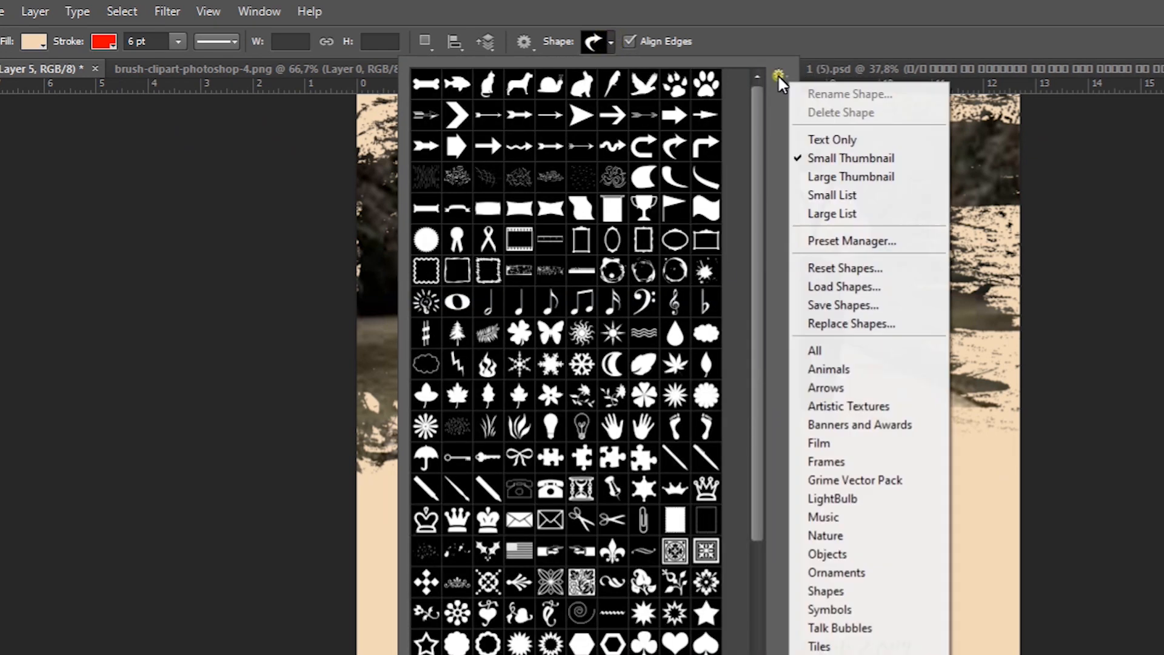
pyautogui.click(833, 350)
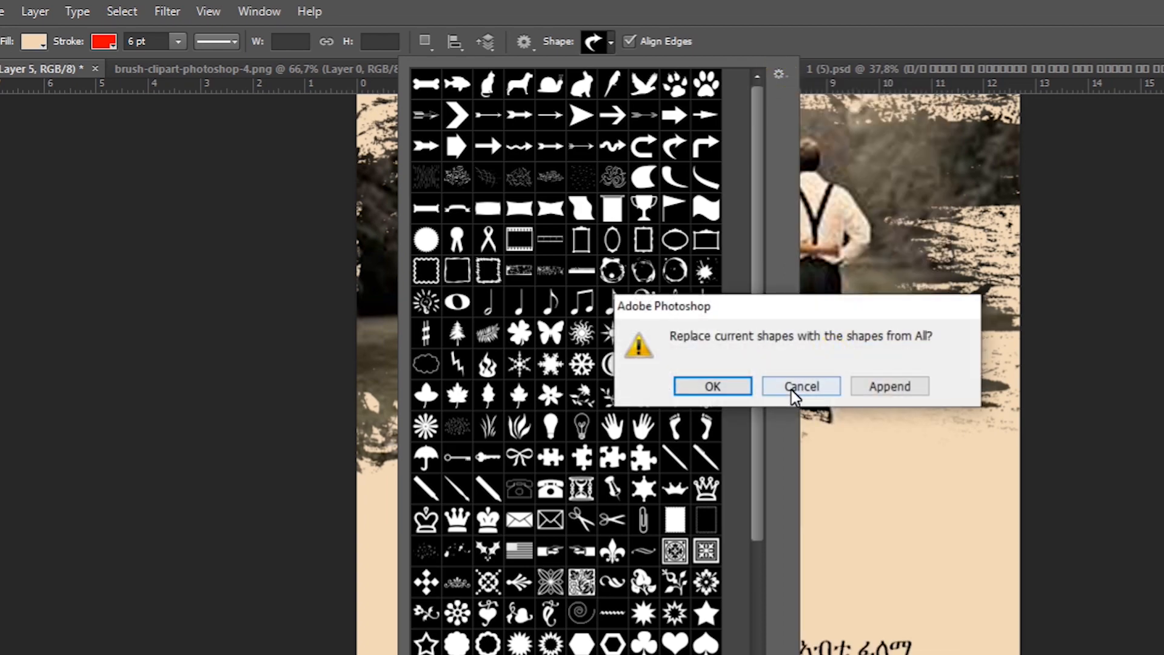
pyautogui.click(885, 388)
pyautogui.moveTo(755, 239); pyautogui.dragTo(741, 632)
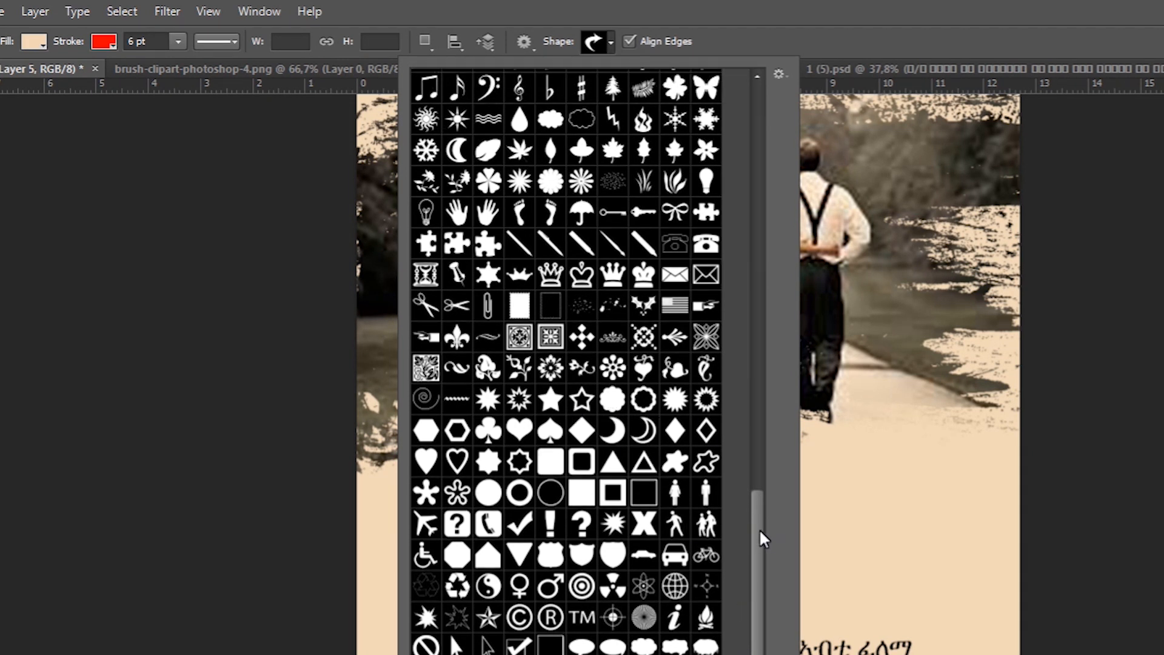
pyautogui.moveTo(759, 529); pyautogui.dragTo(758, 511)
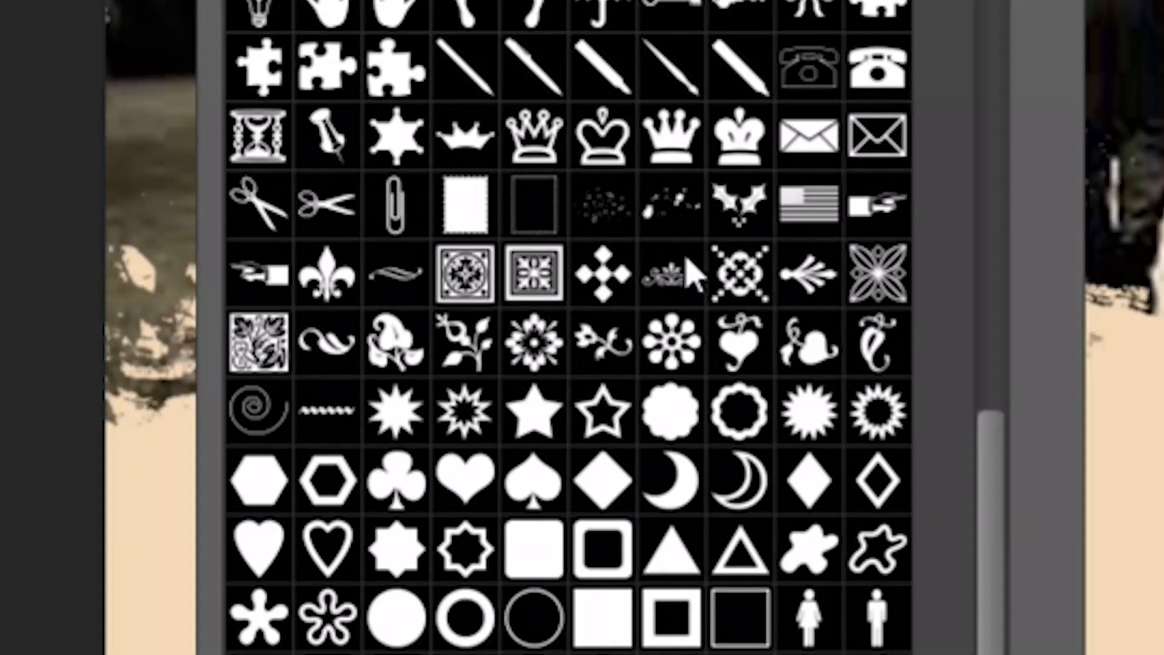
pyautogui.click(614, 392)
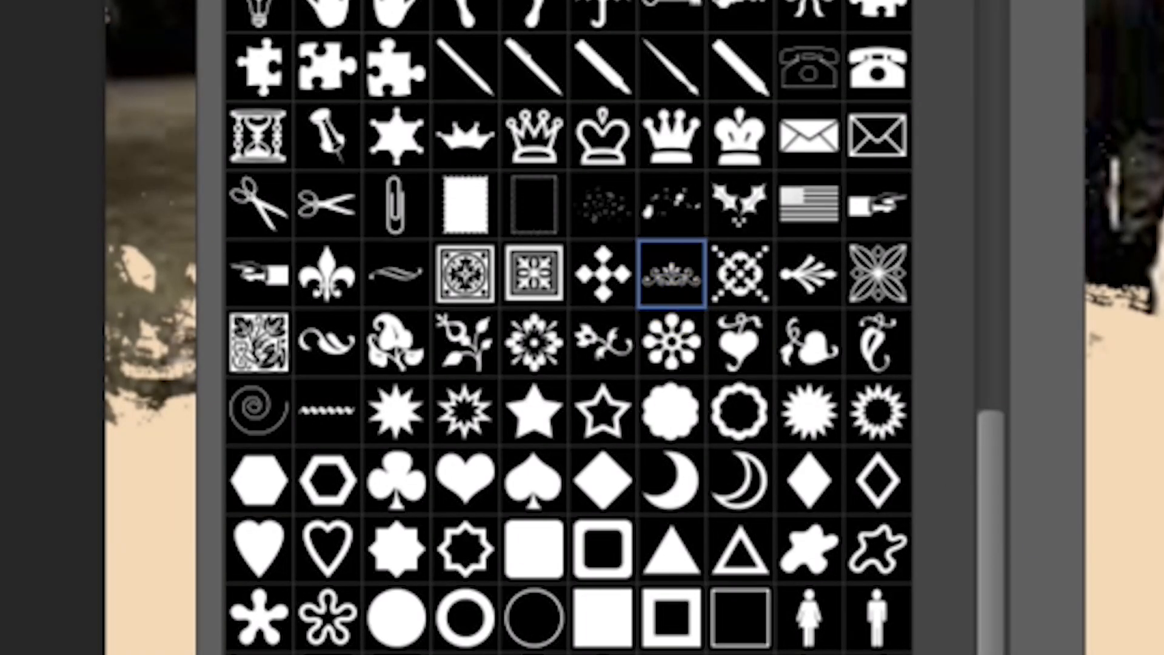
pyautogui.press('Return')
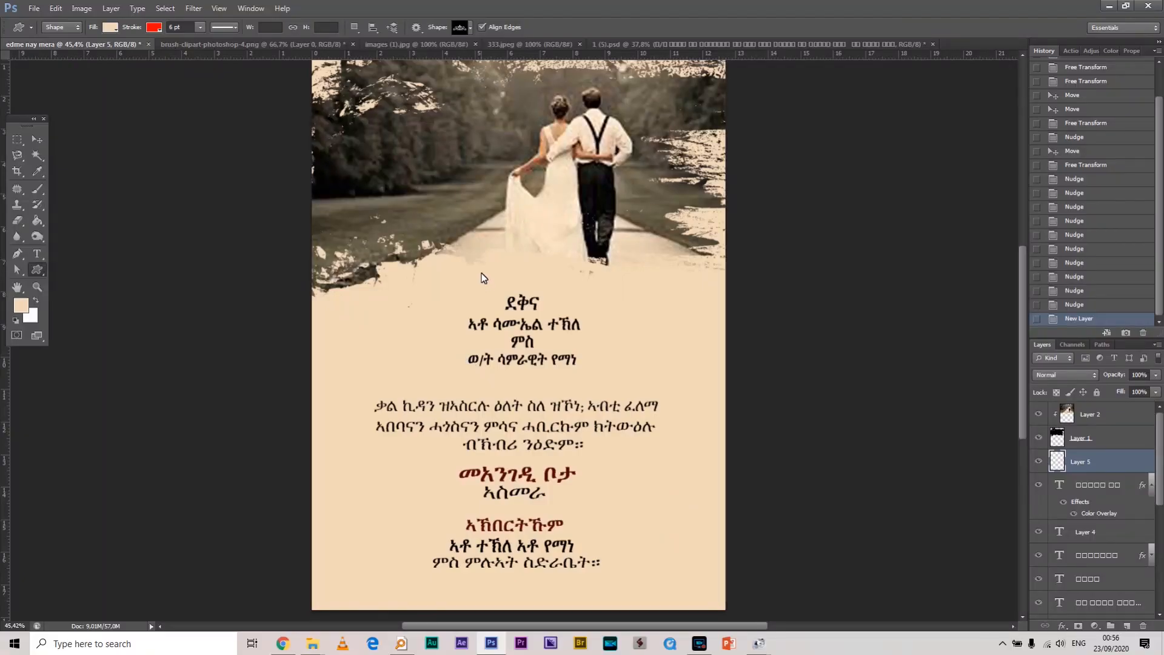
# Draw the swirl above the ደቅና heading, then shrink and position it
pyautogui.moveTo(483, 269); pyautogui.dragTo(563, 293)
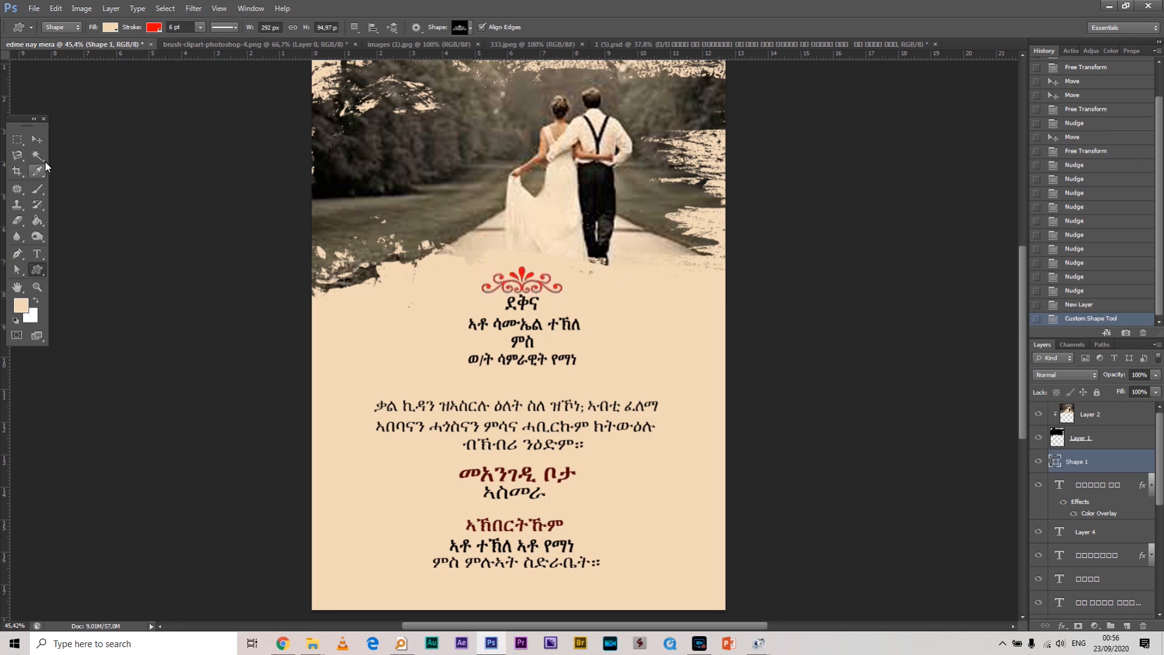
pyautogui.click(38, 135)
pyautogui.press('Up')
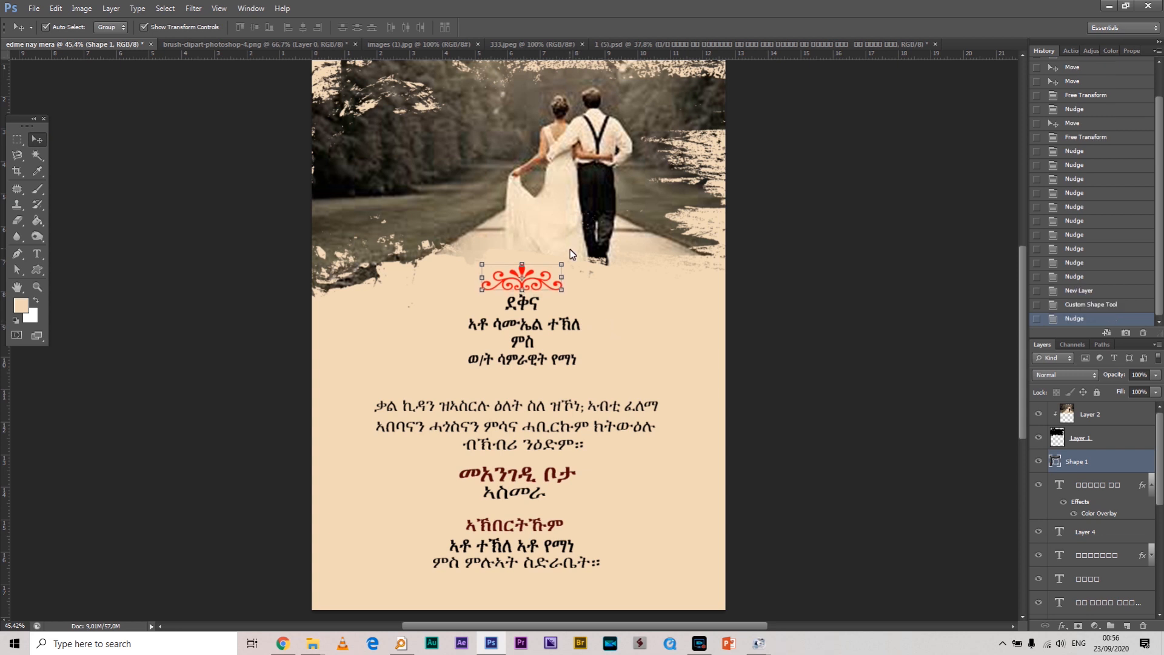
pyautogui.hotkey('ctrl', 't')
pyautogui.moveTo(563, 260); pyautogui.dragTo(553, 266)
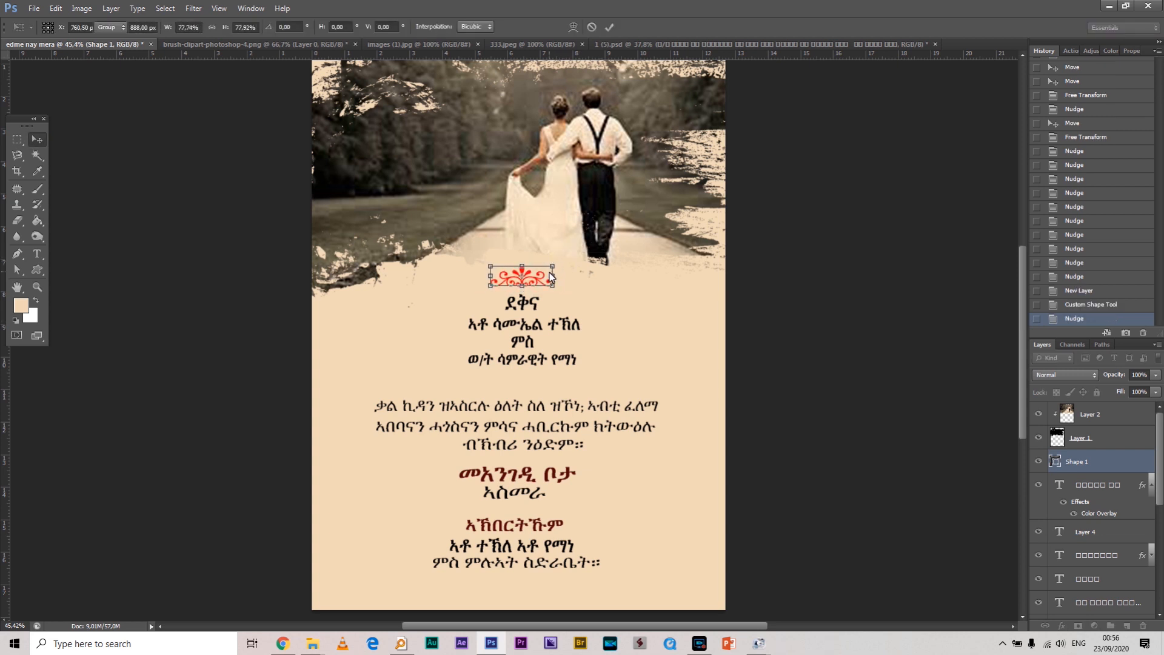
pyautogui.press('Return')
pyautogui.hotkey('shift', 'Down')
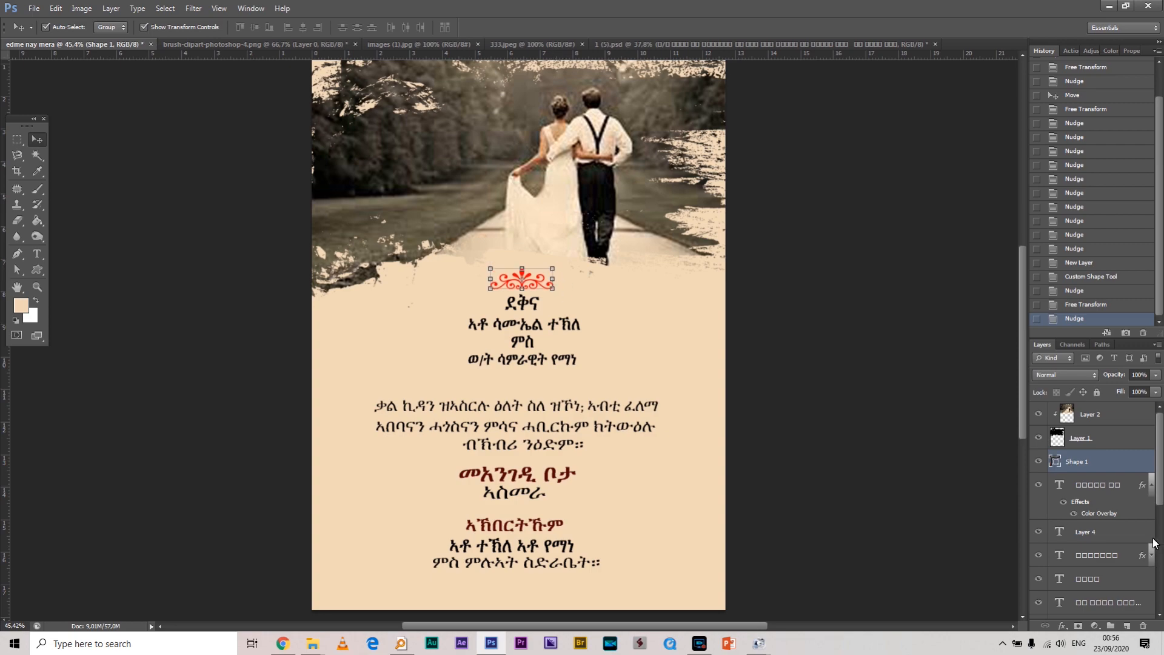
# Set the ornament's stroke colour to black
pyautogui.press('u')
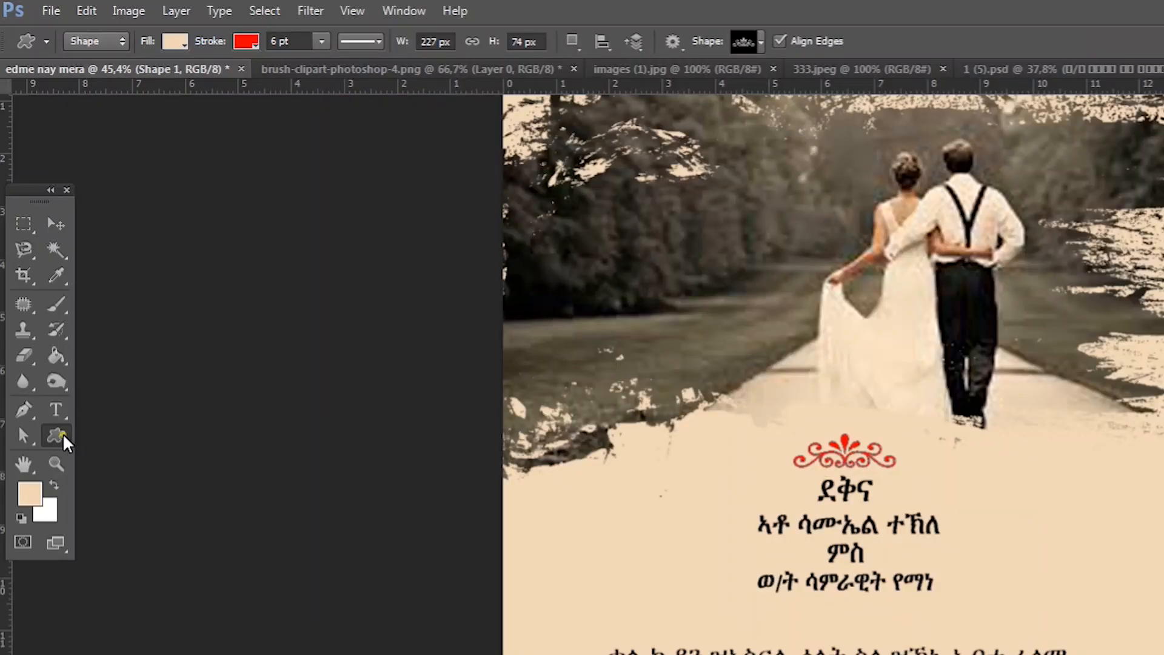
pyautogui.click(246, 40)
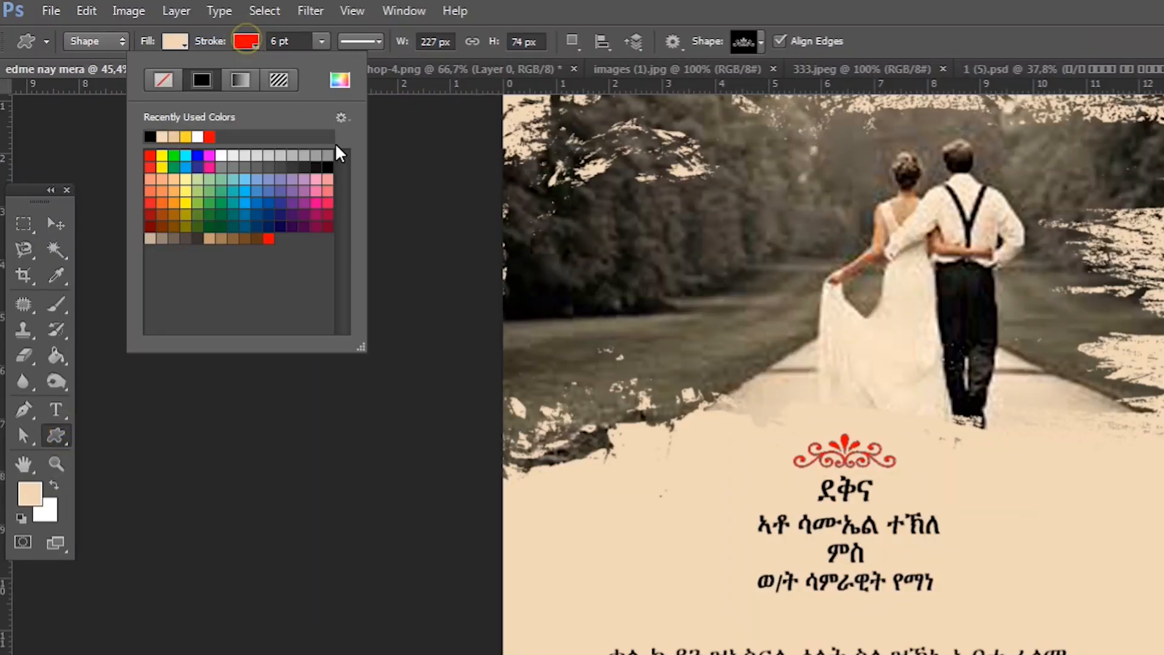
pyautogui.click(329, 167)
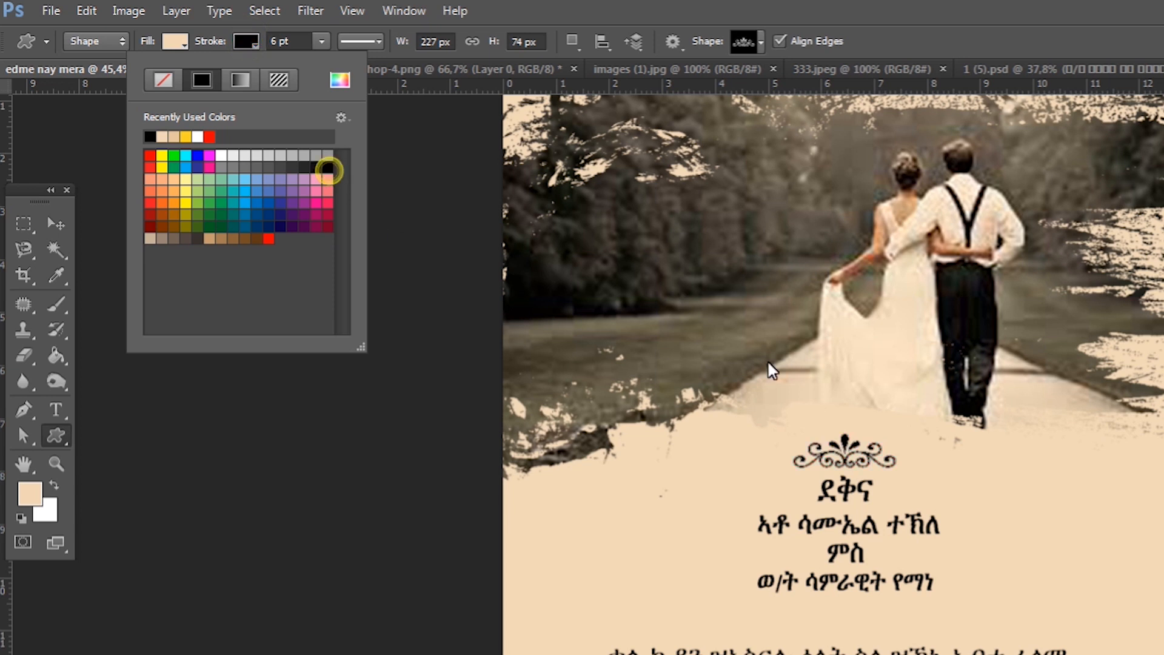
pyautogui.click(901, 10)
pyautogui.scroll(4, 902, 413)
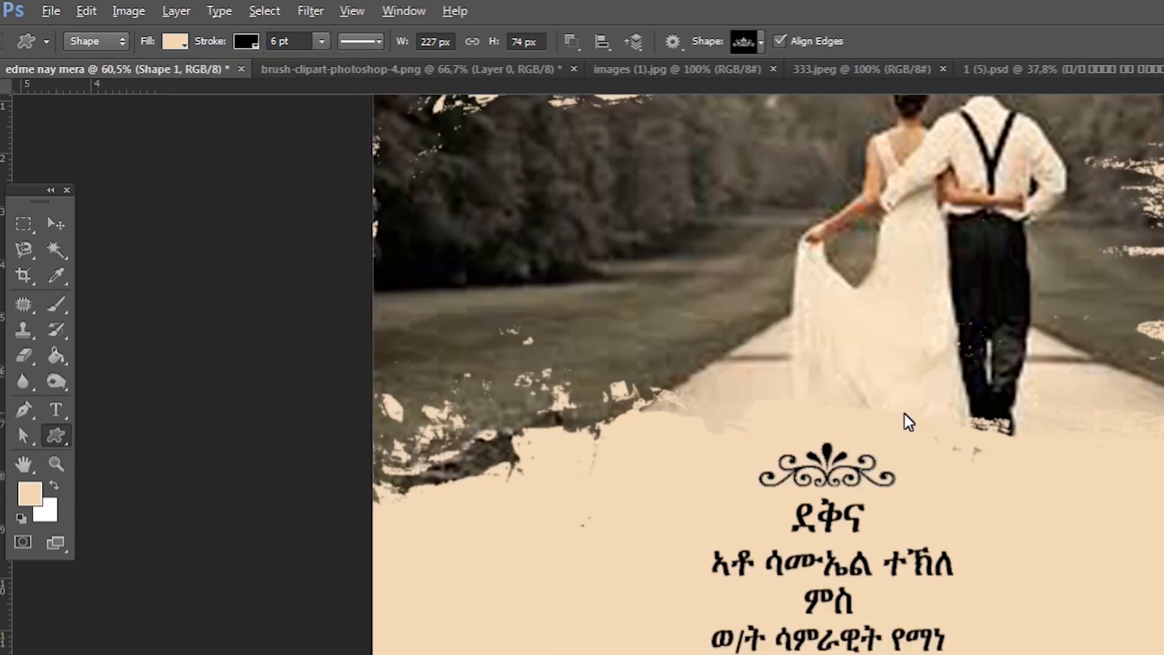
pyautogui.click(56, 225)
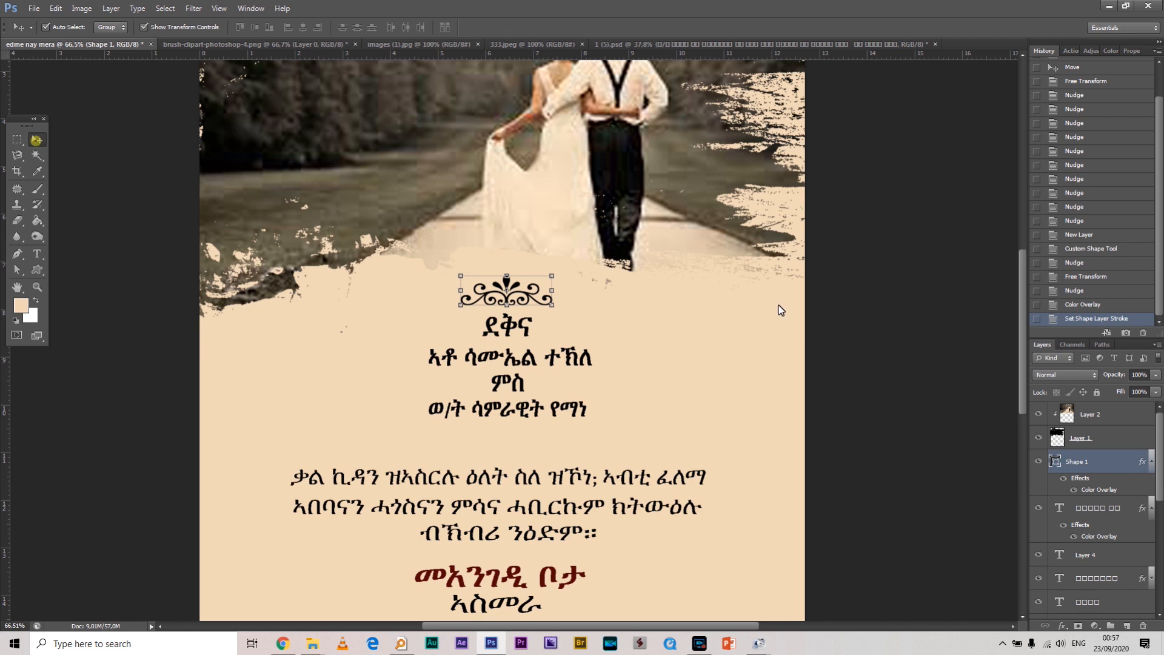
pyautogui.scroll(-4, 767, 303)
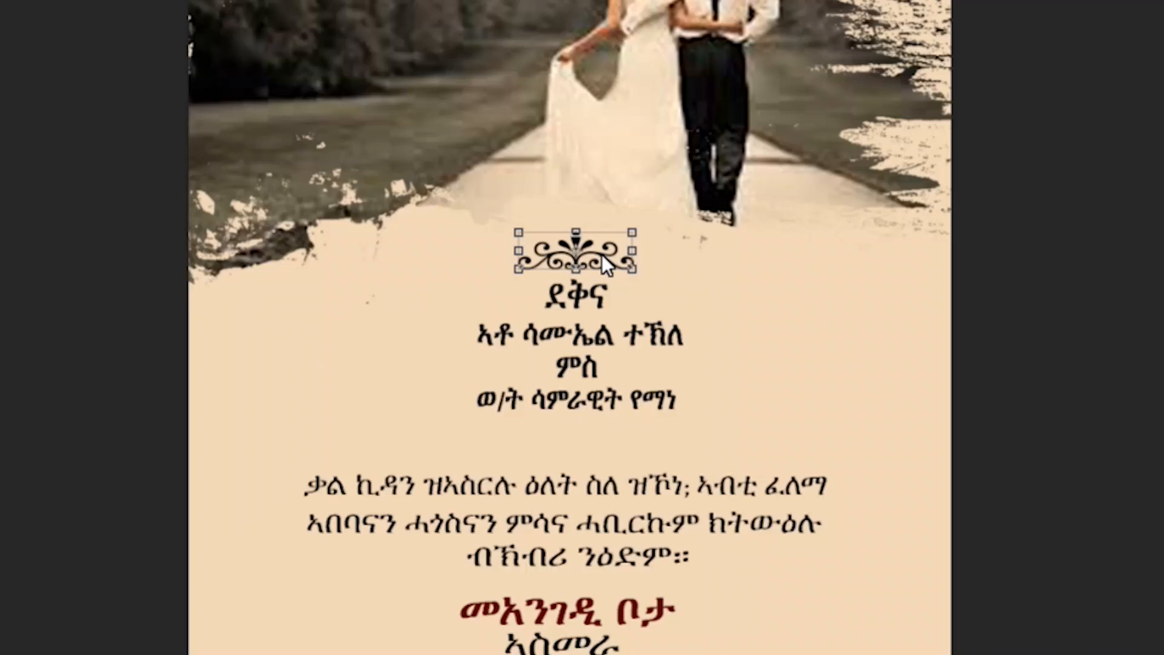
# Alt-drag a copy of the ornament below the names and rotate it 180°
pyautogui.press('alt')
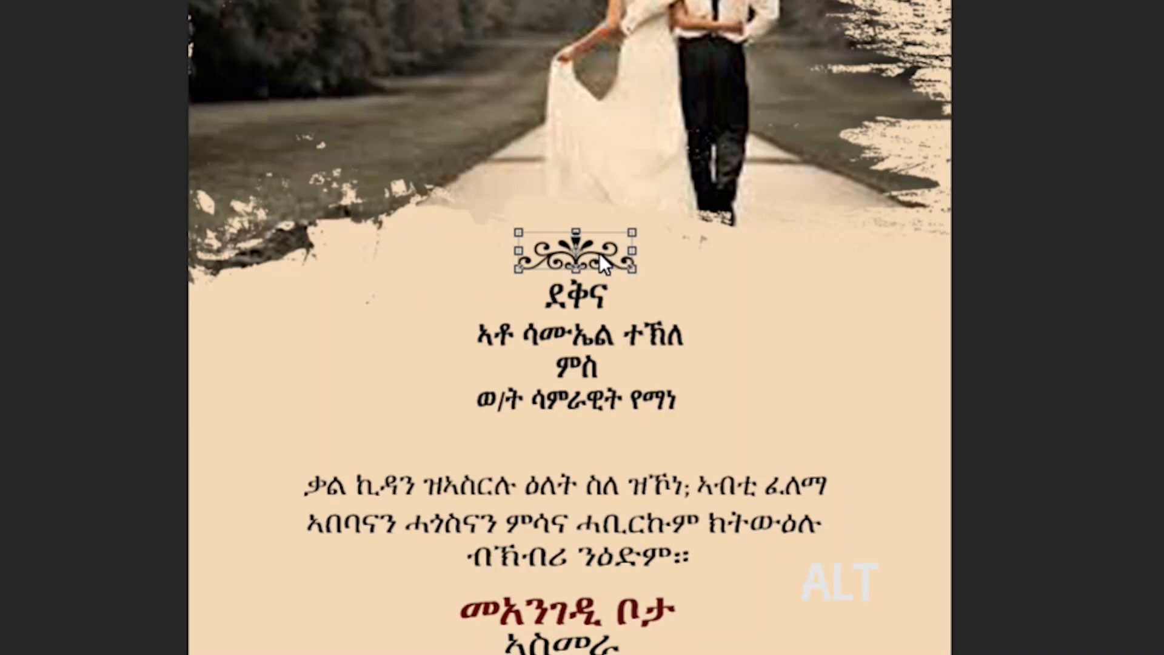
pyautogui.moveTo(599, 253); pyautogui.dragTo(599, 431)
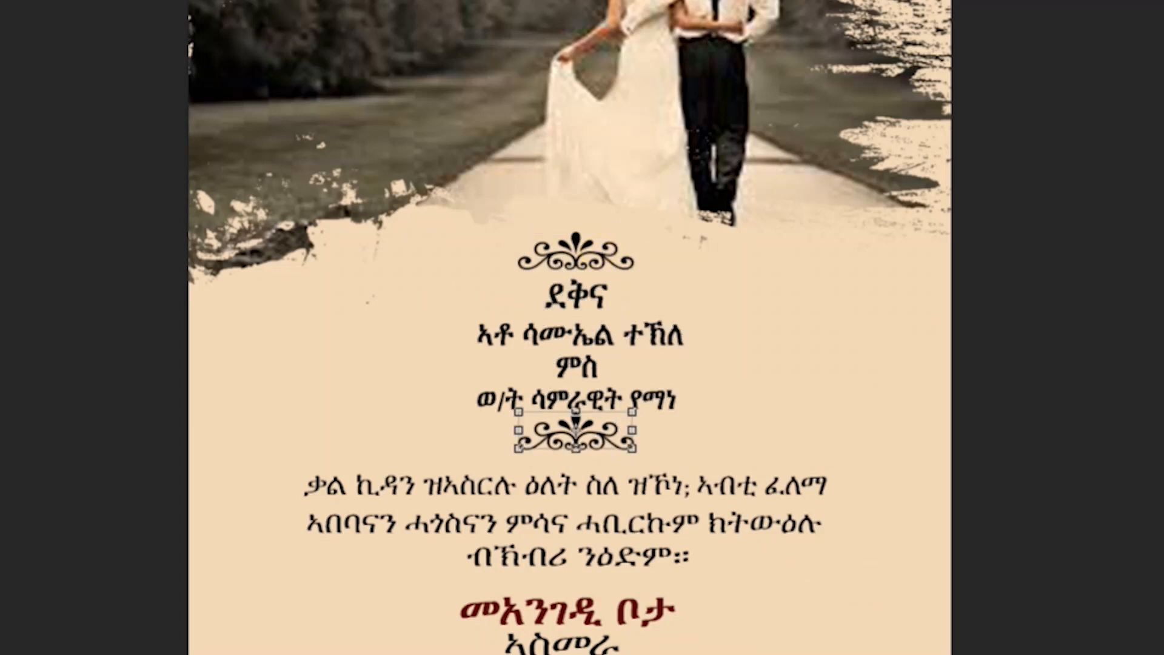
pyautogui.click(90, 12)
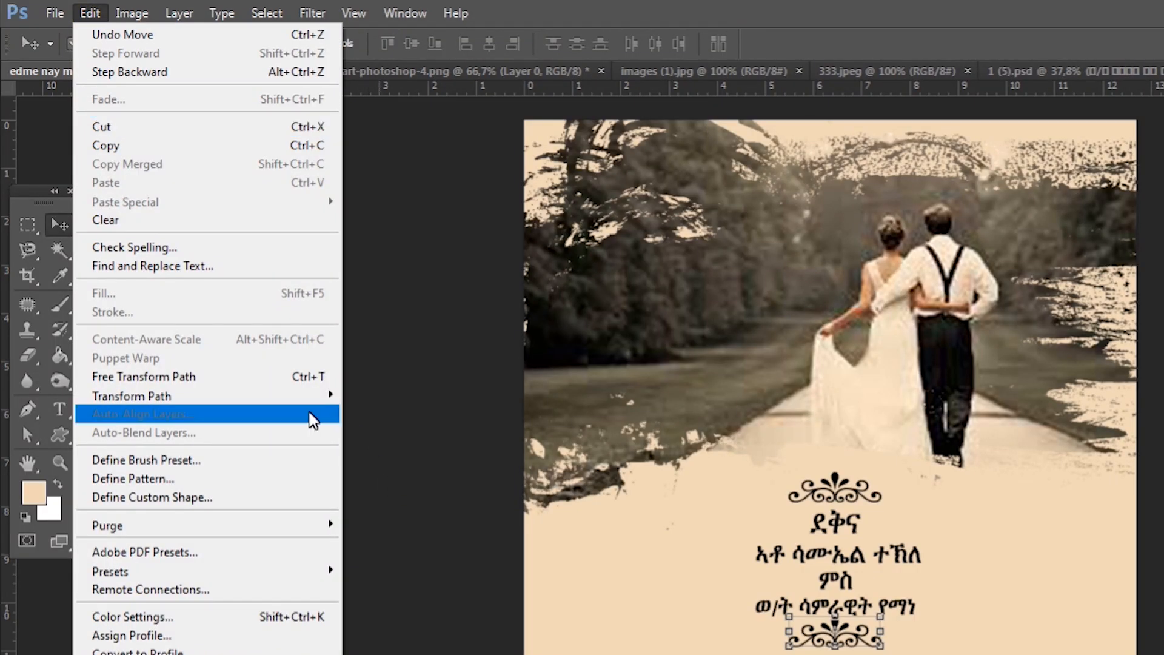
pyautogui.moveTo(267, 399)
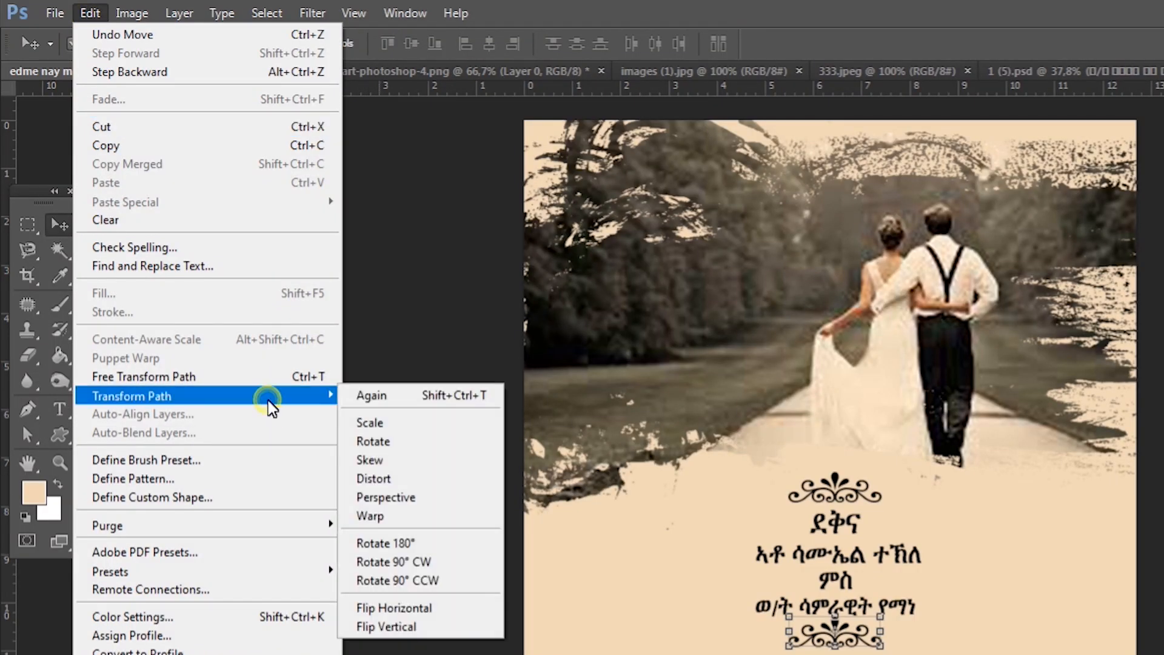
pyautogui.click(442, 544)
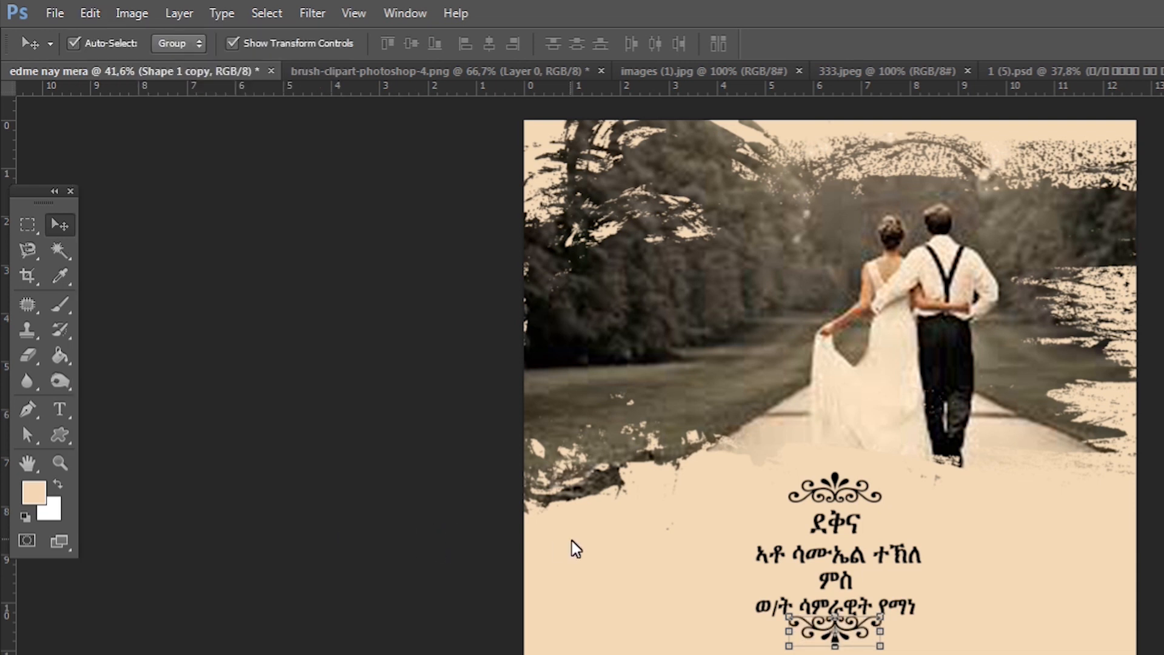
# Nudge the lower ornament down and the top ornament up to frame the names evenly
pyautogui.press('Down')
pyautogui.press('Down')
pyautogui.press('Down')
pyautogui.press('Down')
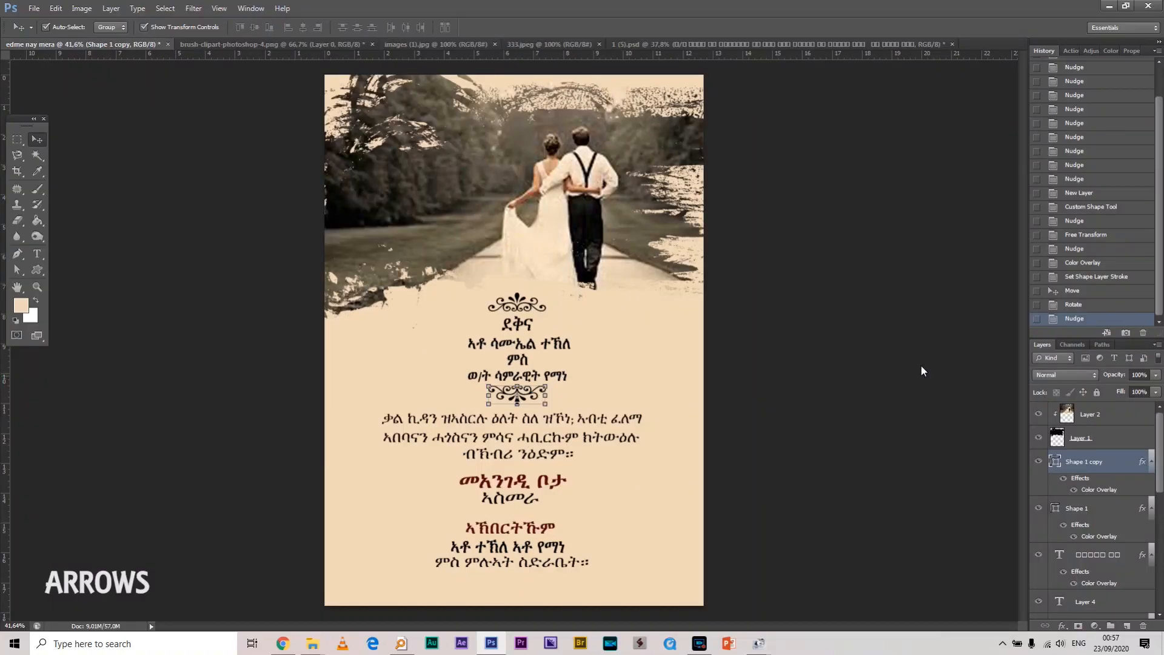
pyautogui.press('Down')
pyautogui.press('Down')
pyautogui.press('Down')
pyautogui.press('Down')
pyautogui.click(839, 318)
pyautogui.press('alt')
pyautogui.click(530, 307)
pyautogui.press('Up')
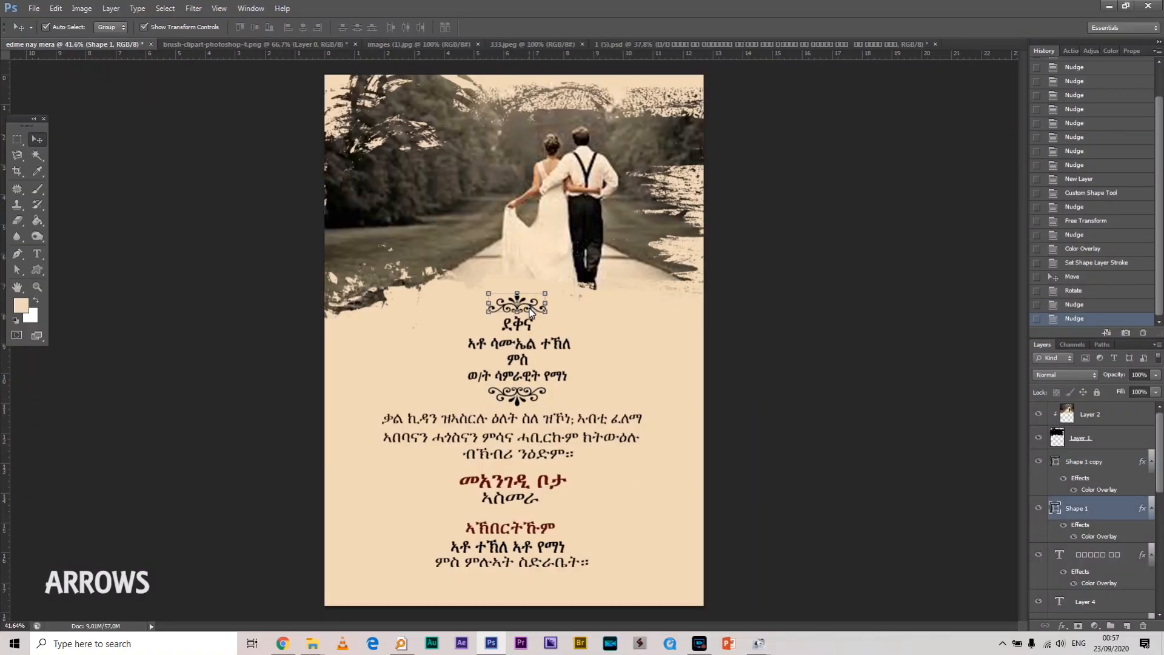
pyautogui.click(528, 402)
pyautogui.press('Down')
pyautogui.press('Down')
pyautogui.press('Down')
pyautogui.press('Down')
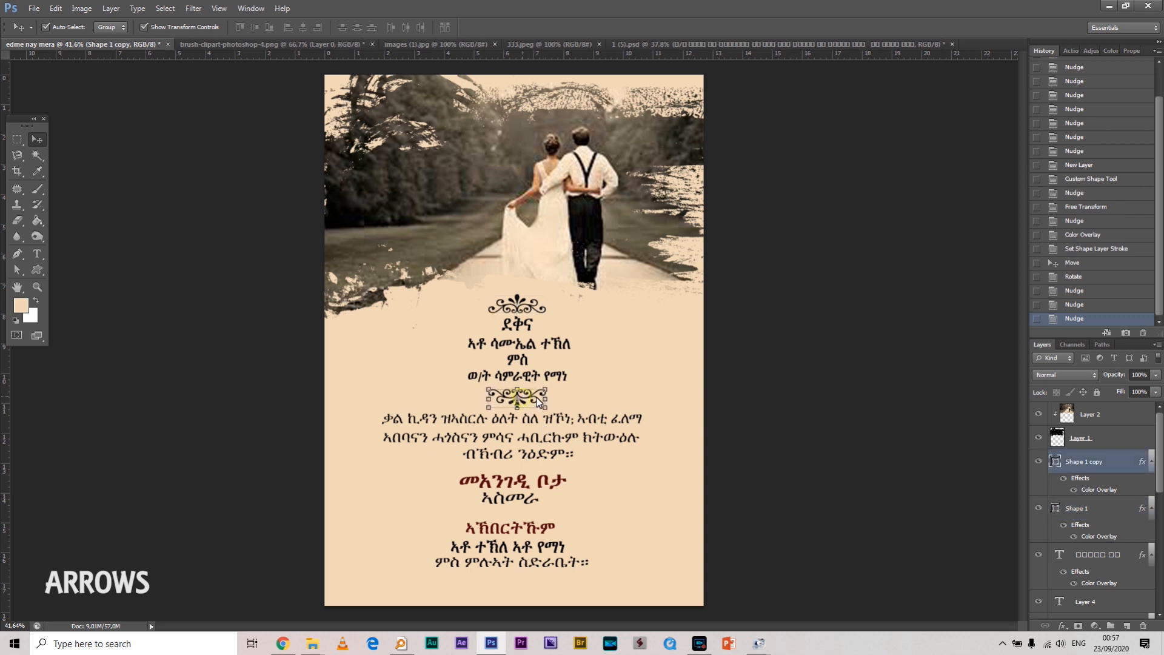
pyautogui.click(839, 336)
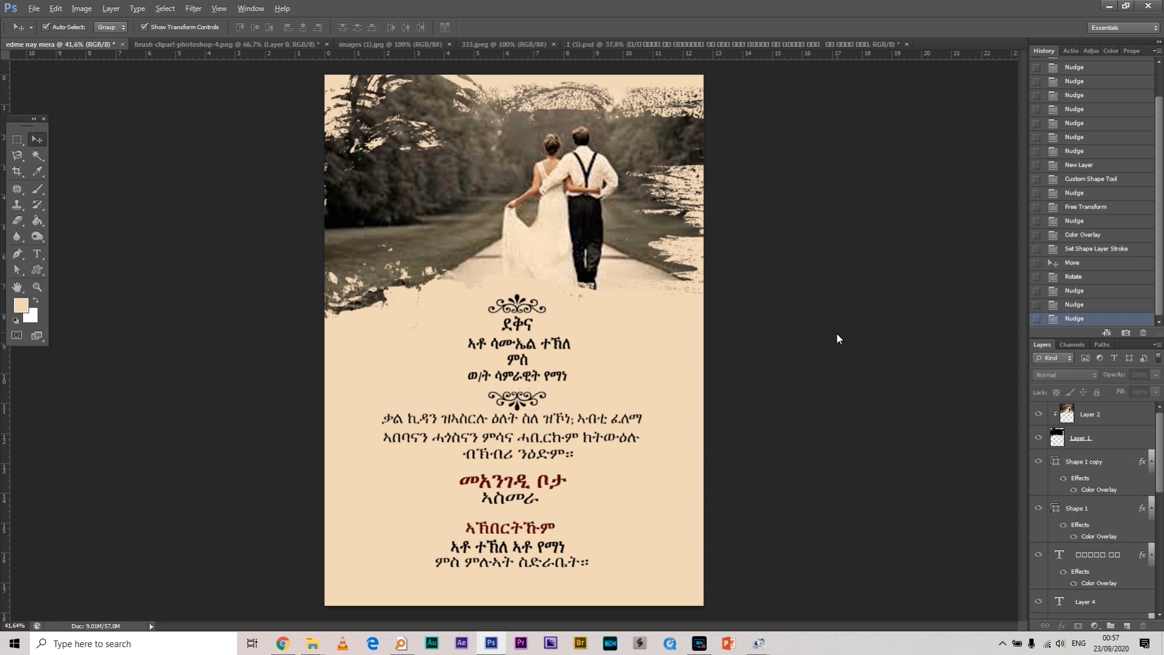
pyautogui.scroll(-2, 836, 332)
pyautogui.scroll(2, 806, 345)
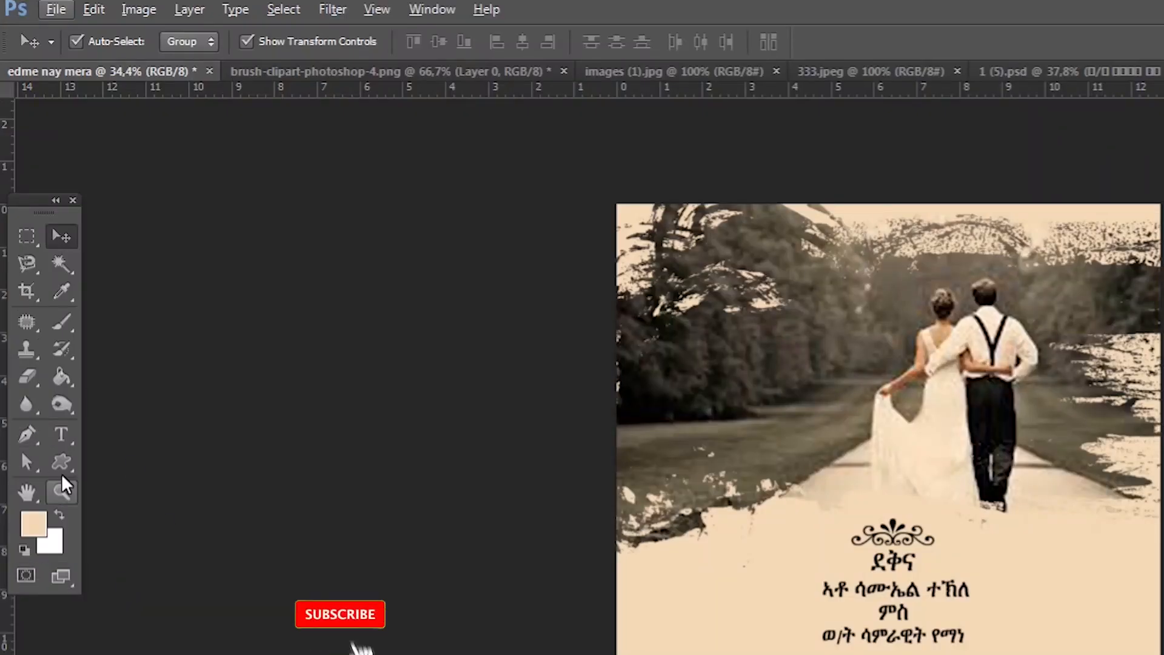
# Draw a rectangle over the invitation text with the Rectangle Tool
pyautogui.click(60, 462)
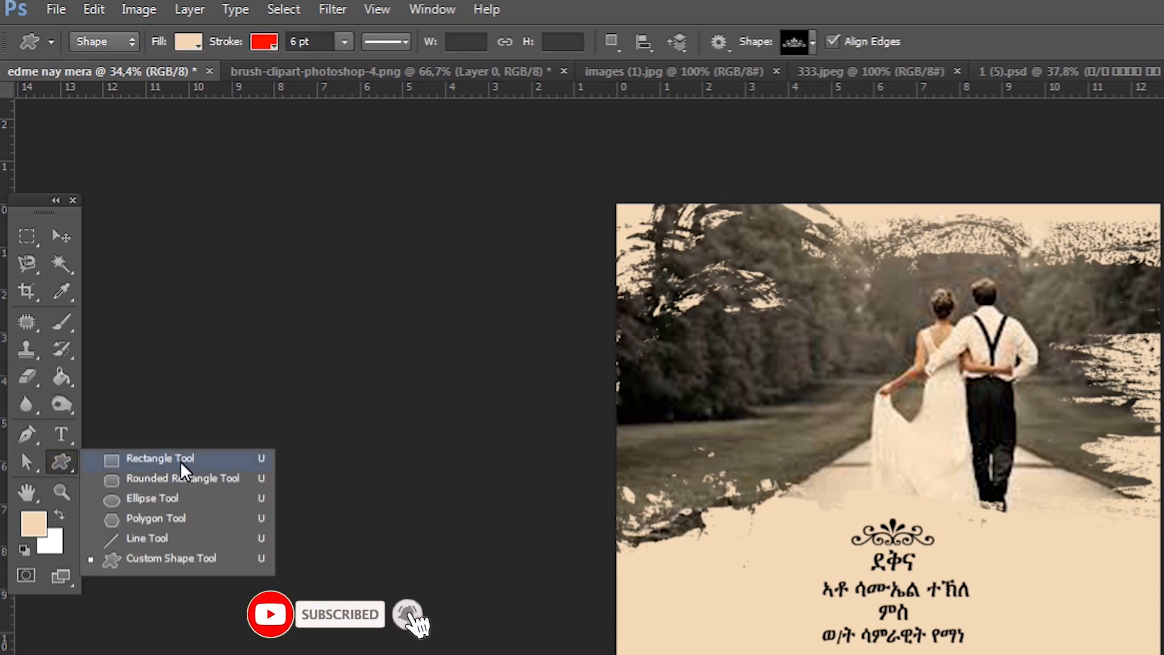
pyautogui.click(205, 463)
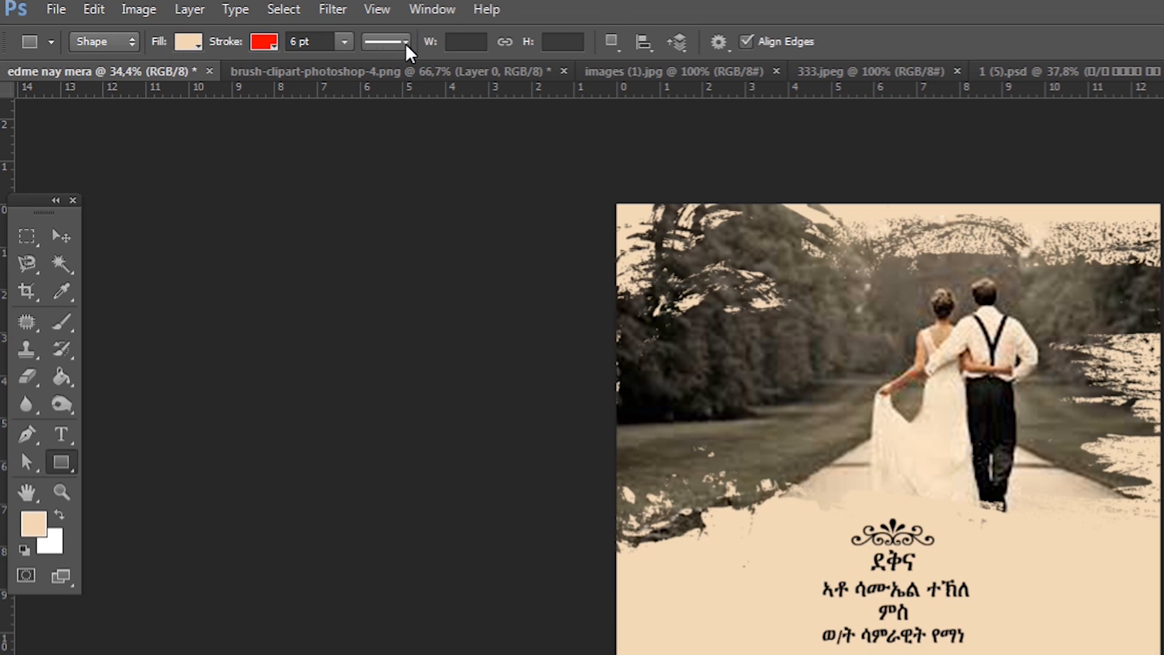
pyautogui.moveTo(301, 50); pyautogui.dragTo(264, 56)
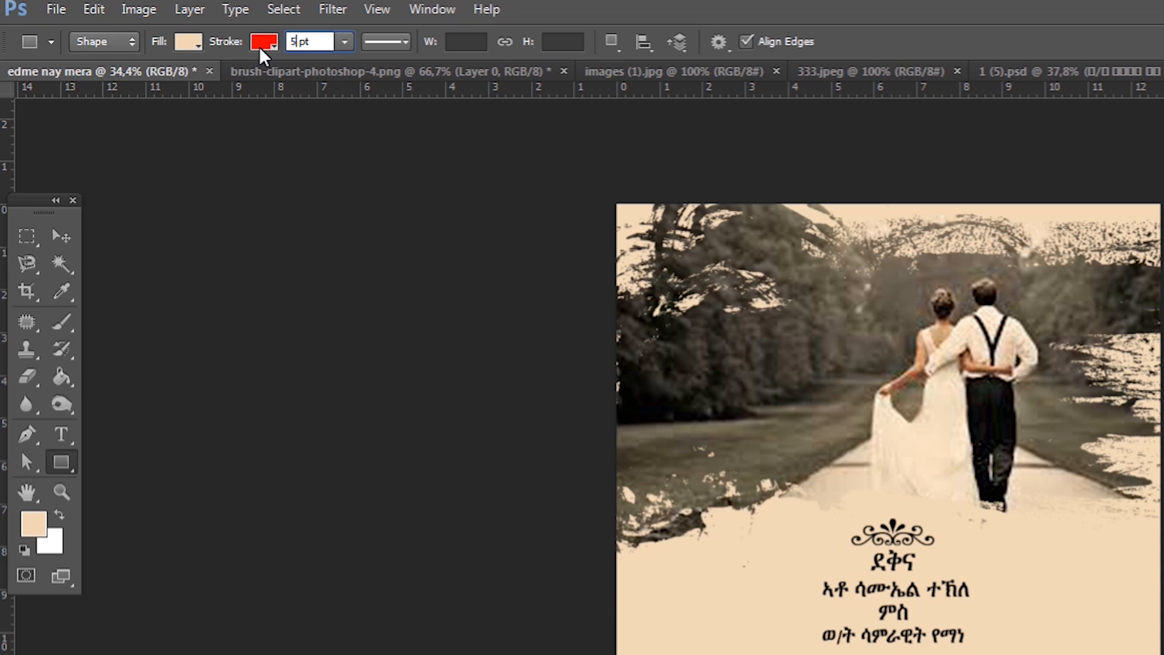
pyautogui.press('Return')
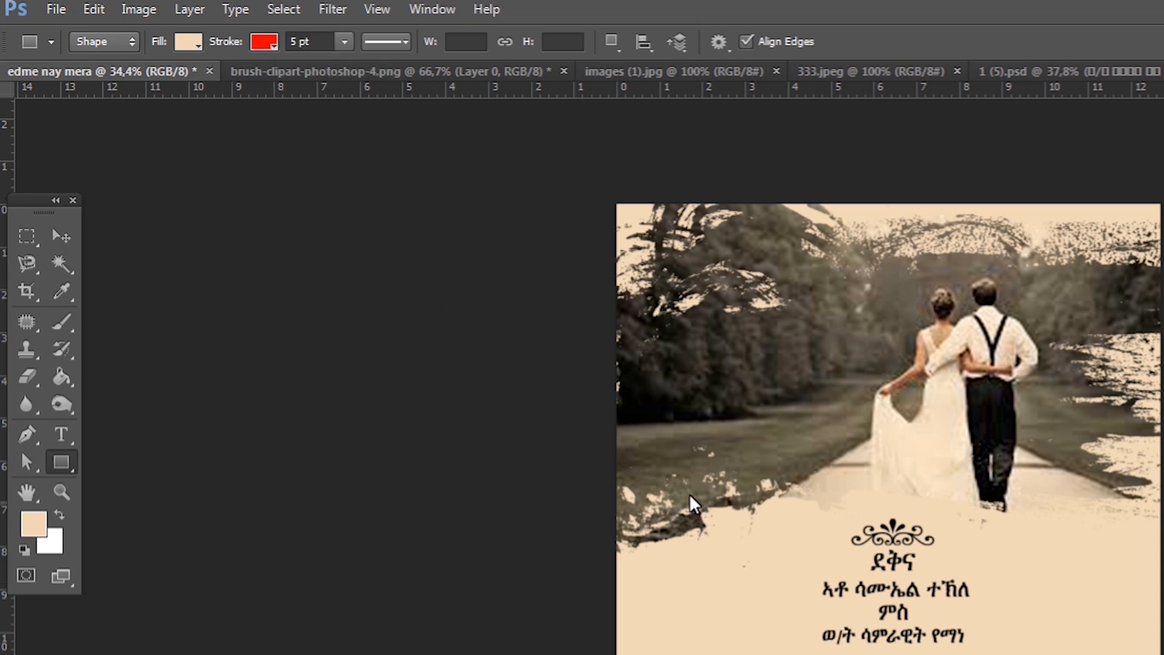
pyautogui.moveTo(669, 453); pyautogui.dragTo(1097, 654)
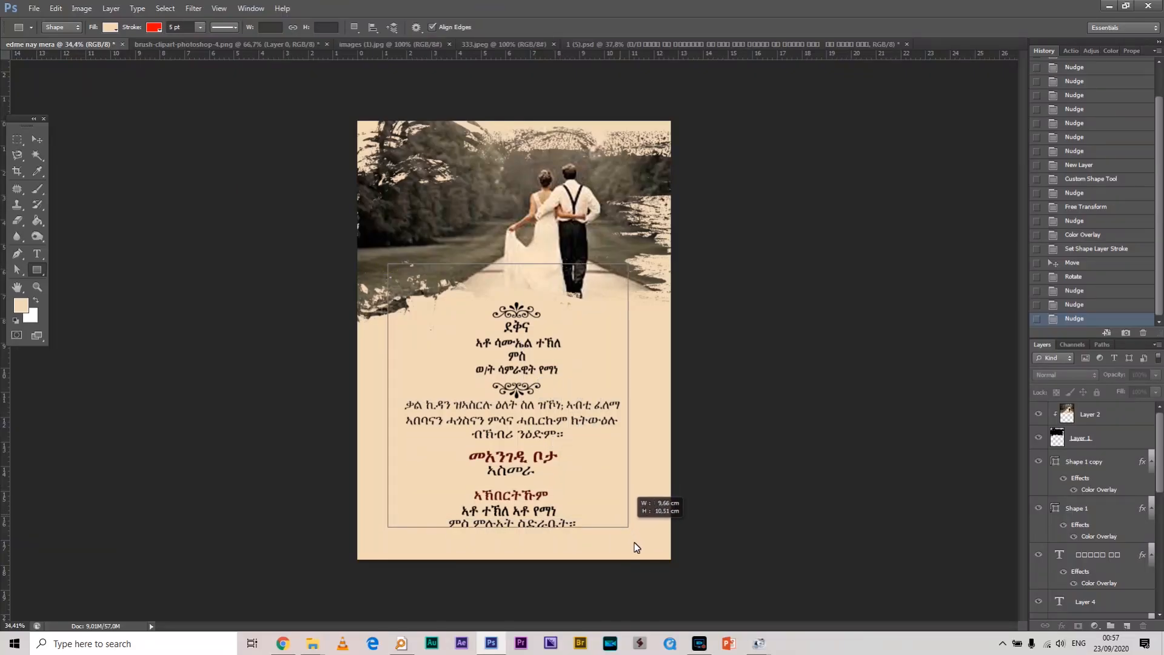
pyautogui.moveTo(634, 542); pyautogui.dragTo(636, 542)
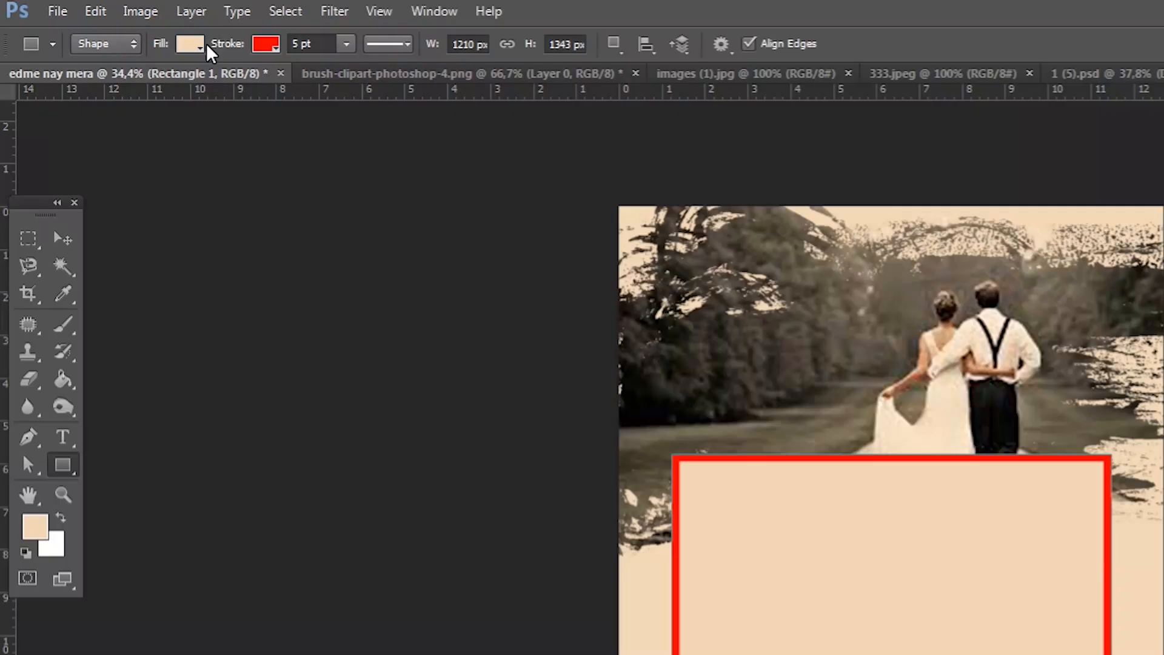
# Set the rectangle's fill to No Color and its stroke colour to black
pyautogui.click(203, 48)
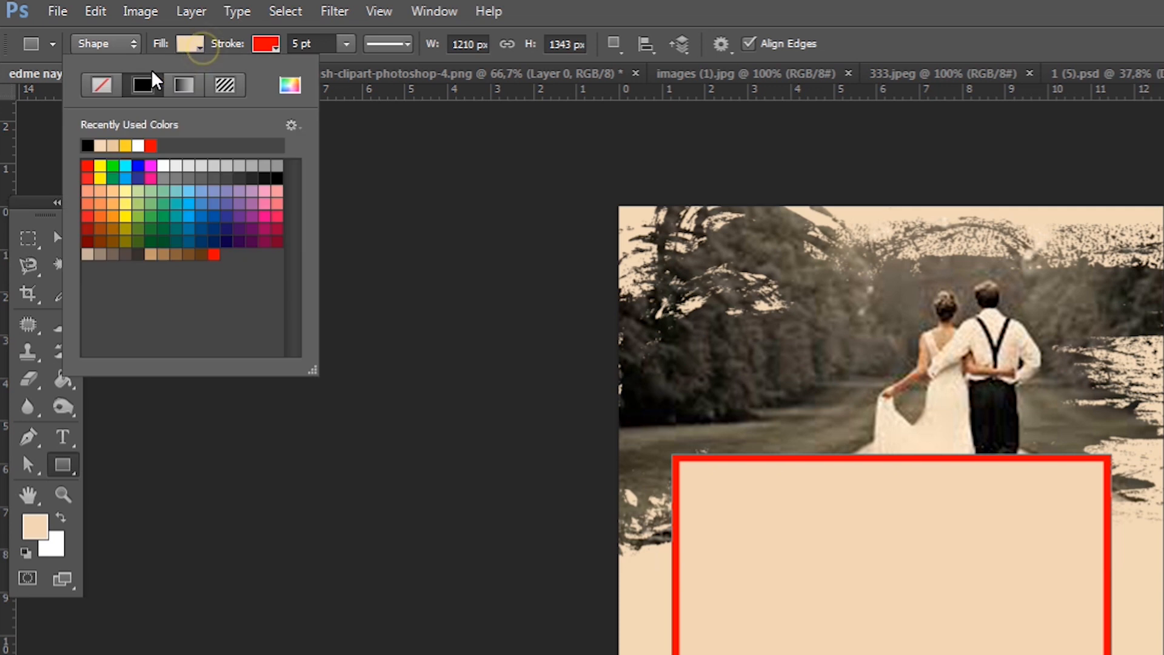
pyautogui.click(105, 82)
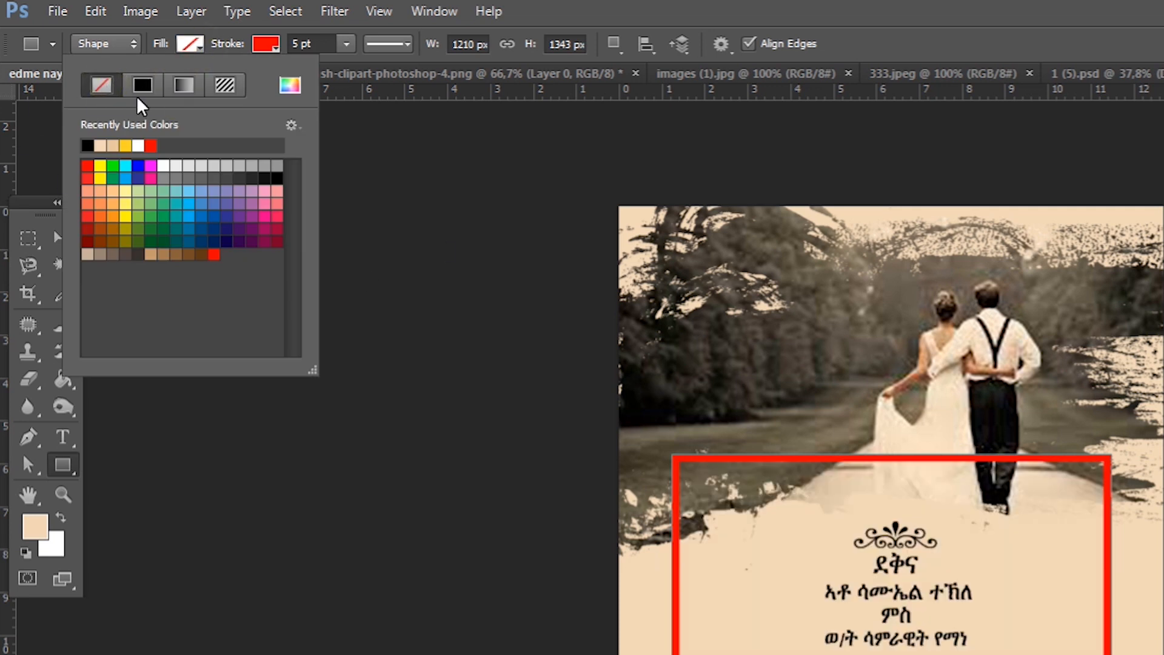
pyautogui.click(905, 2)
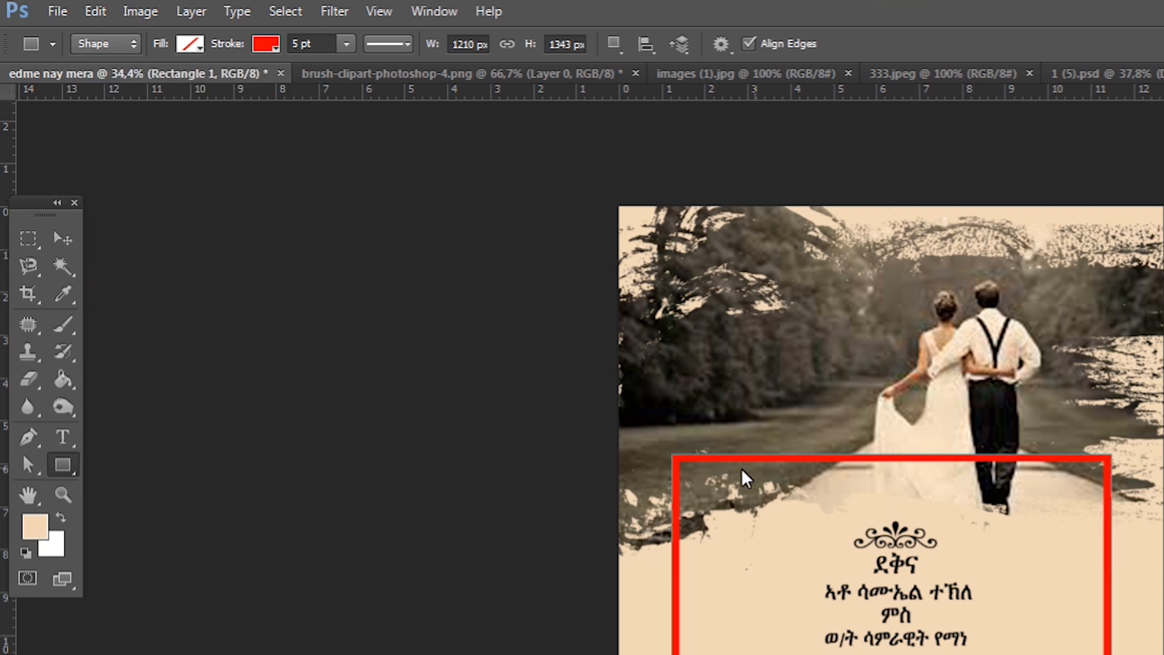
pyautogui.click(265, 45)
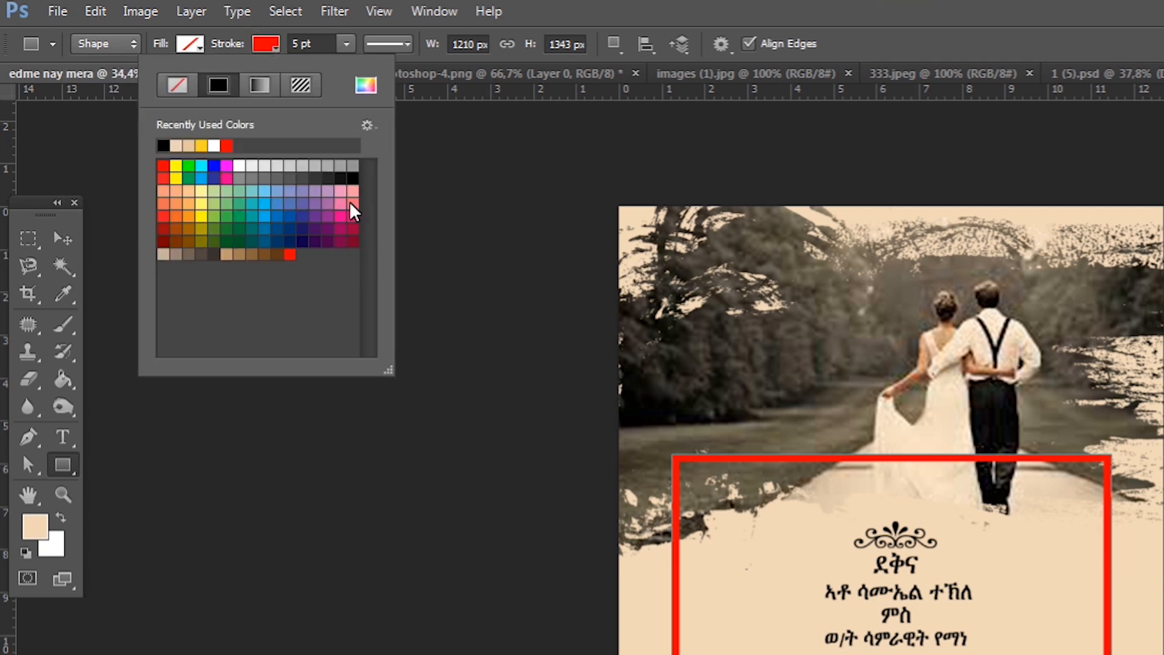
pyautogui.click(354, 179)
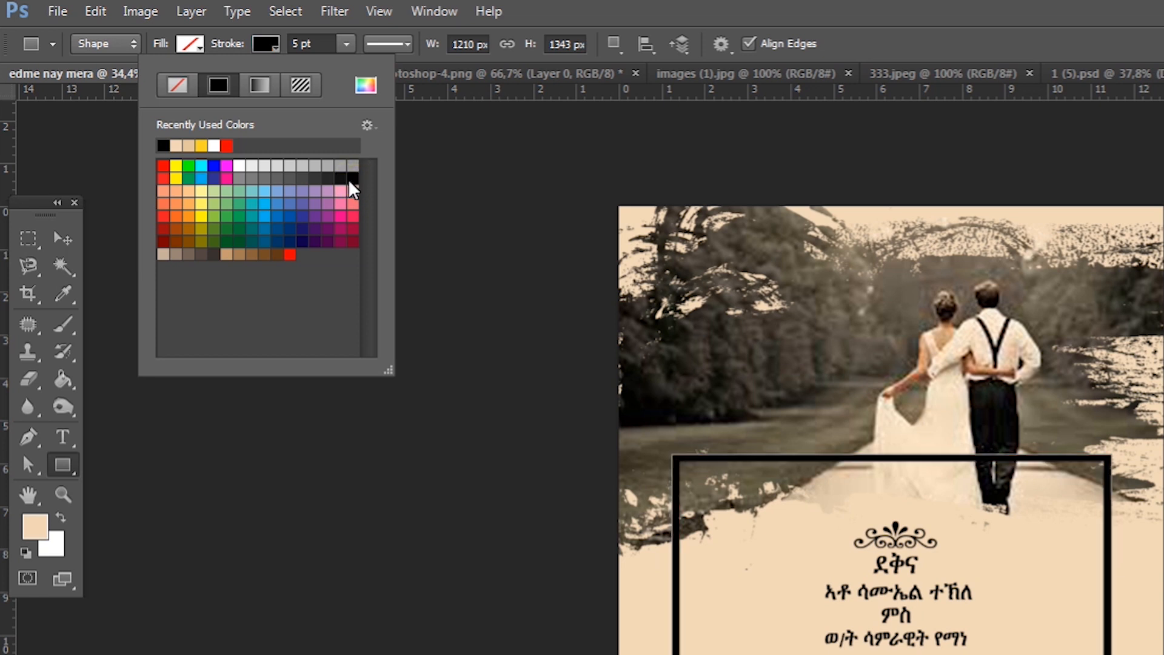
# Set the rectangle's stroke width to 2 pt
pyautogui.click(297, 45)
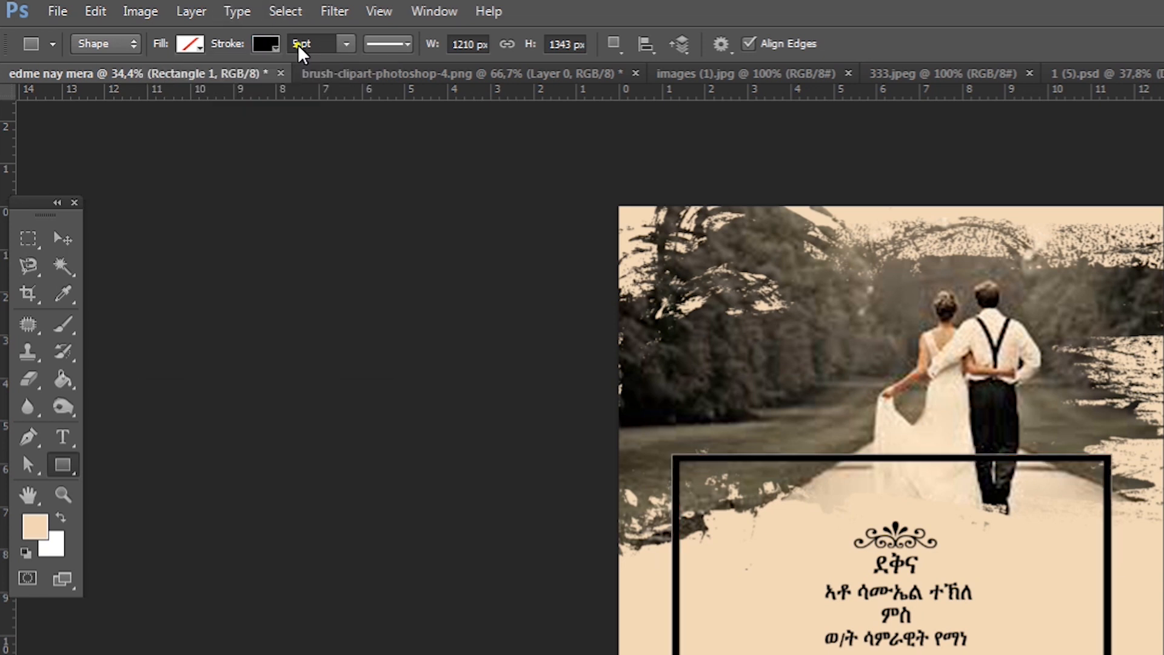
pyautogui.write('3')
pyautogui.press('Return')
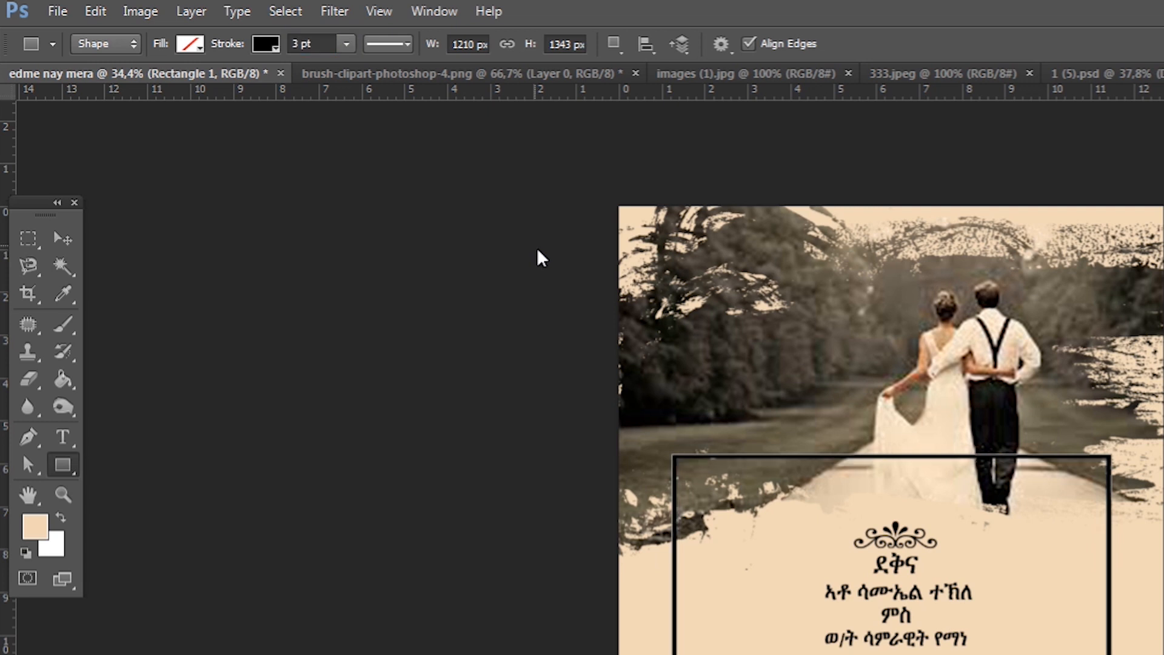
pyautogui.click(294, 44)
pyautogui.press('BackSpace')
pyautogui.write('2')
pyautogui.press('Return')
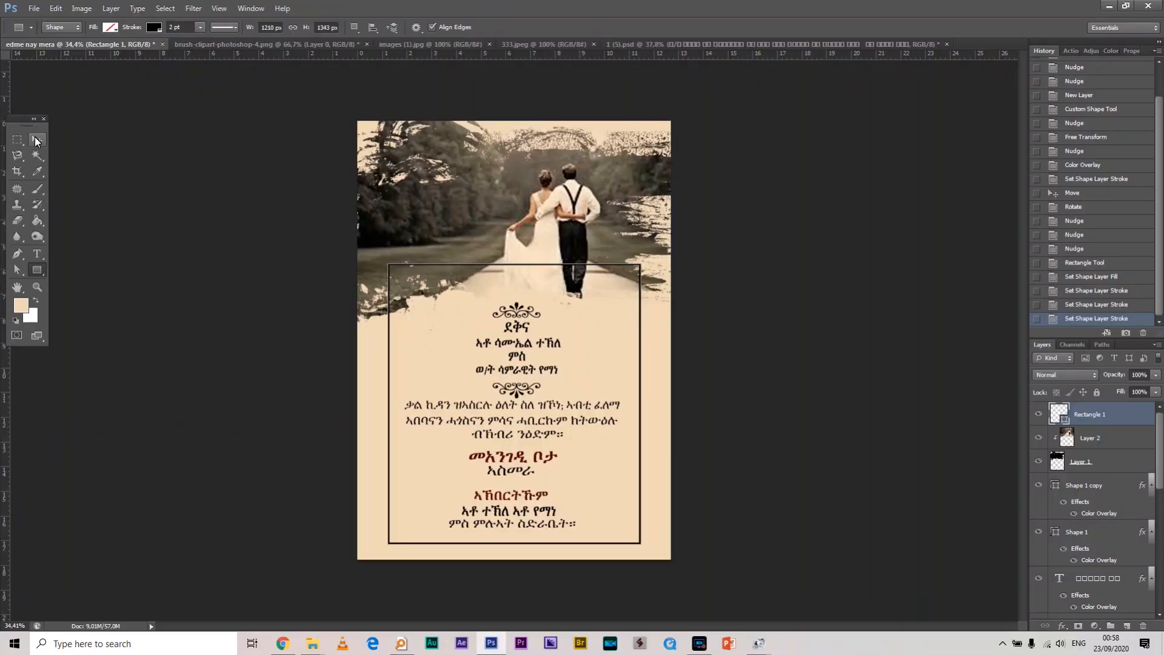
pyautogui.click(36, 140)
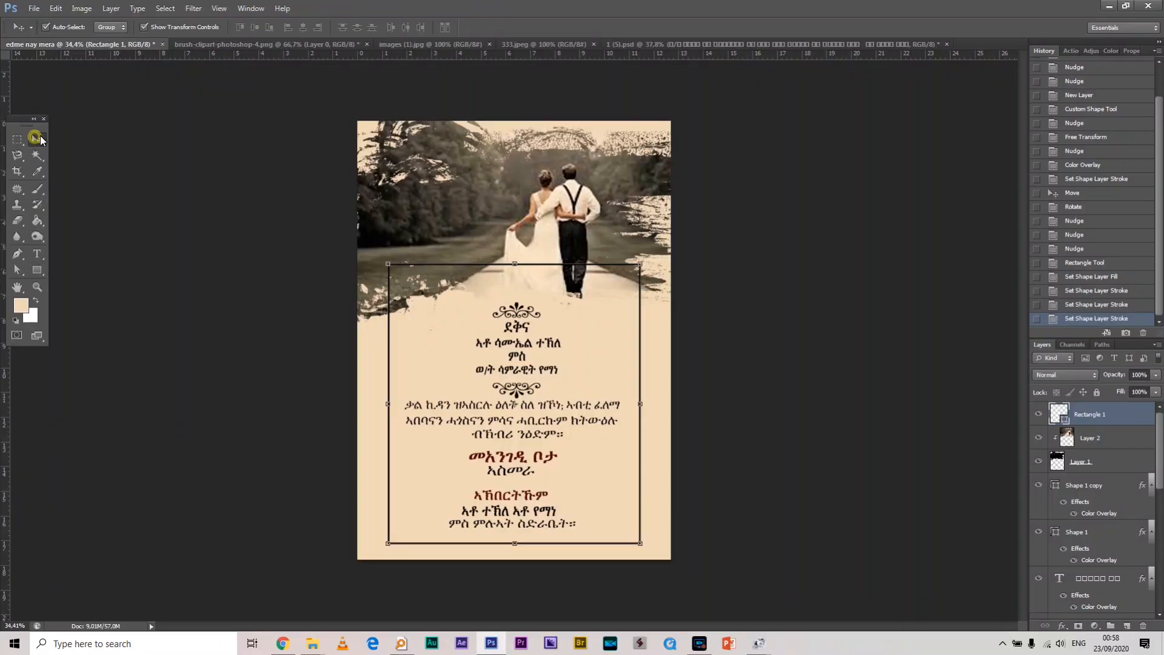
# Scale the black rectangle from its centre almost to the page edges
pyautogui.moveTo(638, 268); pyautogui.dragTo(663, 242)
pyautogui.moveTo(600, 346); pyautogui.dragTo(601, 326)
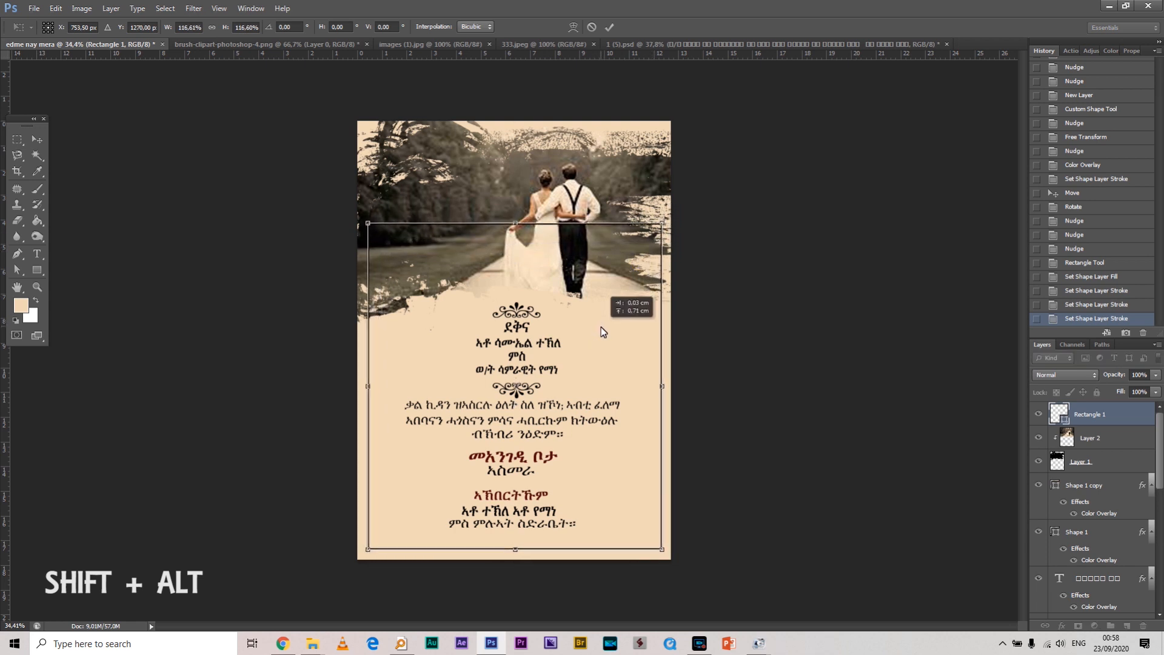
pyautogui.doubleClick(601, 326)
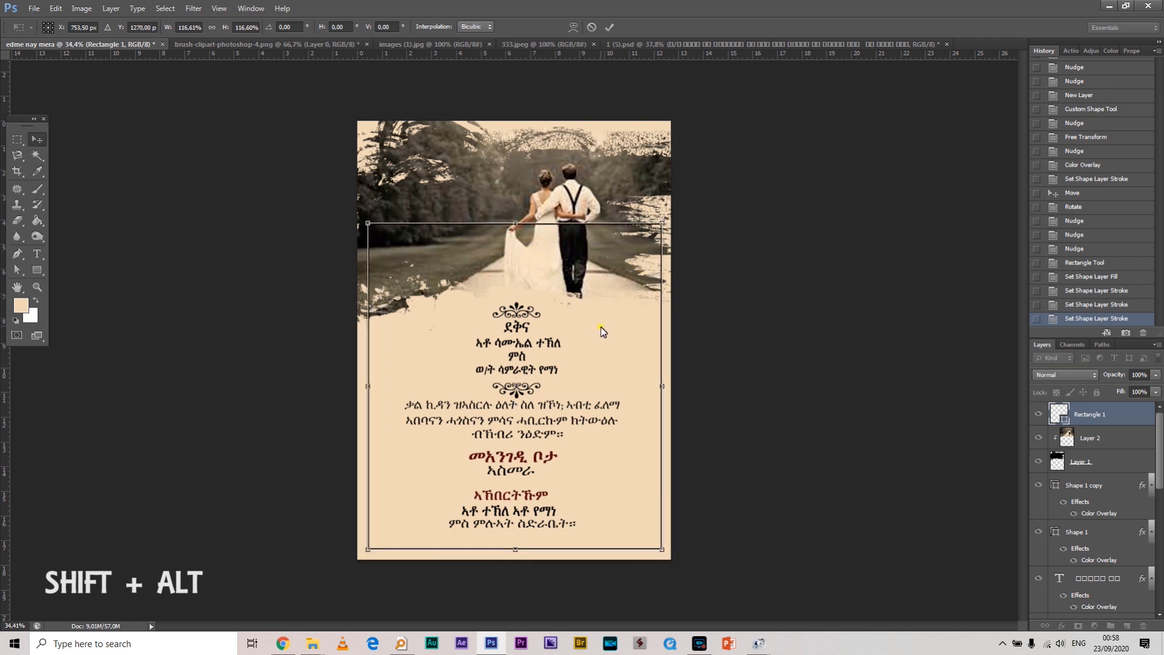
pyautogui.click(855, 197)
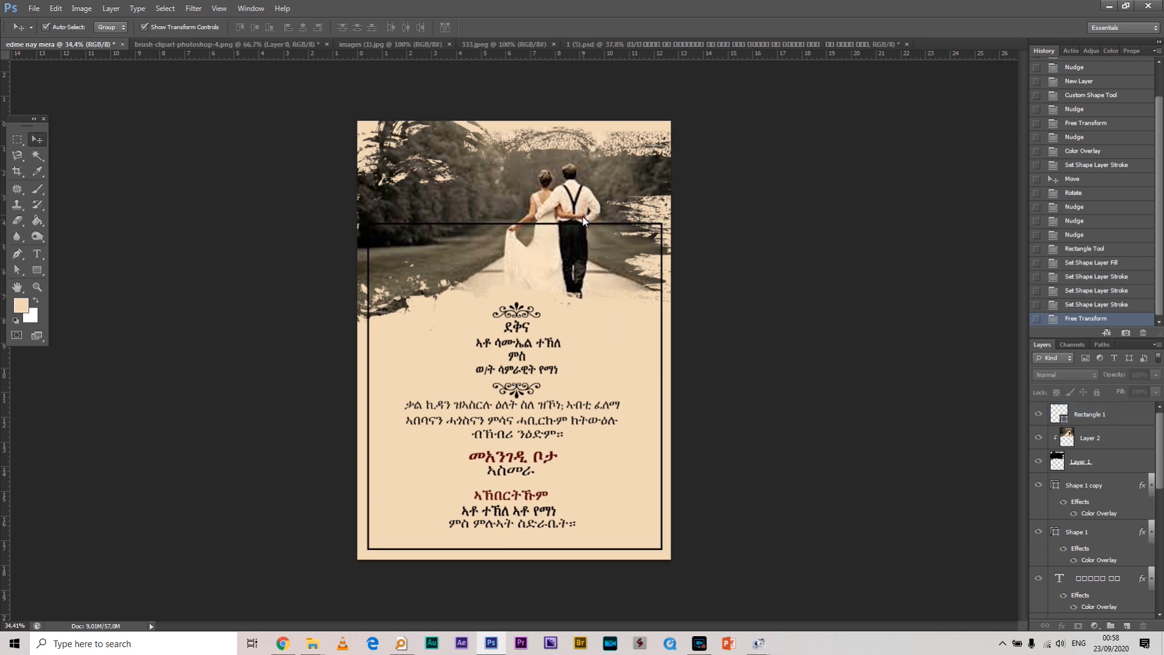
# Move the Rectangle 1 layer beneath the photo layers so the photo covers its top
pyautogui.click(1119, 419)
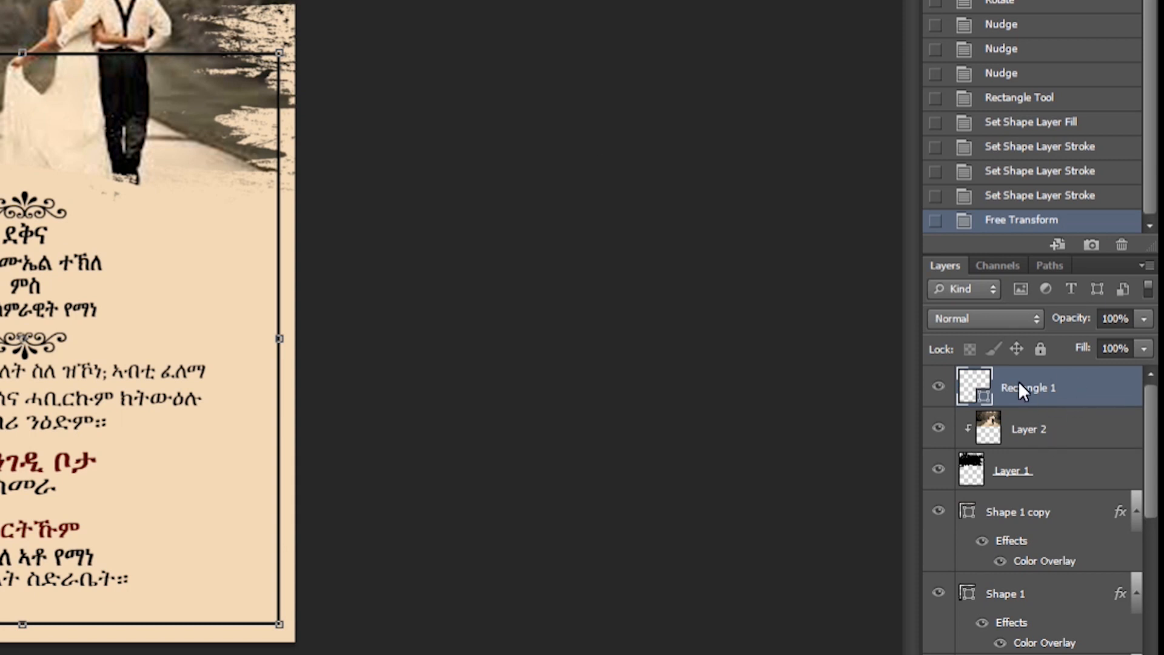
pyautogui.moveTo(1097, 375); pyautogui.dragTo(1098, 495)
pyautogui.click(1097, 494)
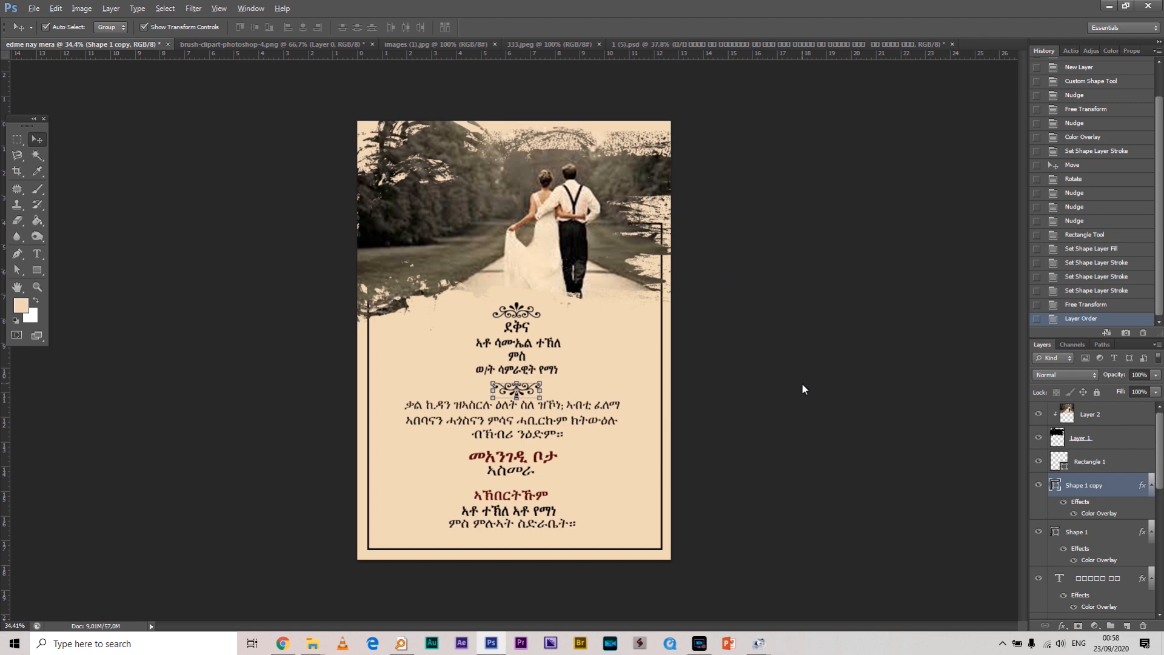
pyautogui.scroll(2, 802, 384)
pyautogui.scroll(-4, 803, 385)
pyautogui.scroll(2, 804, 386)
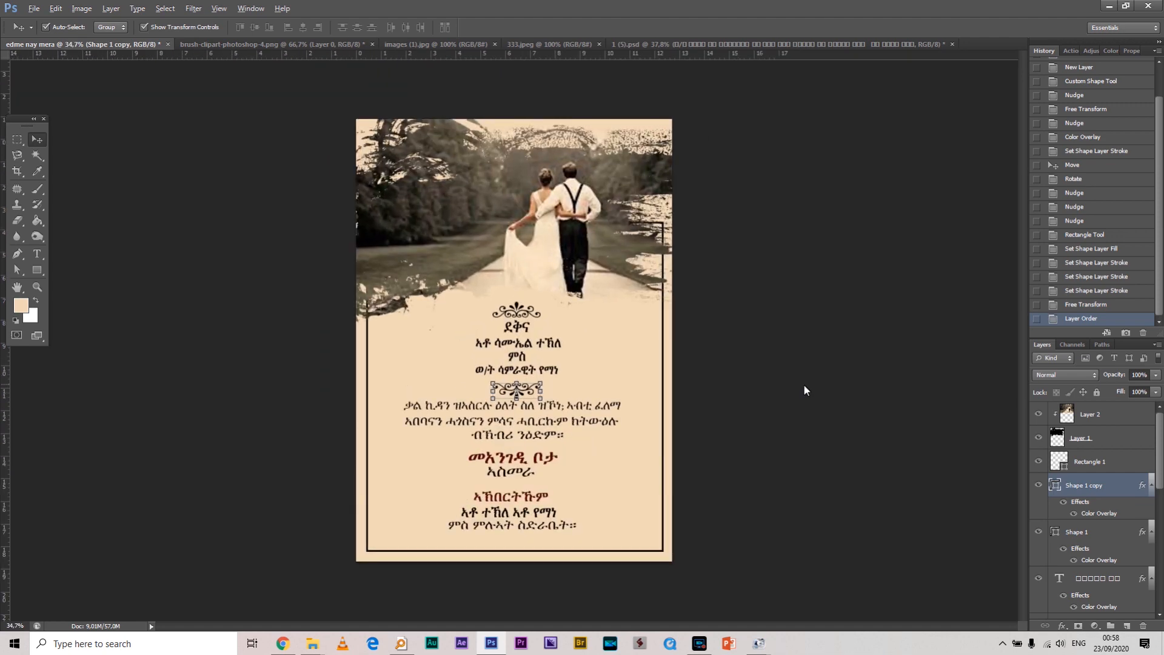
pyautogui.scroll(1, 802, 384)
pyautogui.click(804, 379)
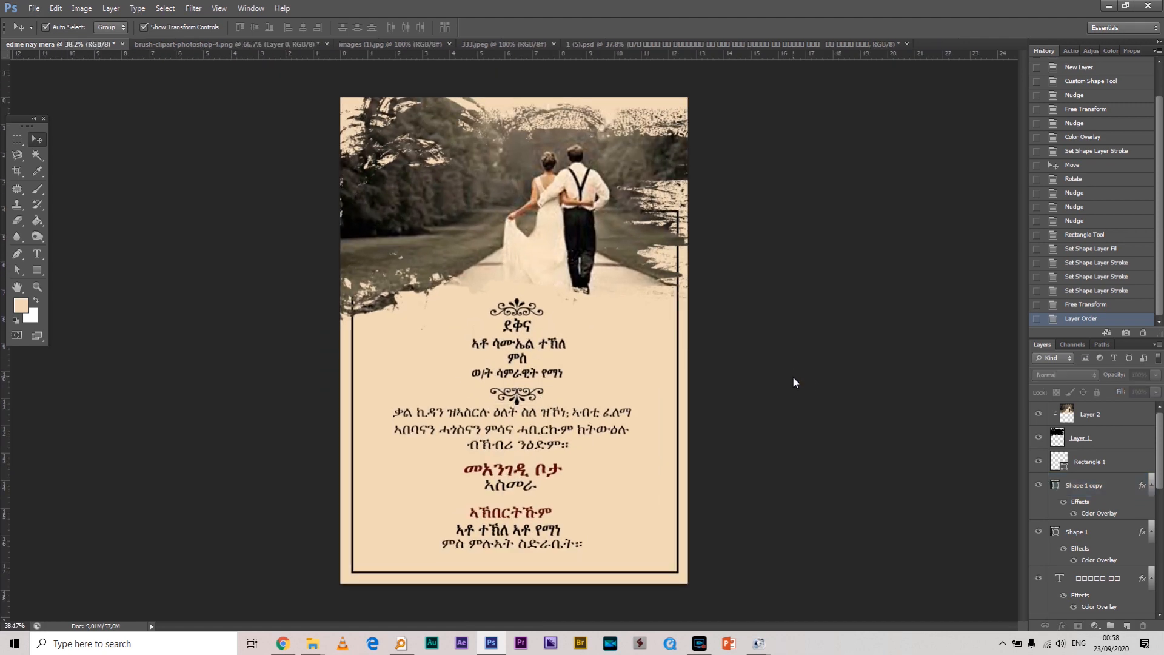